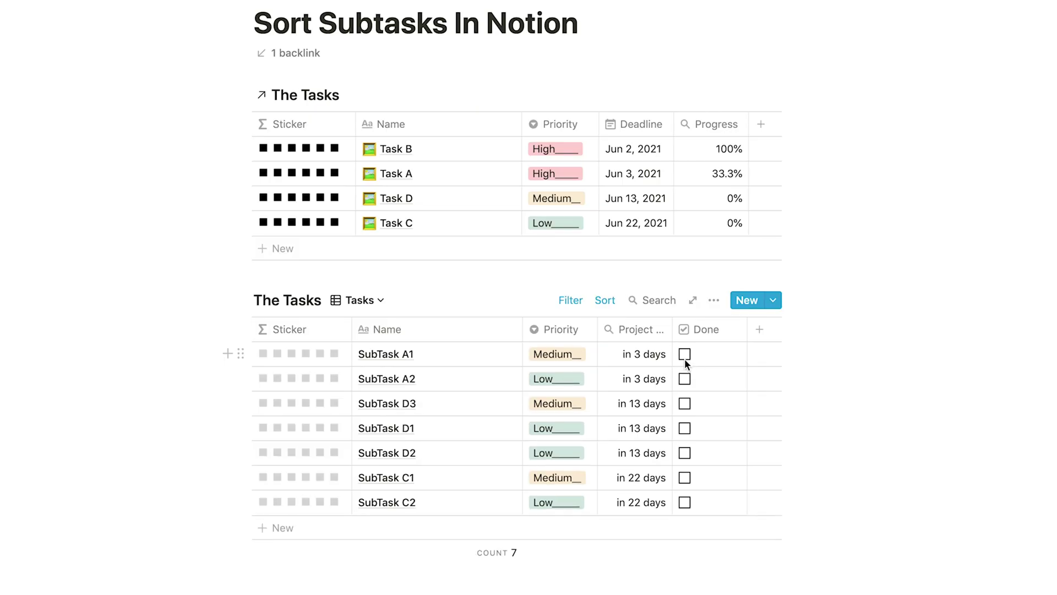
- Tick Done for SubTasks A1, A2, D3 and D1 in the filtered view
left_click(684, 357)
left_click(684, 356)
left_click(685, 357)
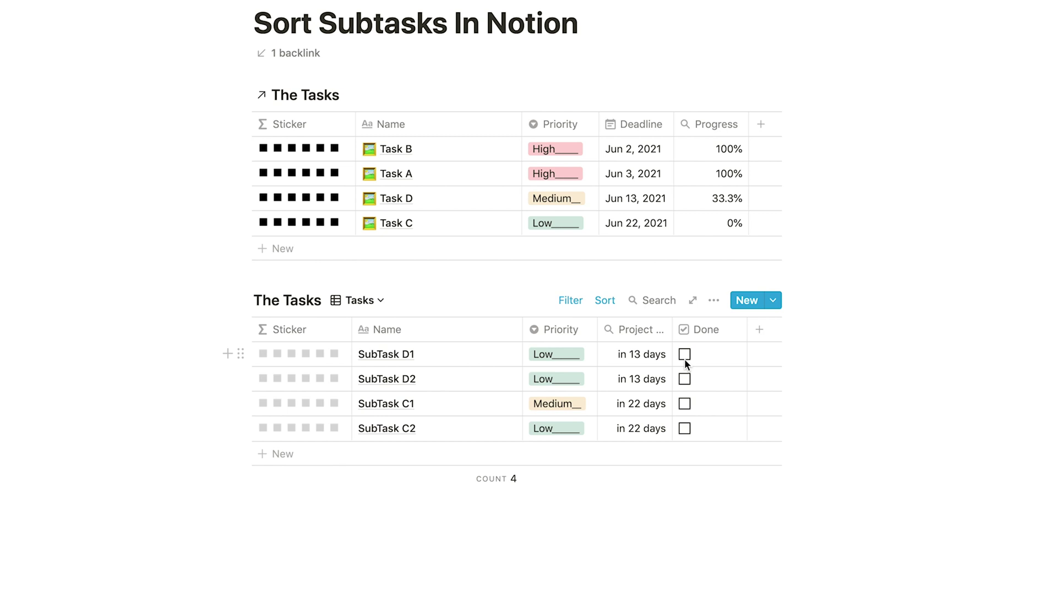
left_click(685, 356)
- Review the view's sort settings, then its filters
left_click(605, 300)
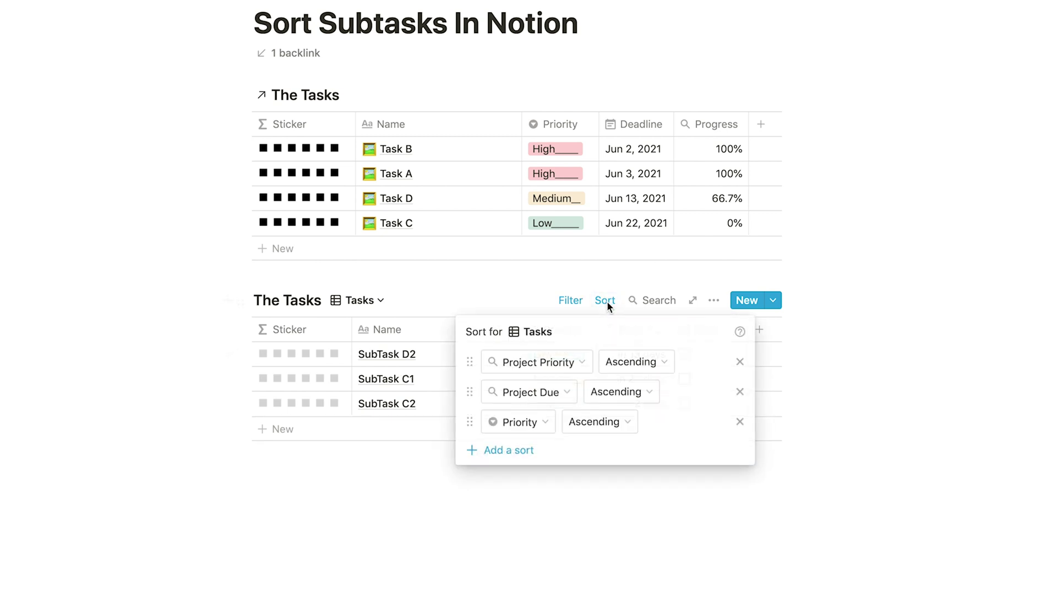
left_click(568, 303)
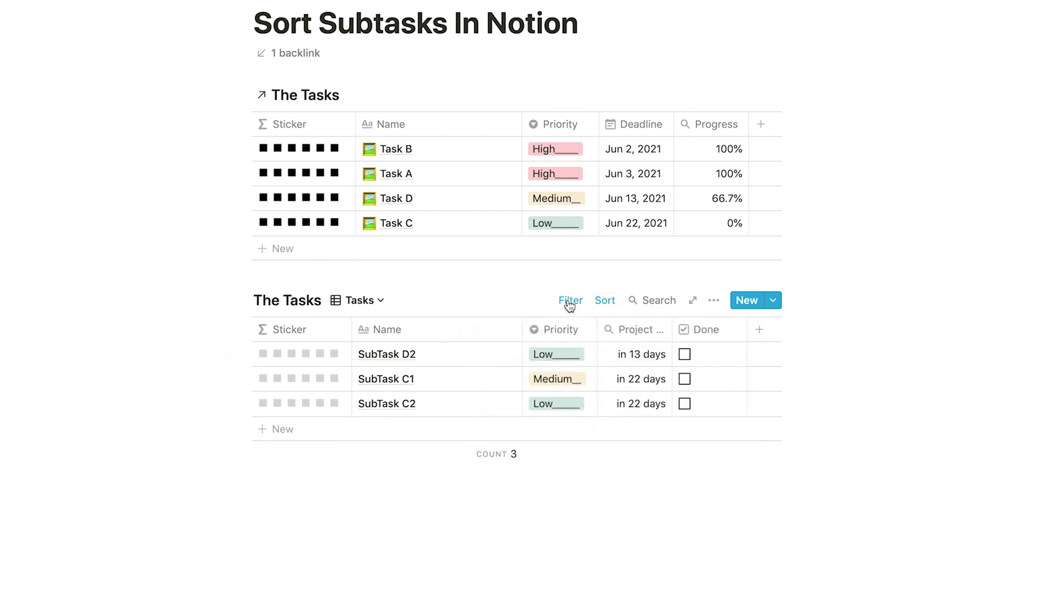
left_click(570, 303)
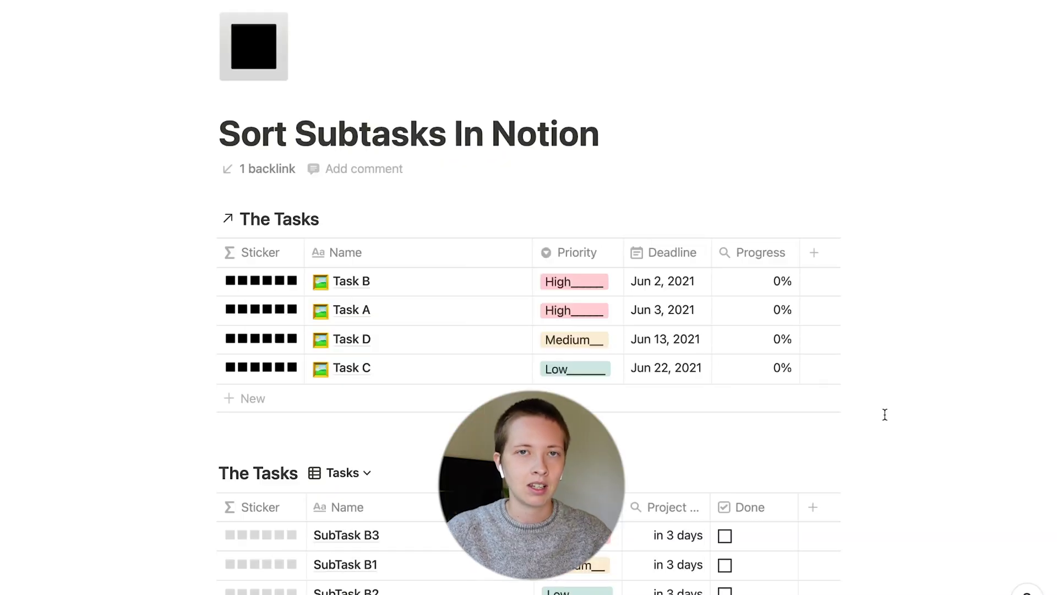
- Scroll down and open the Build With Me Template page
scroll(884, 414, "down", 9)
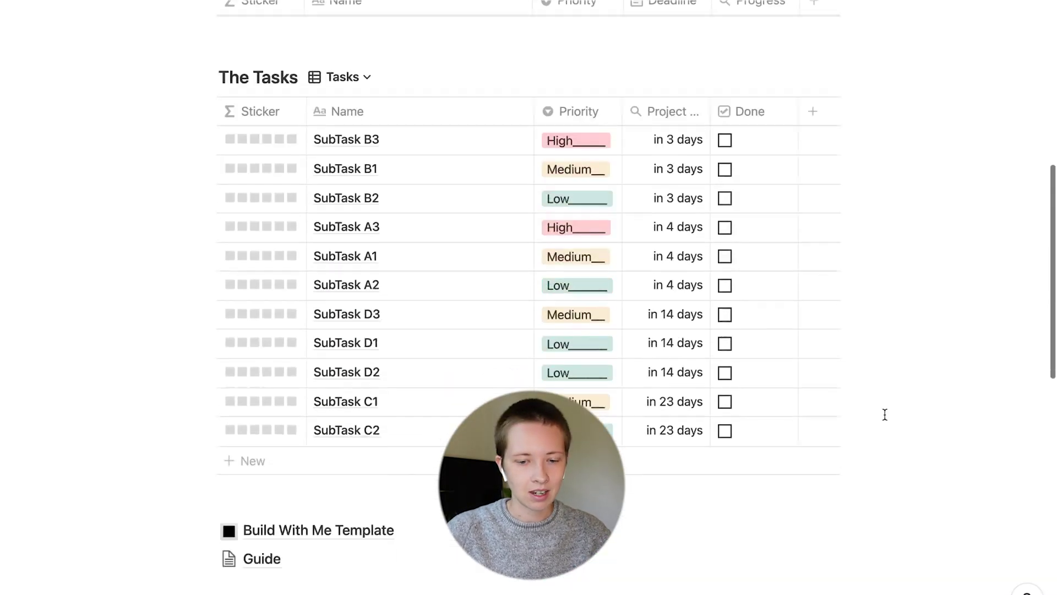
scroll(885, 414, "up", 6)
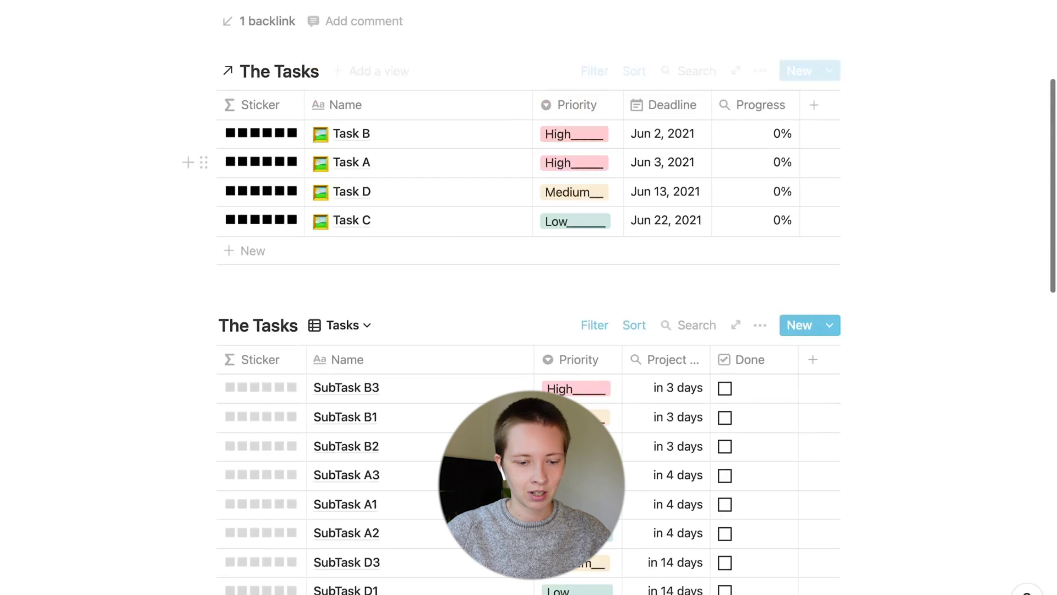
scroll(626, 390, "down", 5)
scroll(626, 390, "down", 1)
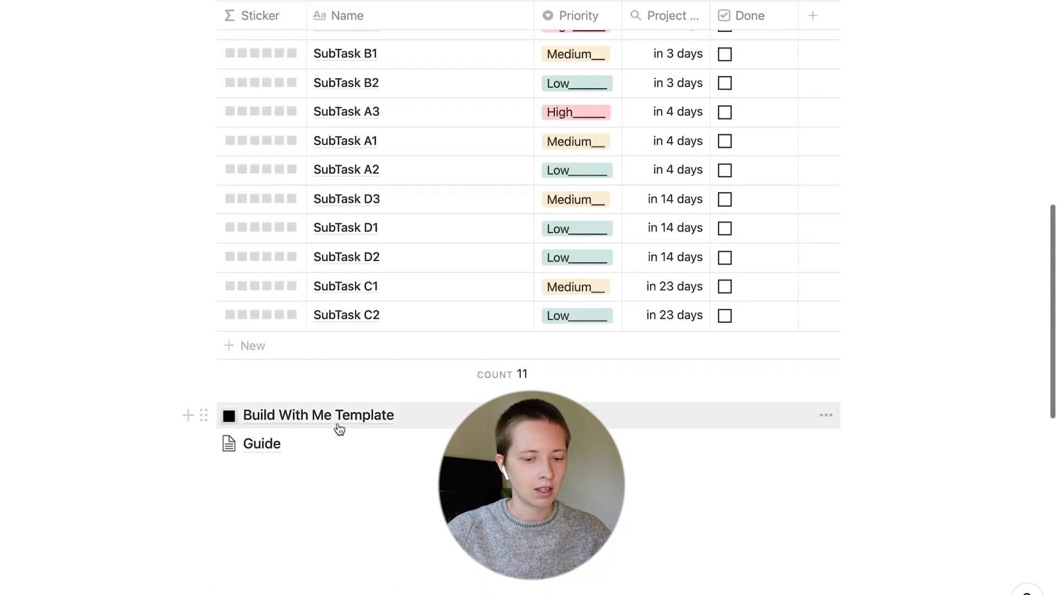
left_click(274, 417)
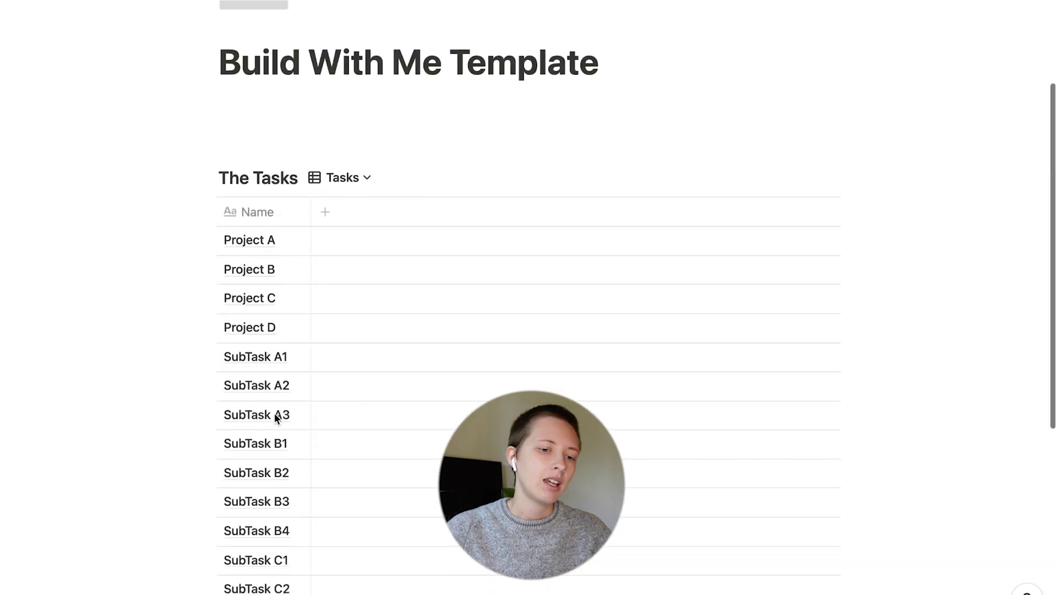
- Highlight the Project A–D rows, then the SubTask A1–D3 rows in the Tasks table
scroll(275, 418, "down", 2)
scroll(274, 417, "up", 3)
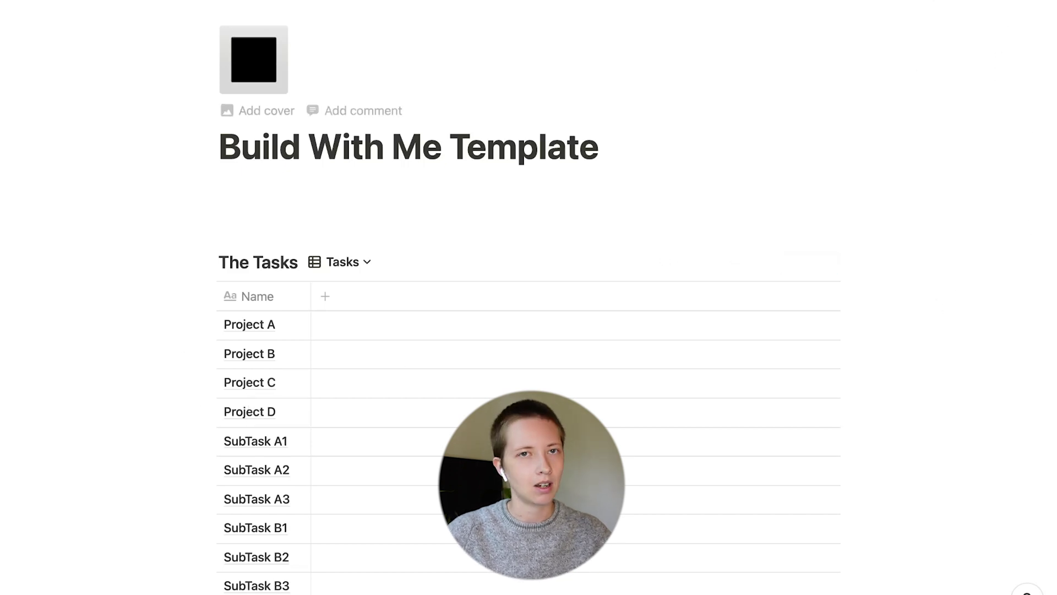
scroll(438, 242, "down", 4)
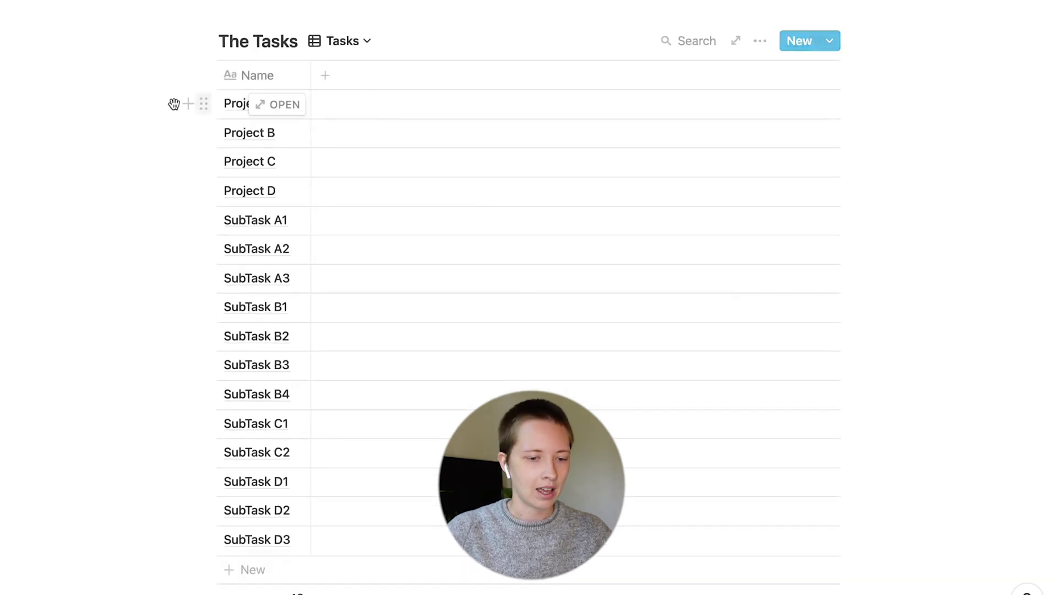
left_click_drag(166, 99, 453, 190)
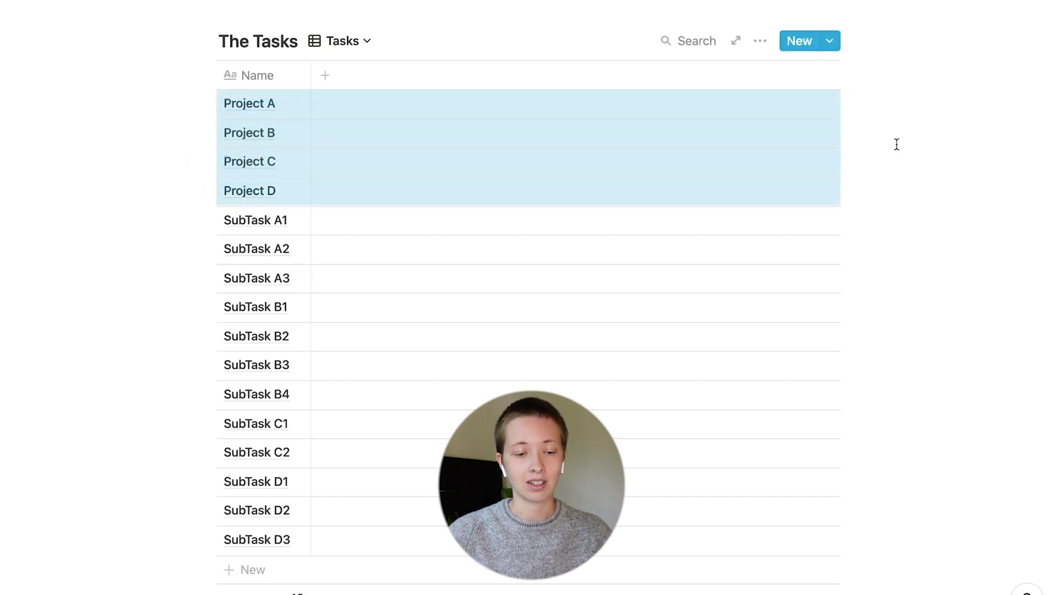
left_click_drag(920, 209, 578, 545)
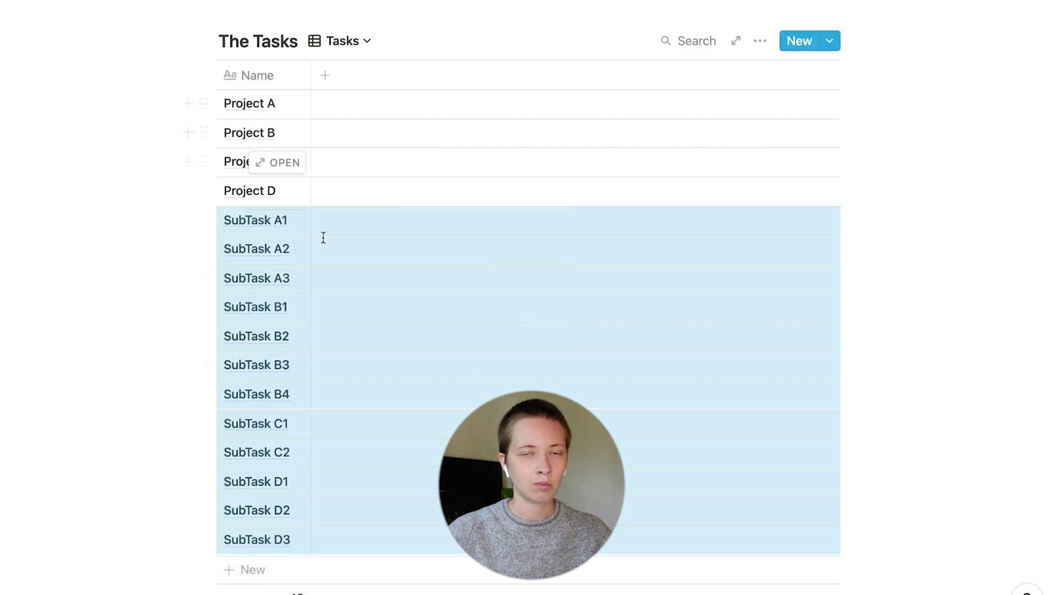
- Create a 'Subtasks!' Relation property to The Tasks in Build With Me Template, with a new synced property
left_click(397, 205)
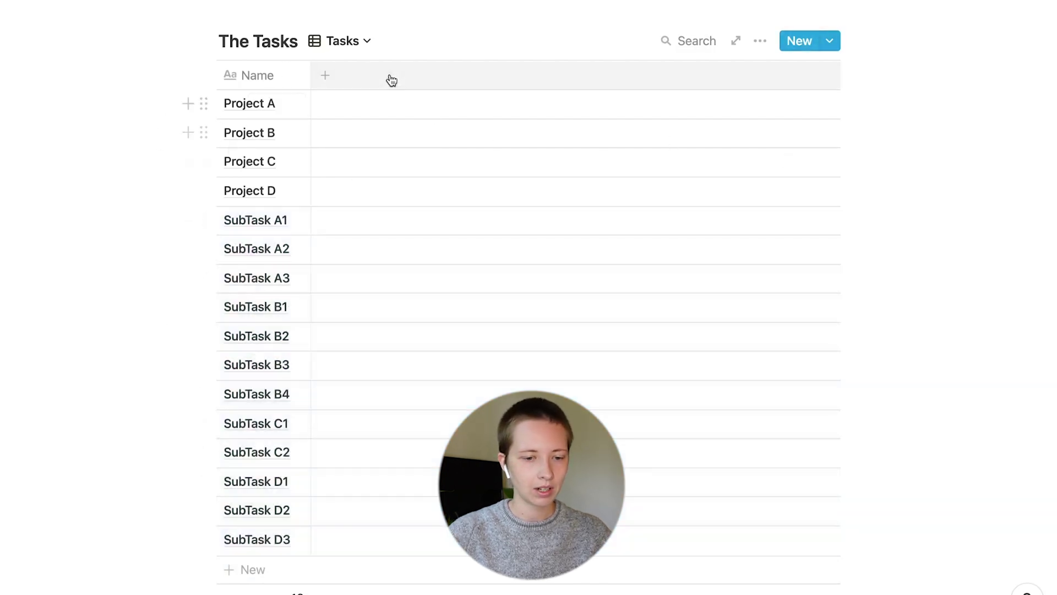
left_click(352, 84)
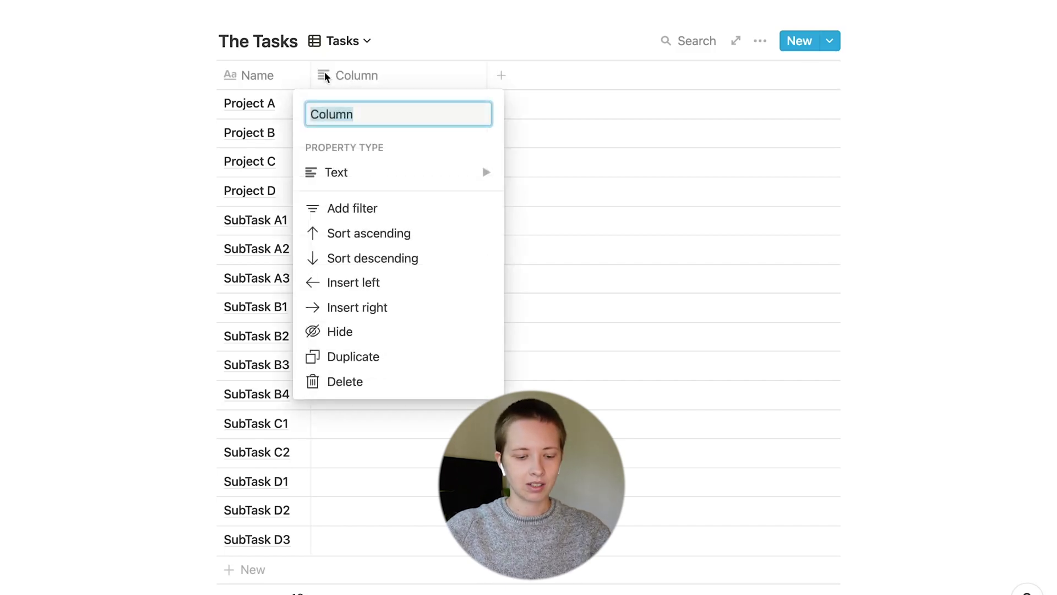
type("Subtasks")
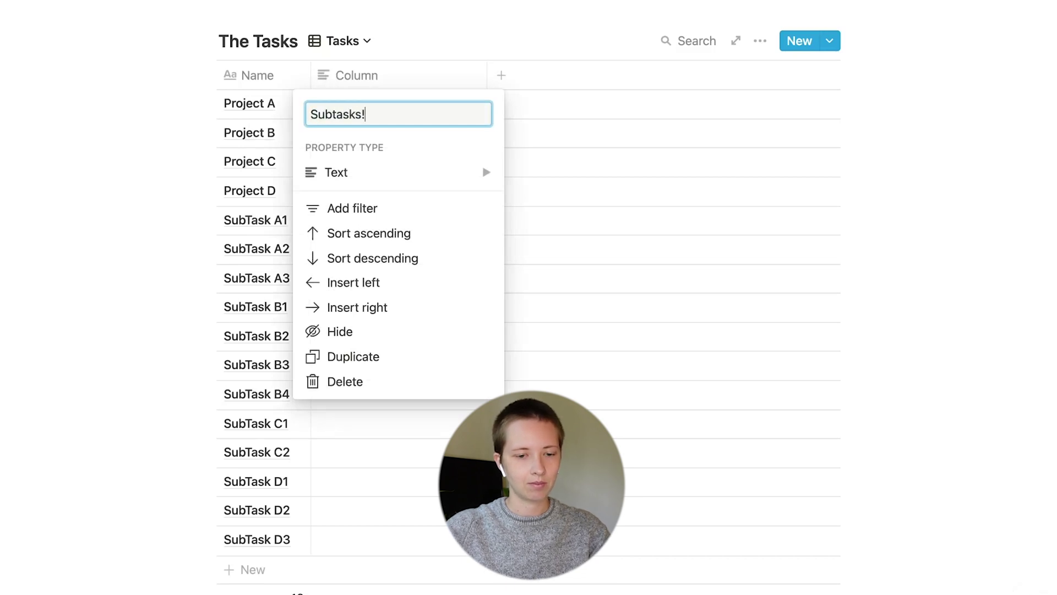
type("!")
mouse_move(401, 175)
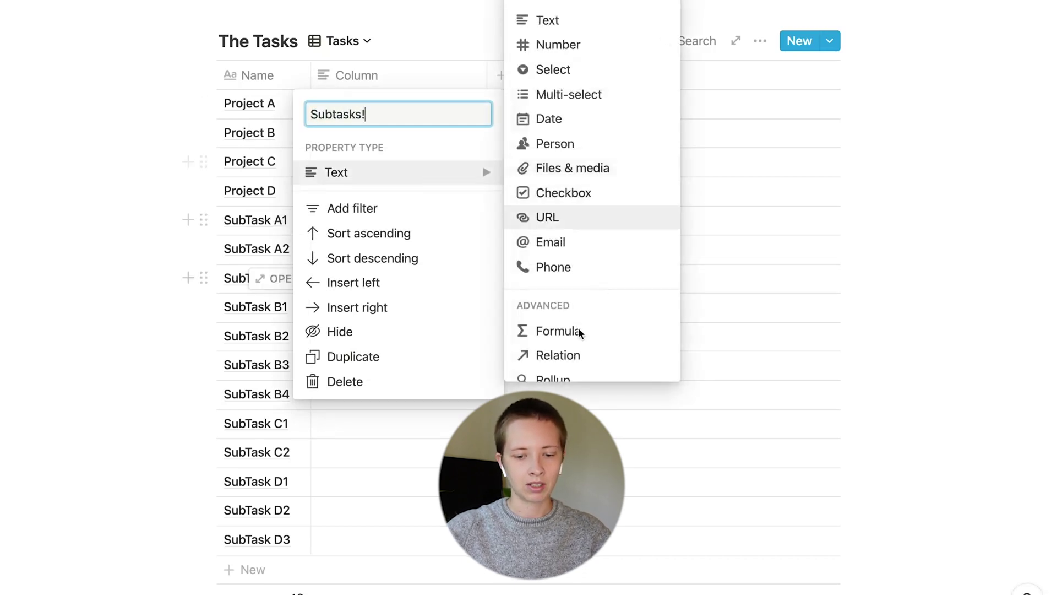
left_click(572, 357)
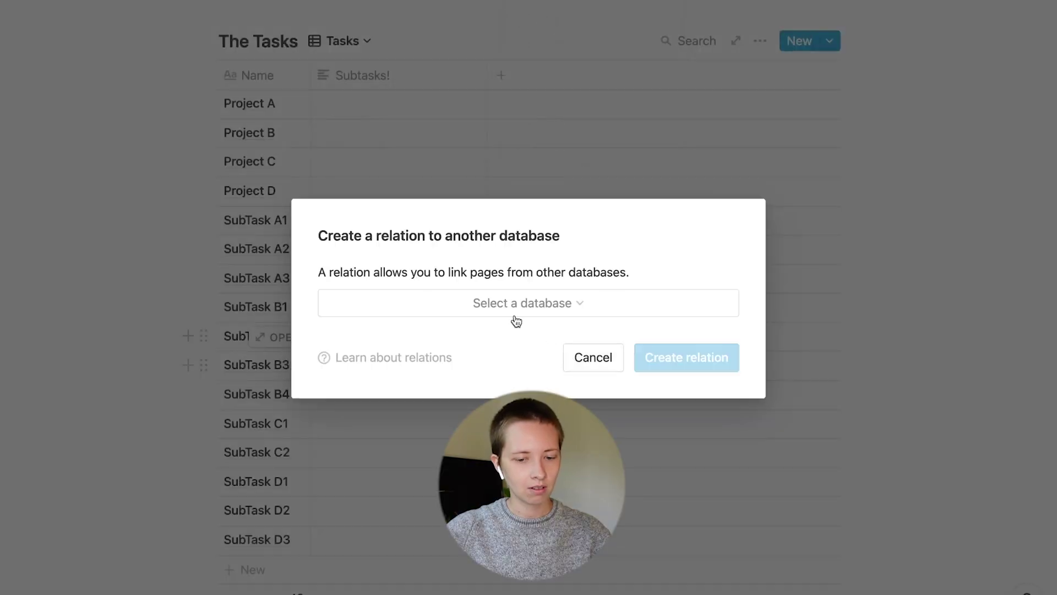
left_click(502, 302)
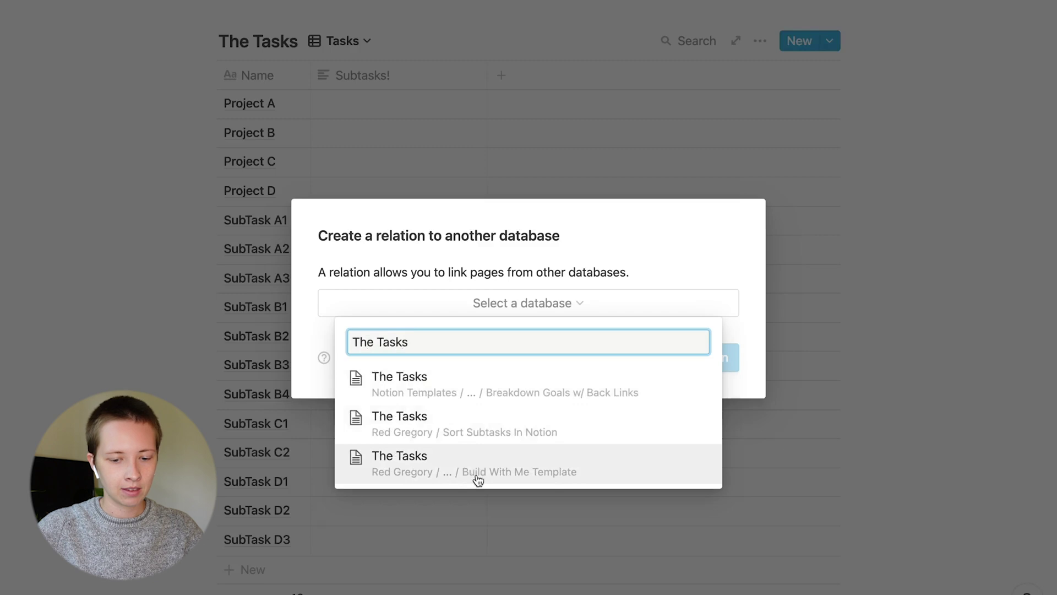
left_click(477, 477)
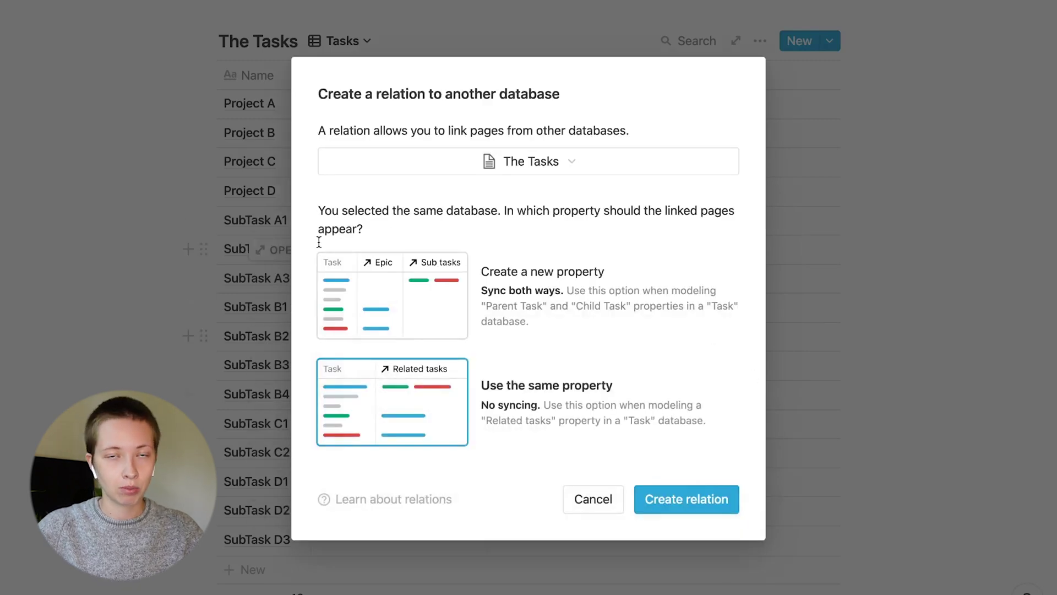
left_click(414, 319)
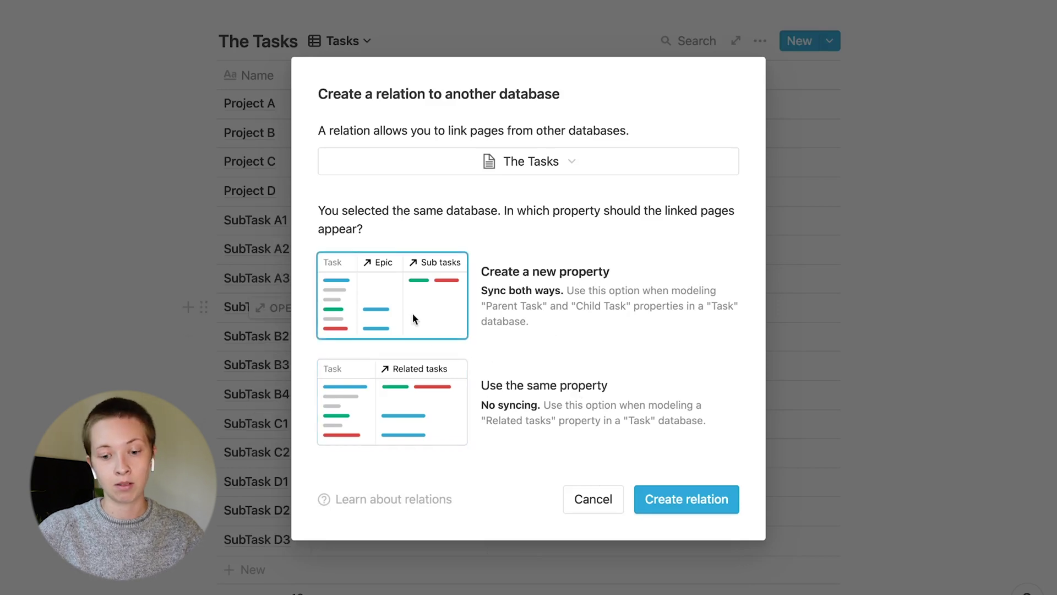
left_click(704, 508)
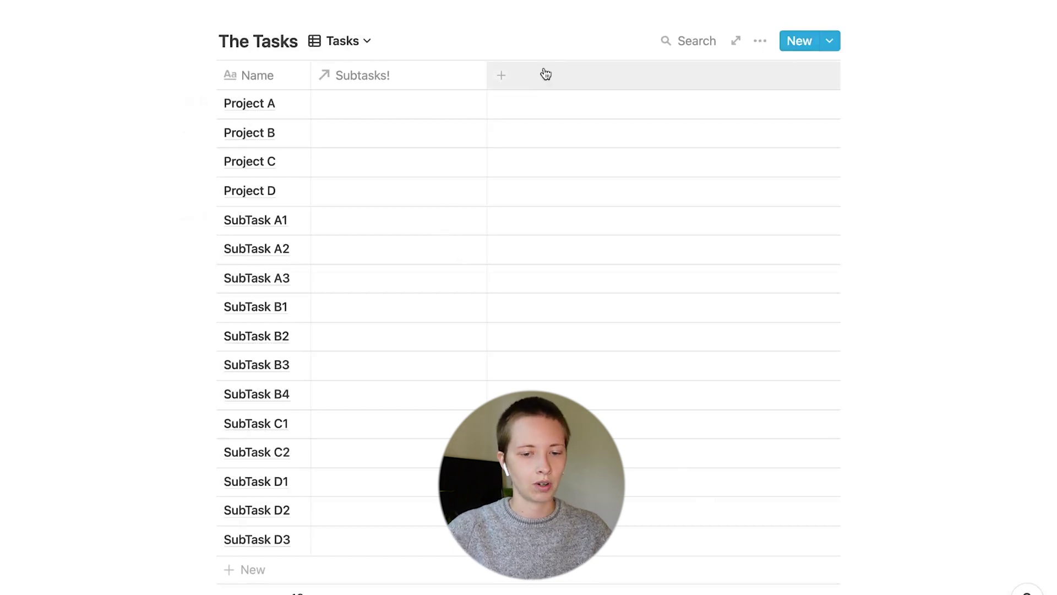
- From the Project A page, rename the reverse relation property to 'Project!'
left_click(284, 103)
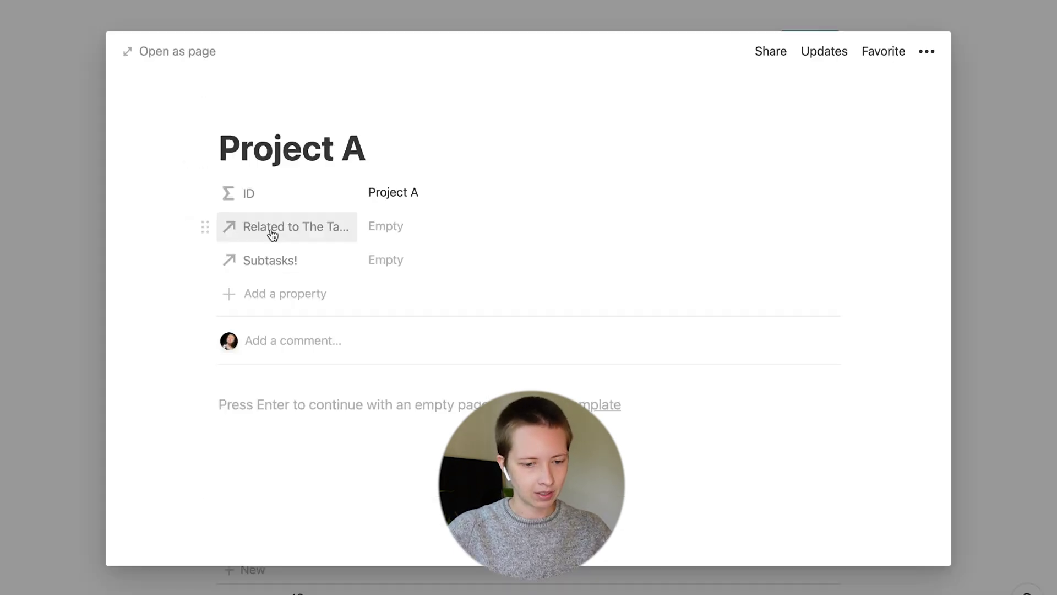
left_click(37, 227)
mouse_move(283, 107)
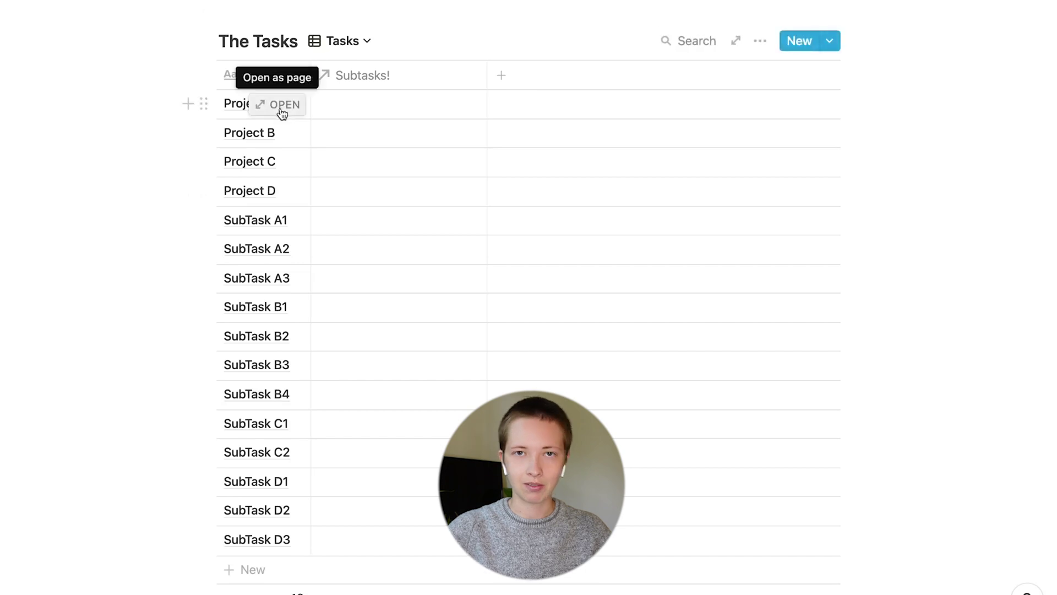
left_click(281, 110)
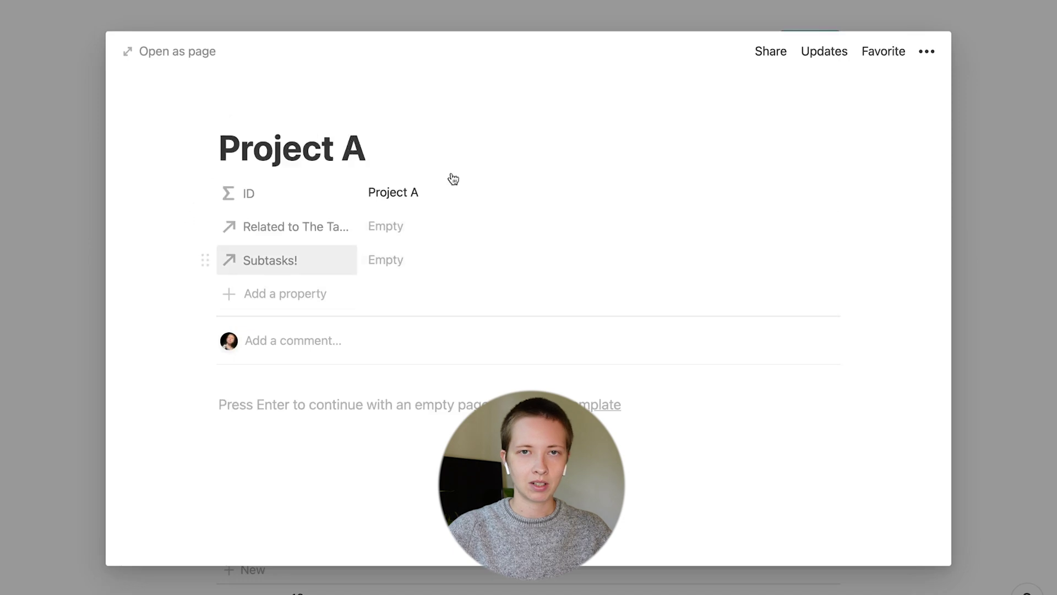
left_click(257, 227)
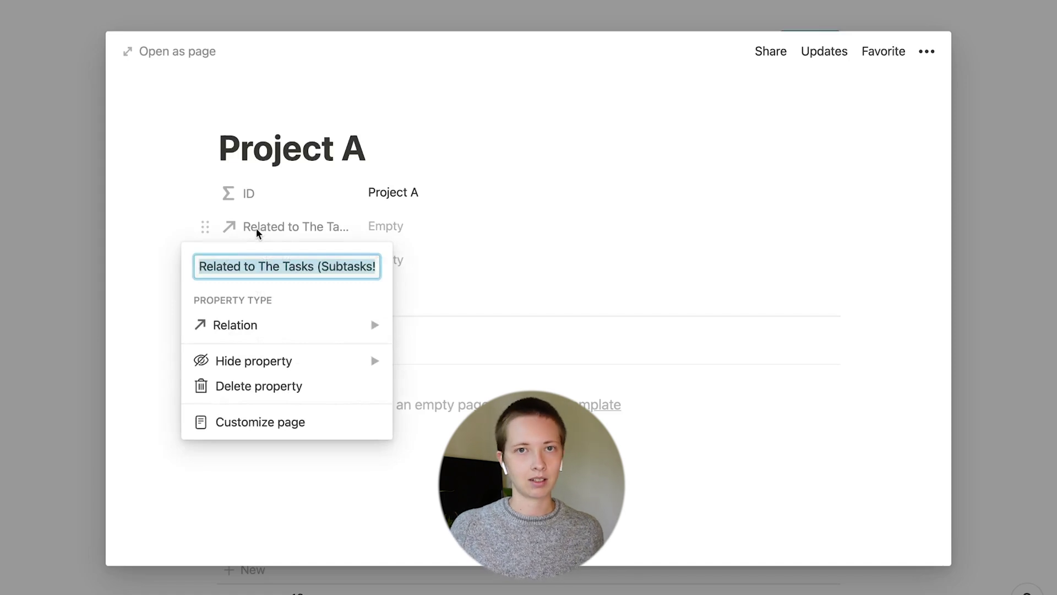
type("projec")
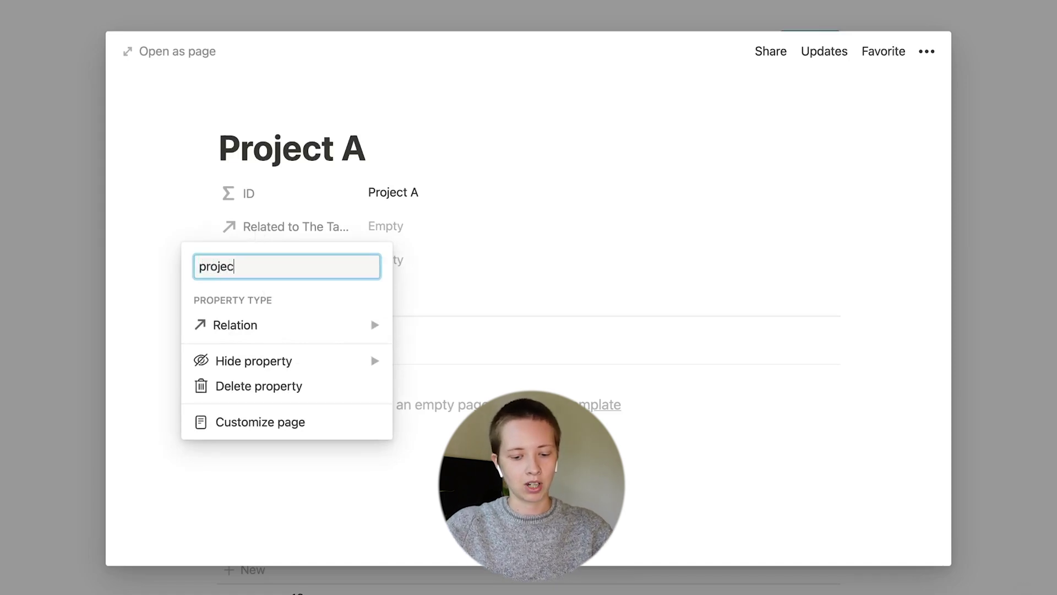
key("Escape")
key("Escape")
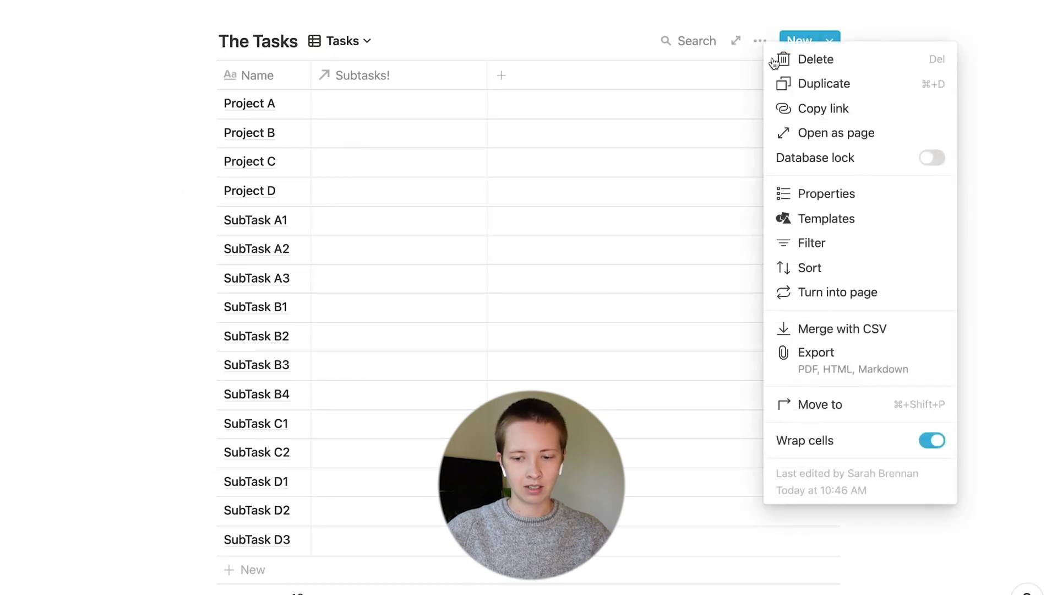
- Show Project! as a table column and drag it to the first position
left_click(841, 194)
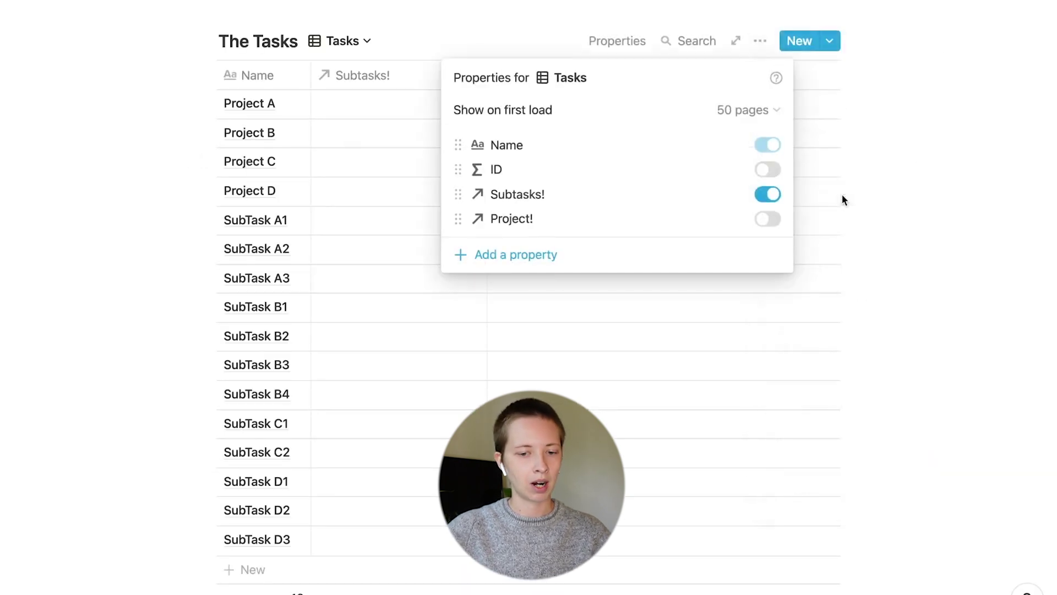
left_click(768, 219)
left_click(911, 173)
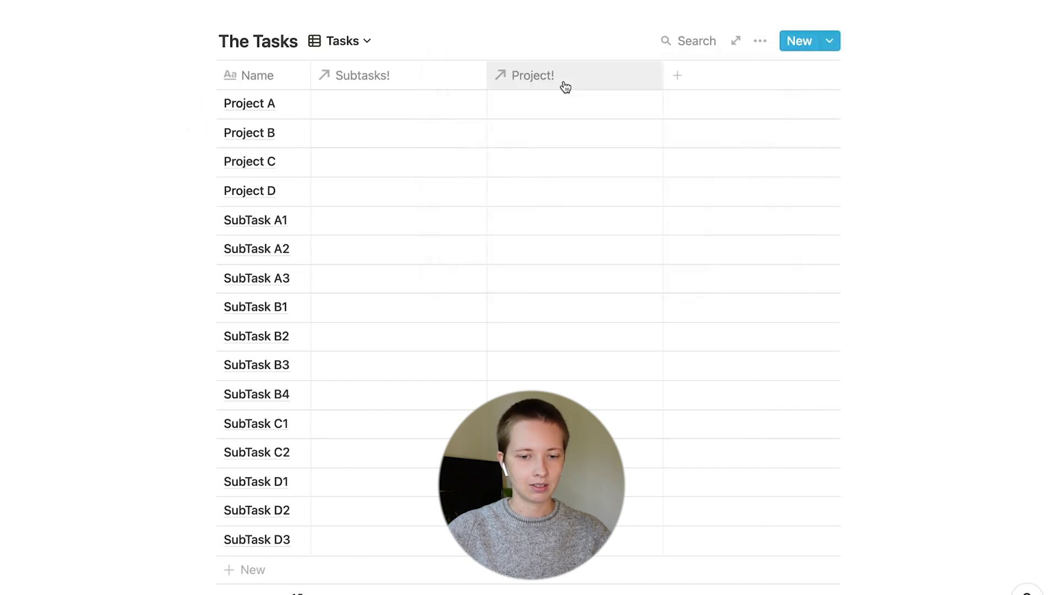
left_click_drag(561, 85, 241, 93)
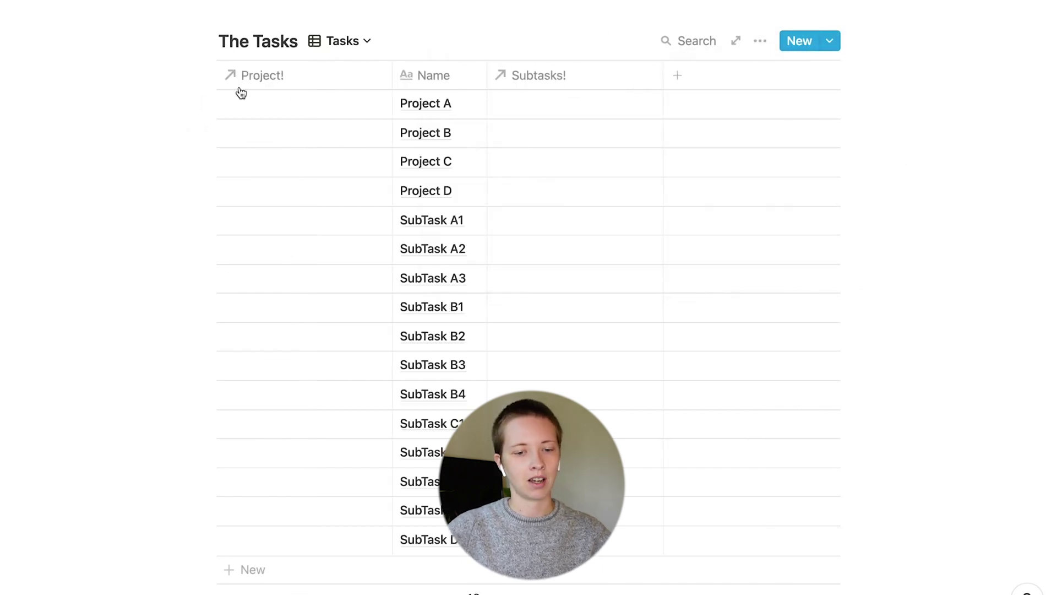
- Link SubTasks A1, A2 and A3 to Project A in the Subtasks! column
left_click(143, 94)
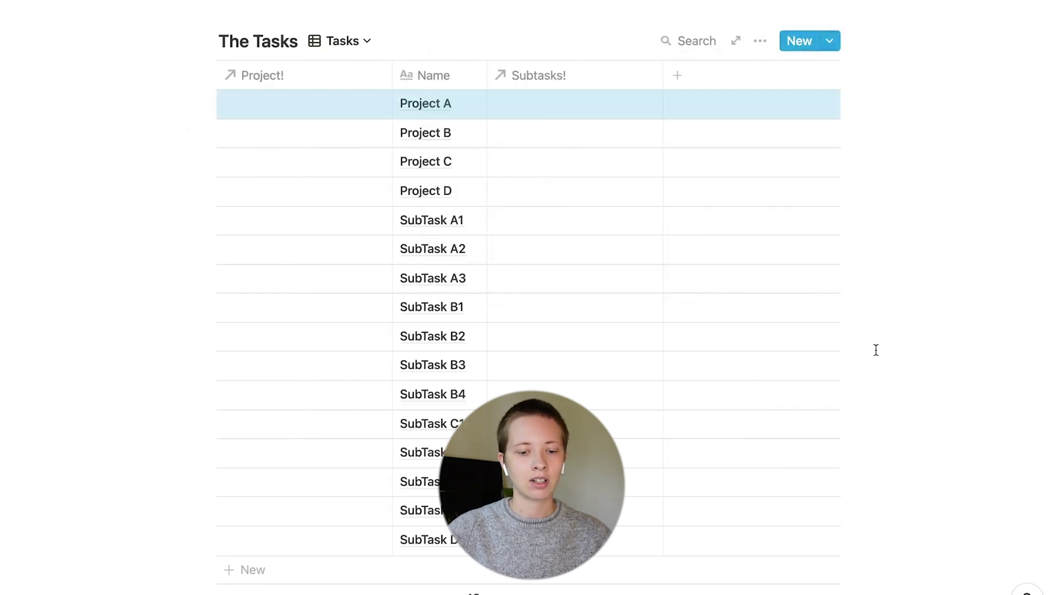
left_click(566, 104)
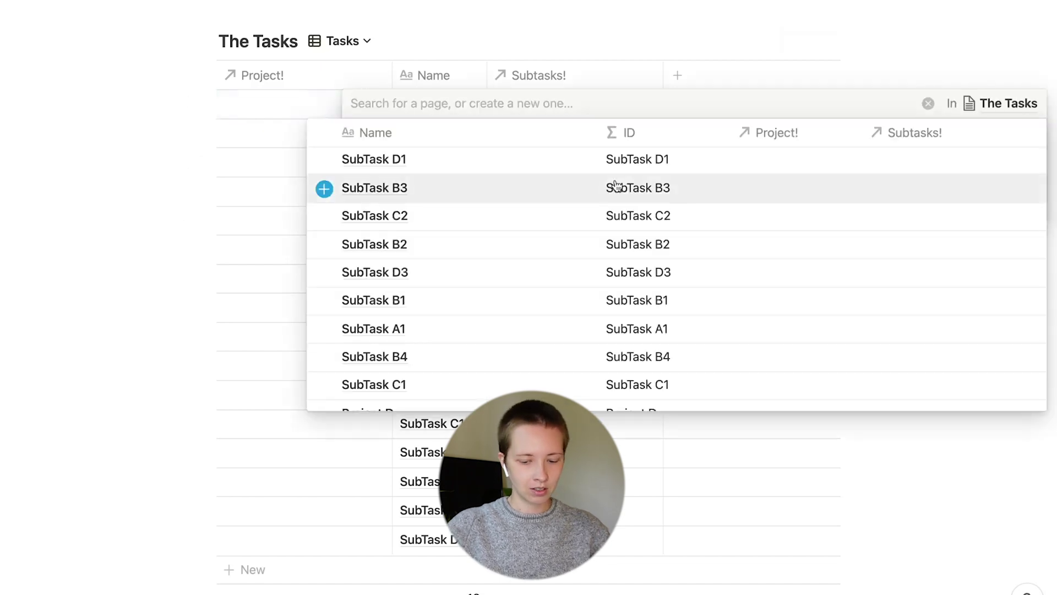
type("A1")
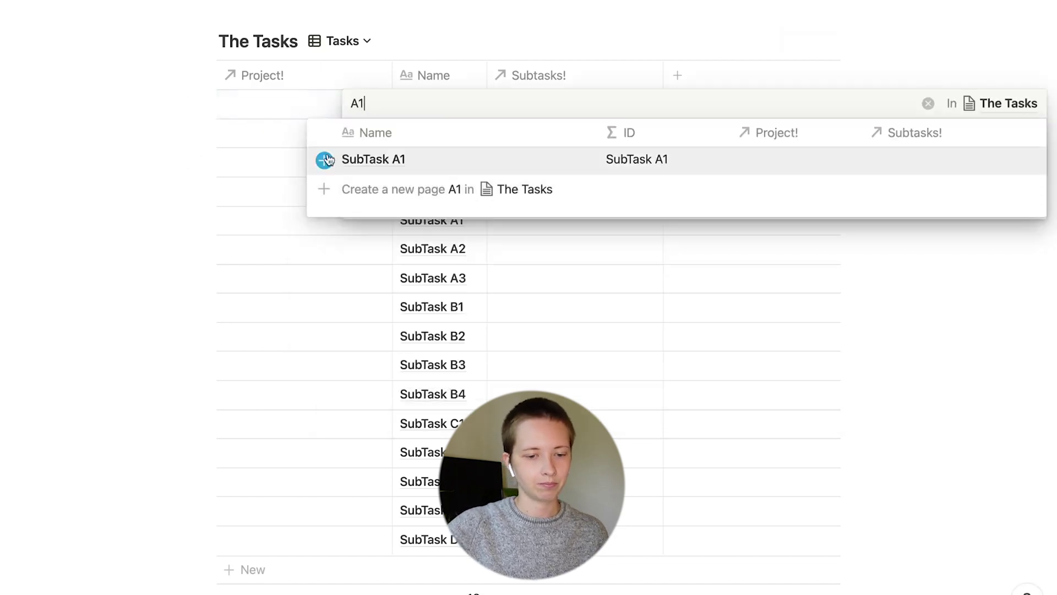
left_click(325, 159)
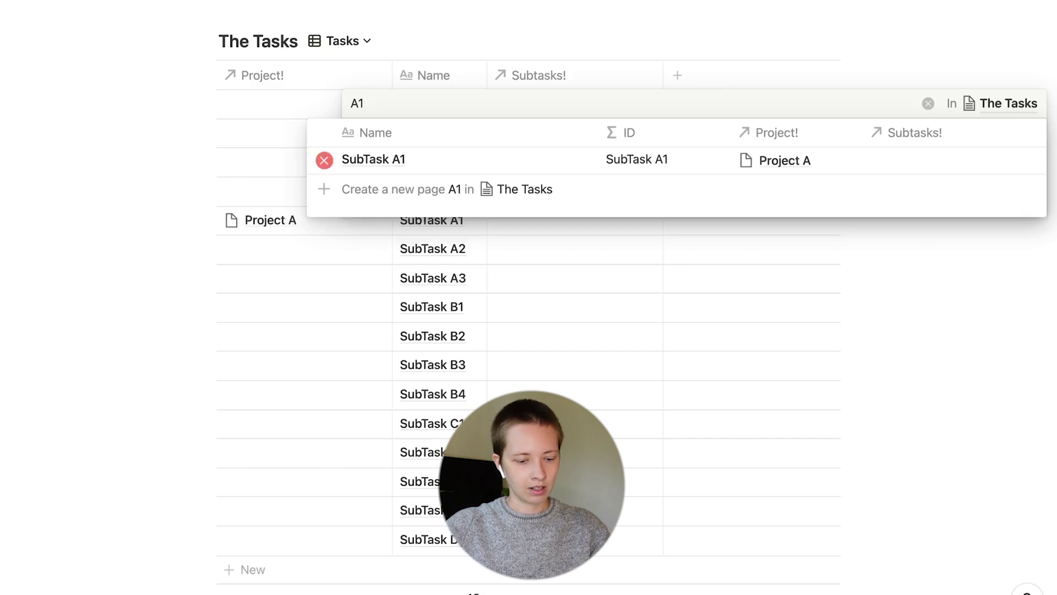
left_click(324, 160)
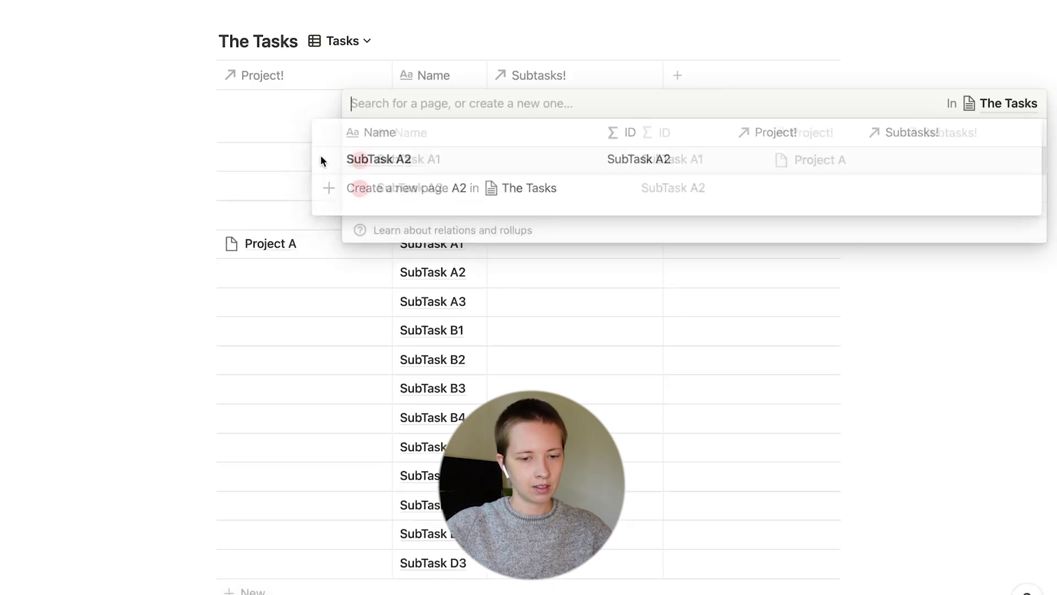
left_click(139, 247)
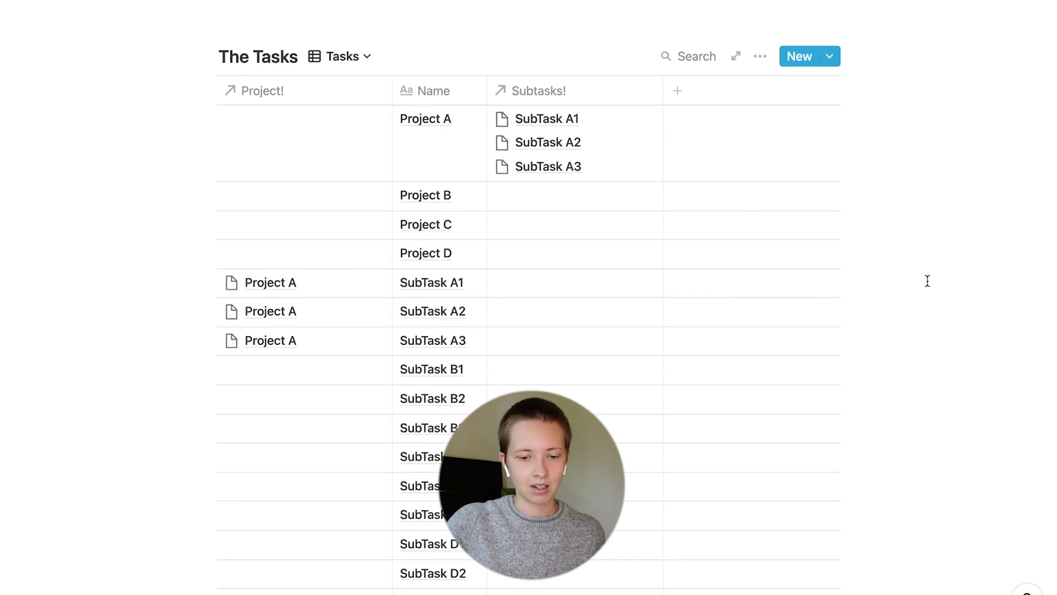
left_click_drag(928, 281, 608, 352)
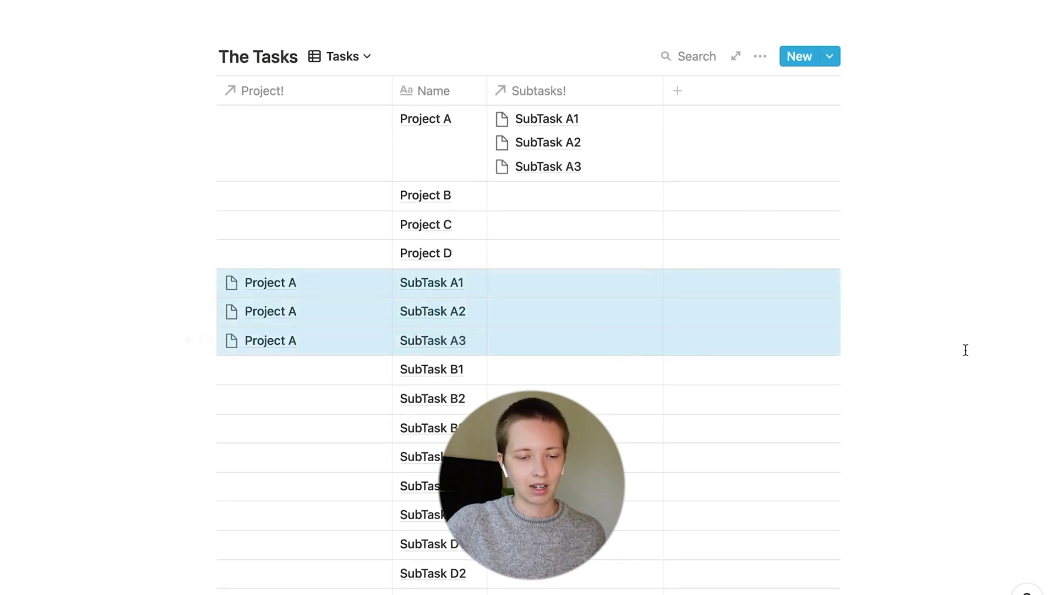
left_click(118, 280)
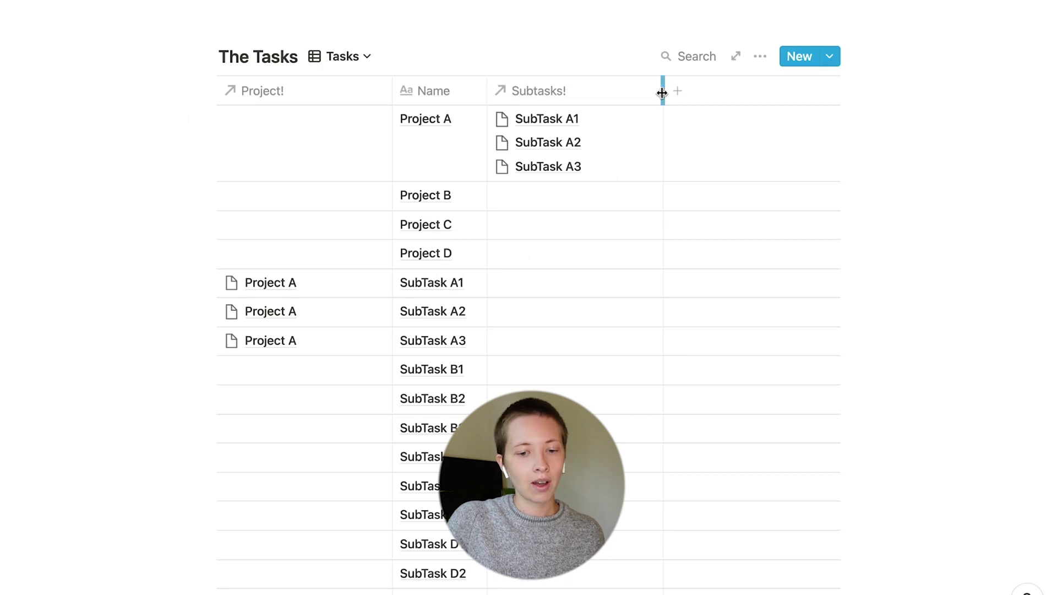
- Narrow the Subtasks! column and search 'B1' to link Project B's subtasks
left_click_drag(663, 91, 617, 95)
left_click(547, 205)
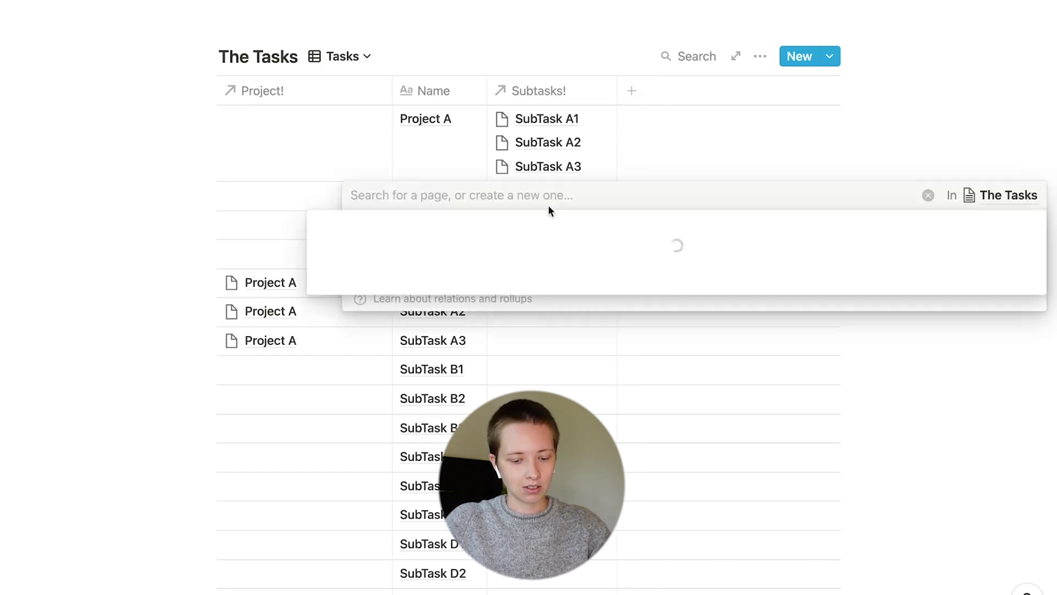
type("B1")
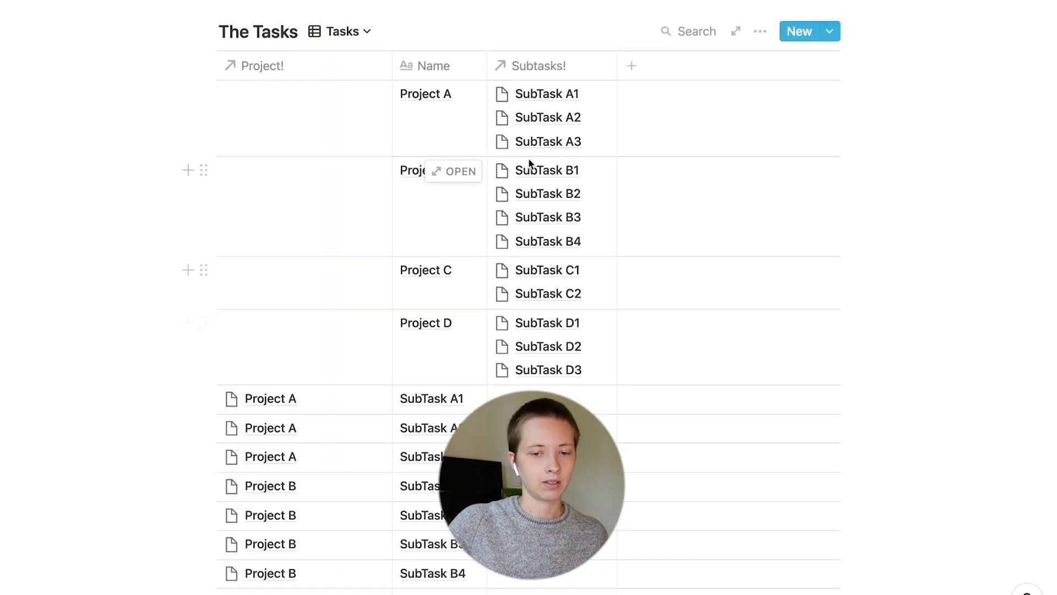
left_click_drag(616, 68, 599, 70)
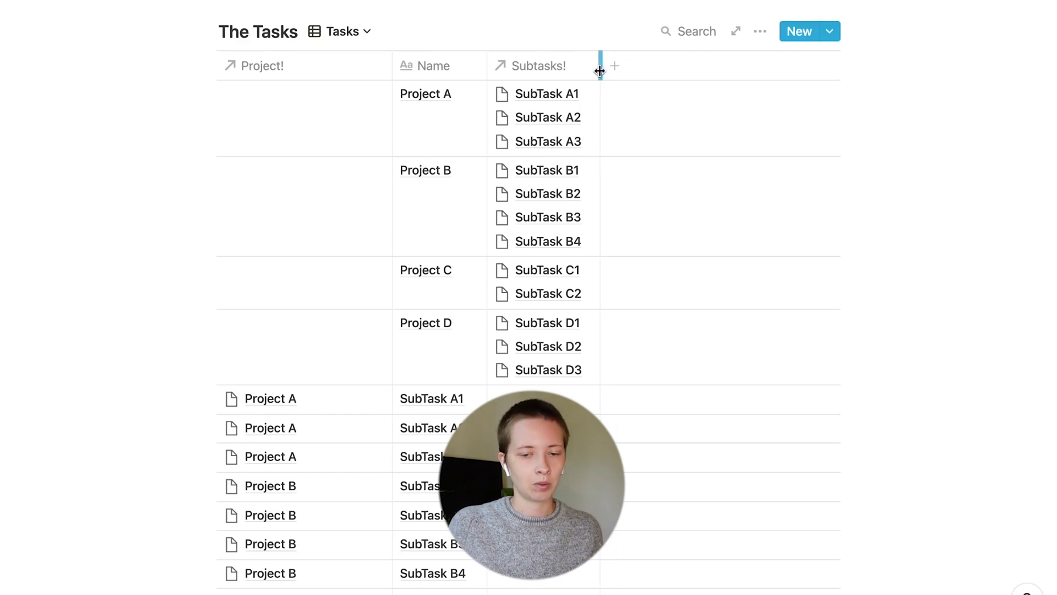
- Drag the SubTask A1–A3 rows up to sit directly below Project A
left_click_drag(118, 388, 476, 520)
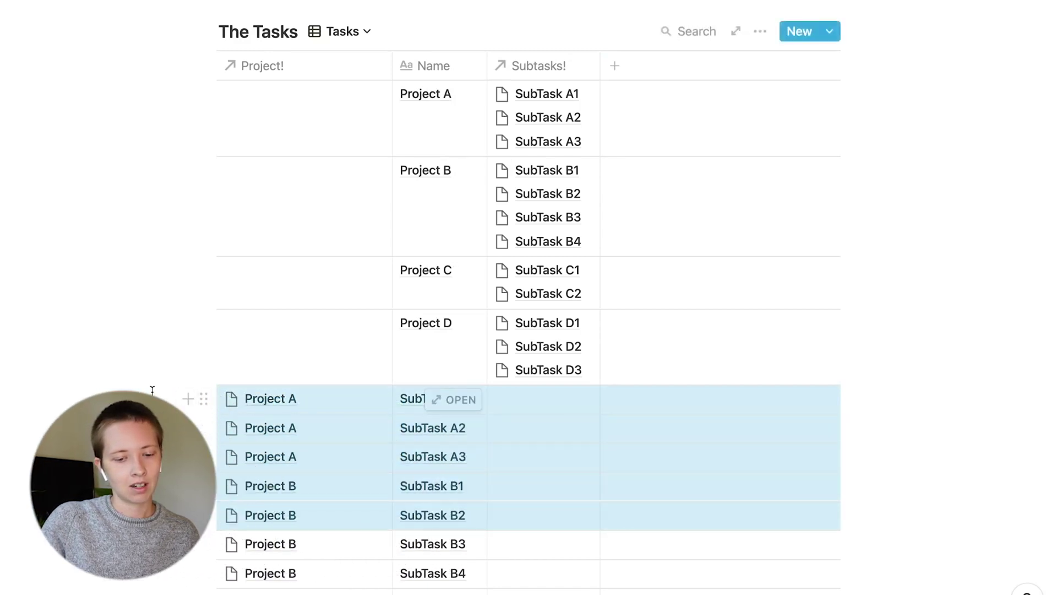
left_click(156, 393)
left_click_drag(156, 393, 458, 463)
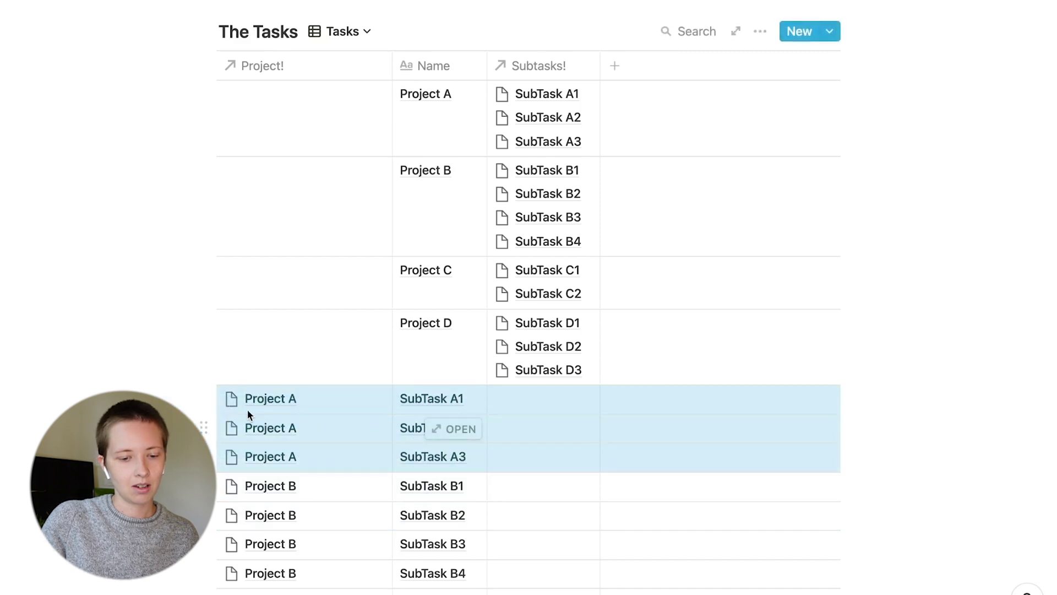
left_click_drag(203, 399, 230, 168)
left_click(131, 166)
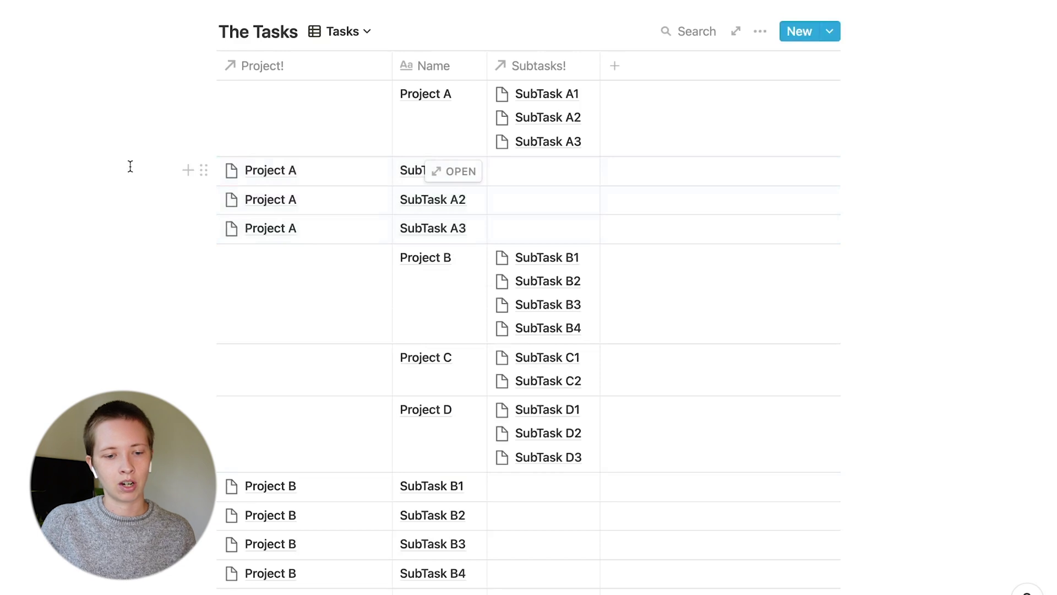
- Add a new property named 'ID' with the Formula type
left_click(636, 70)
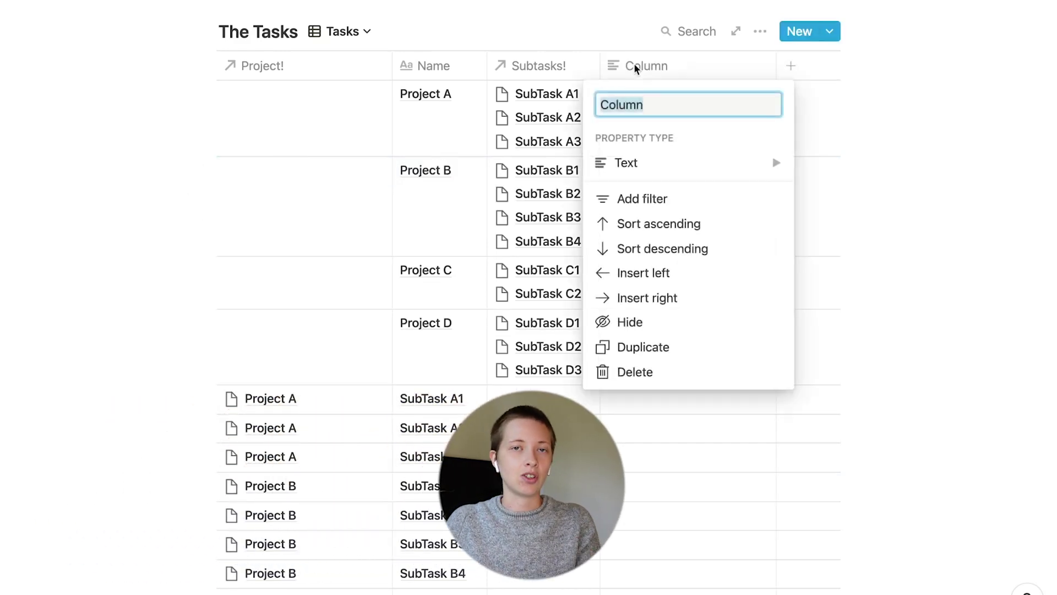
type("ID")
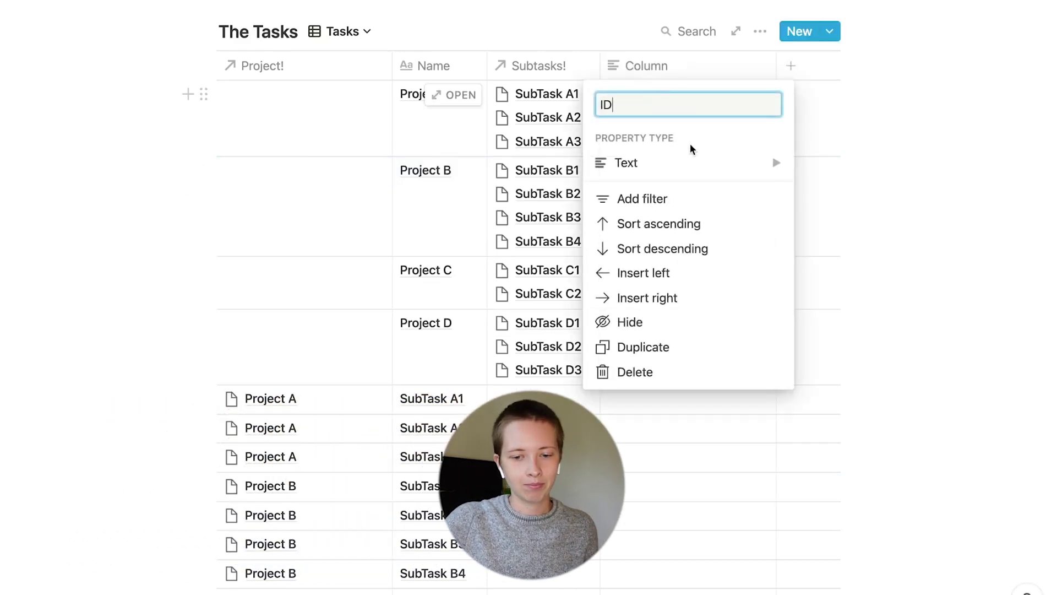
left_click(691, 163)
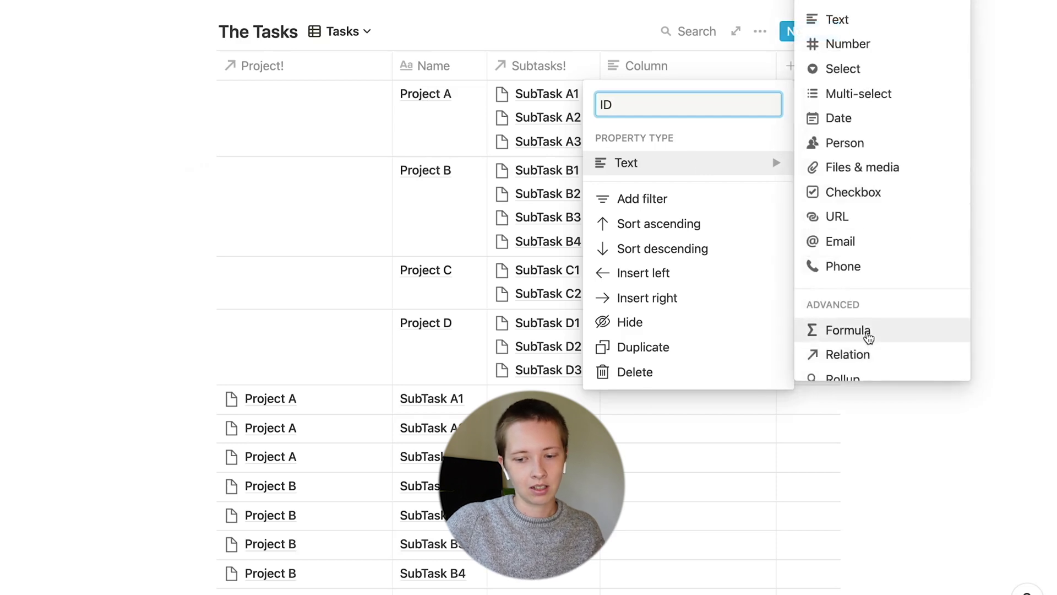
left_click(867, 331)
- Enter the formula if(not empty(prop("Project!")), prop("Project!") + prop("Name"), prop("Name"))
left_click(688, 111)
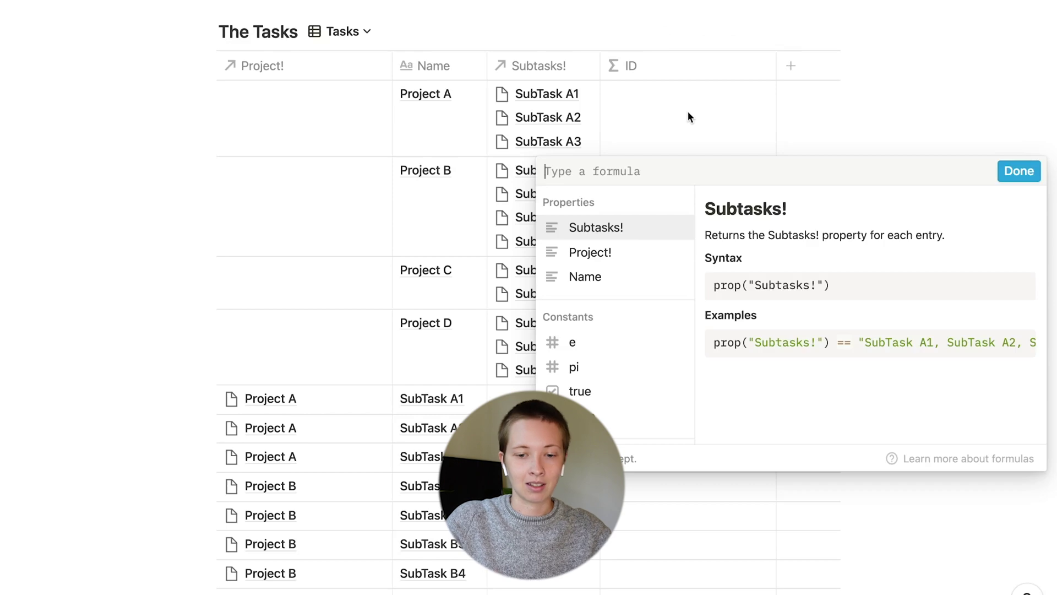
type("If(not epm")
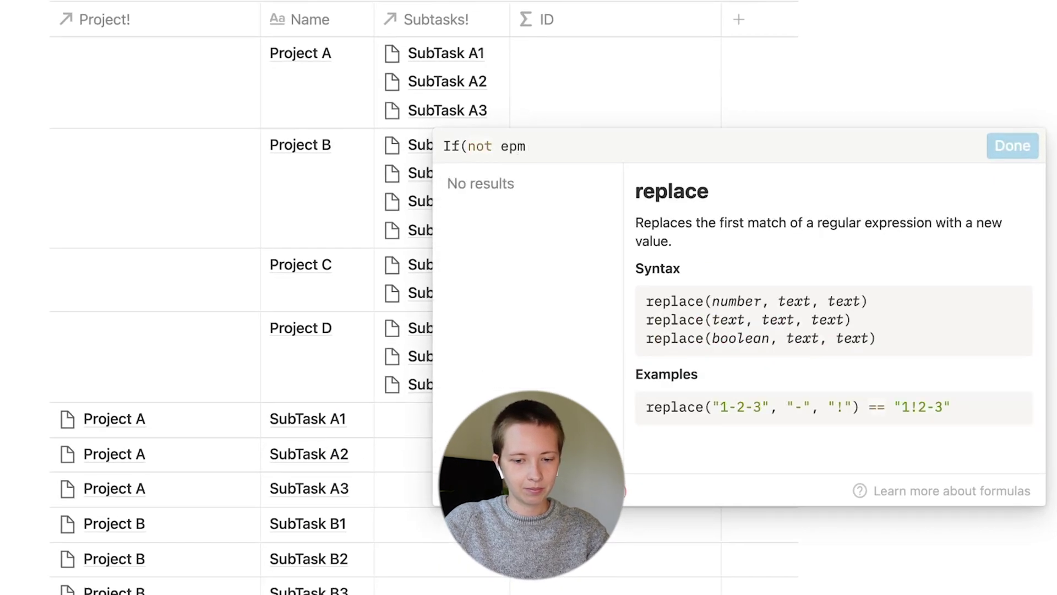
key("BackSpace")
key("BackSpace")
type("mpty(prop")
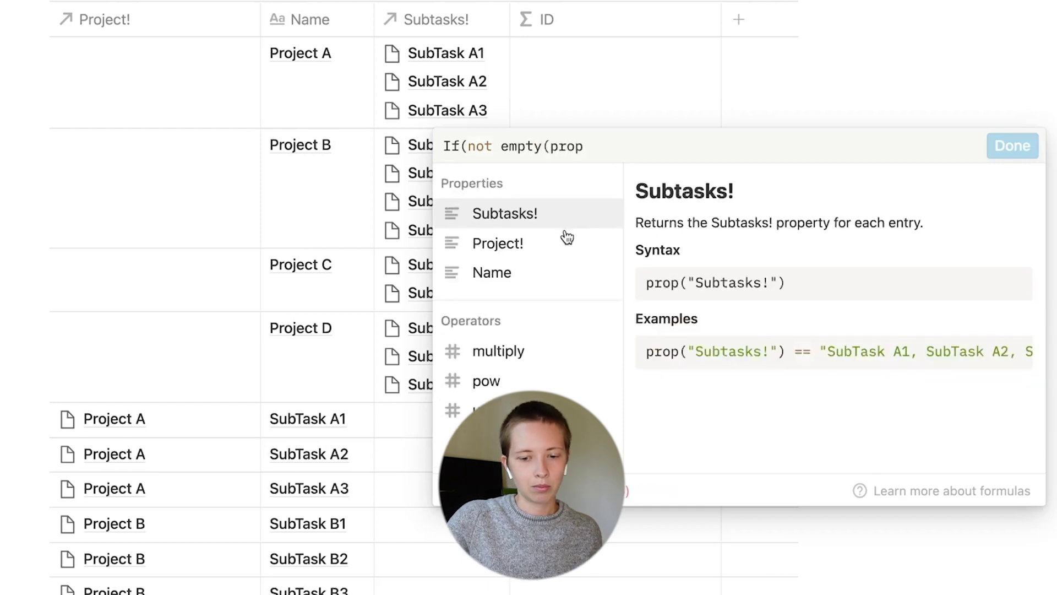
left_click(564, 245)
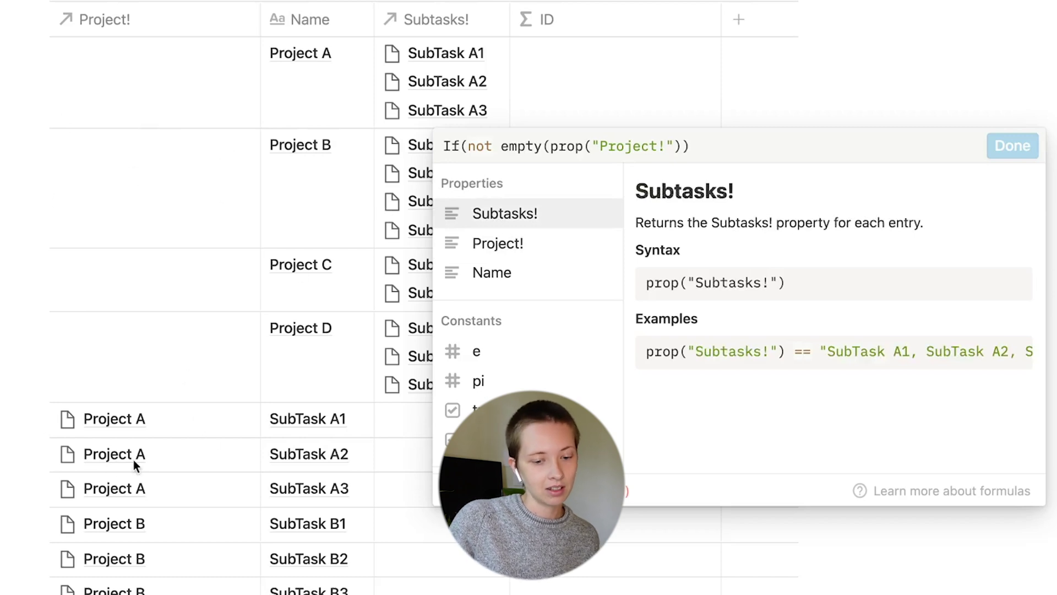
type(", ")
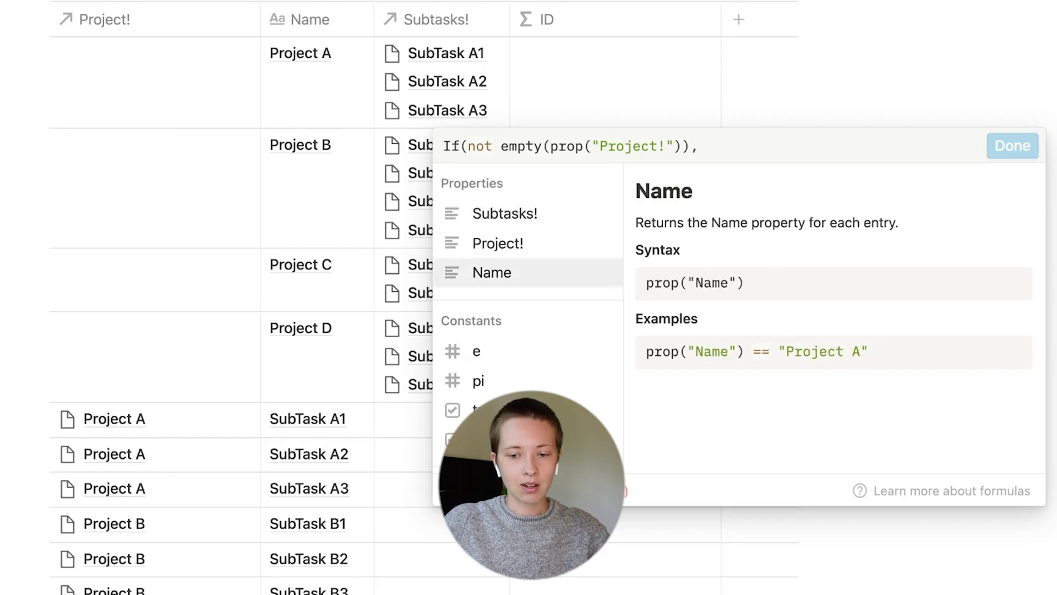
type("pro")
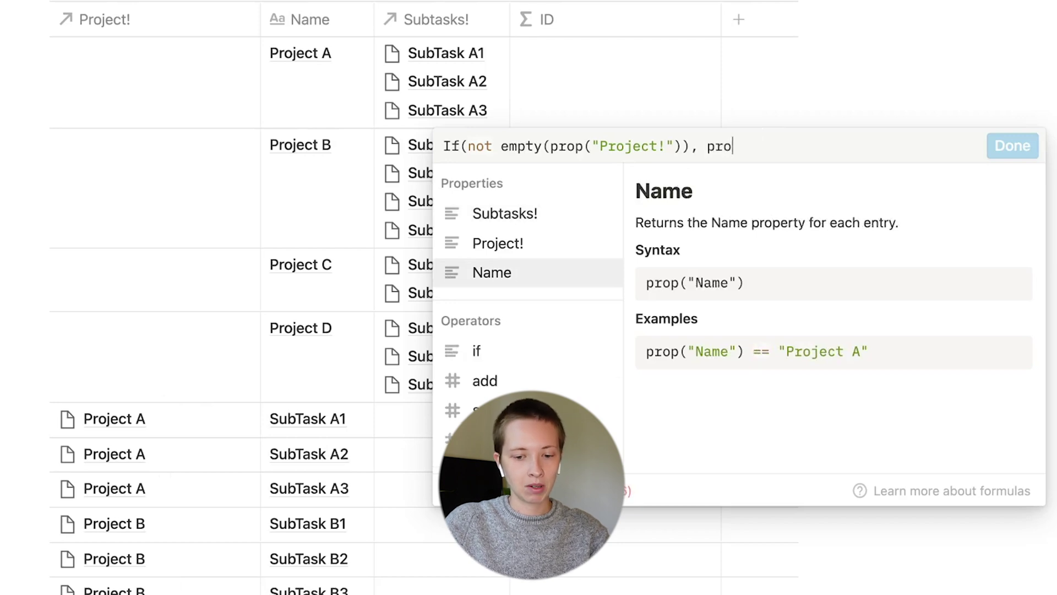
type("p")
left_click(558, 239)
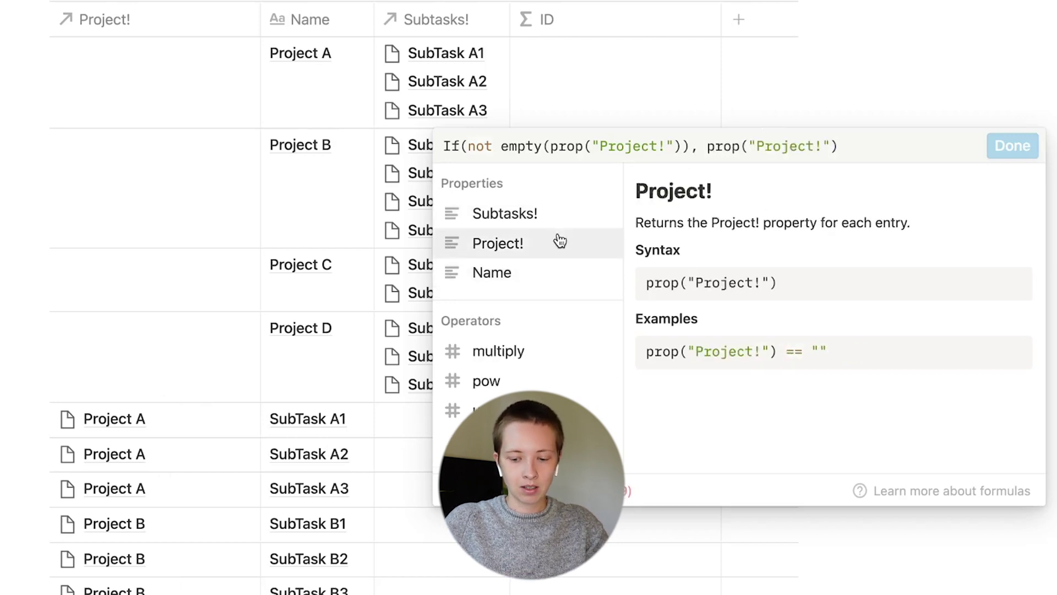
type("+")
left_click(540, 281)
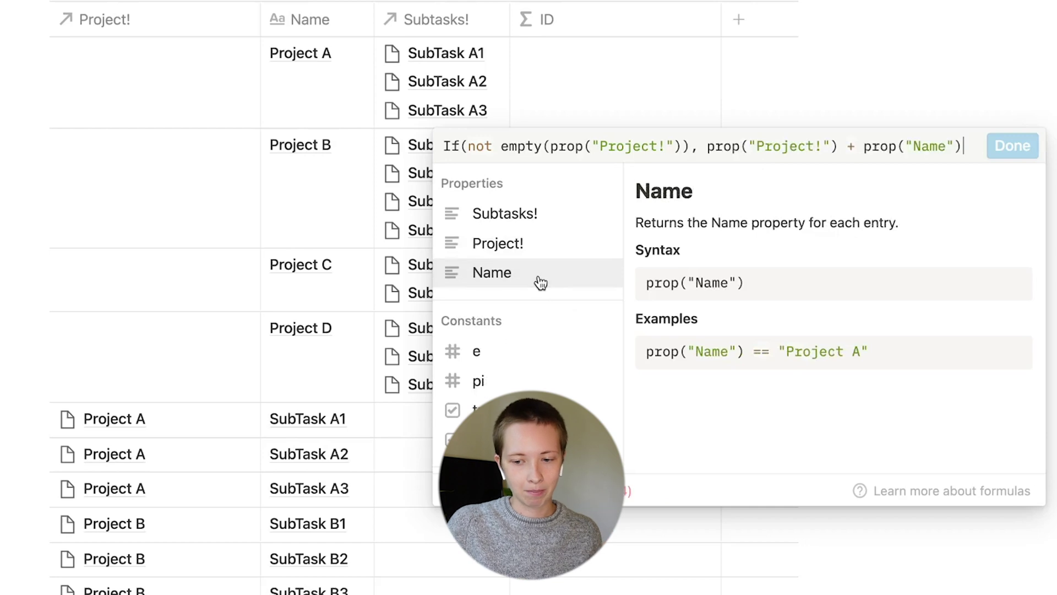
type(",")
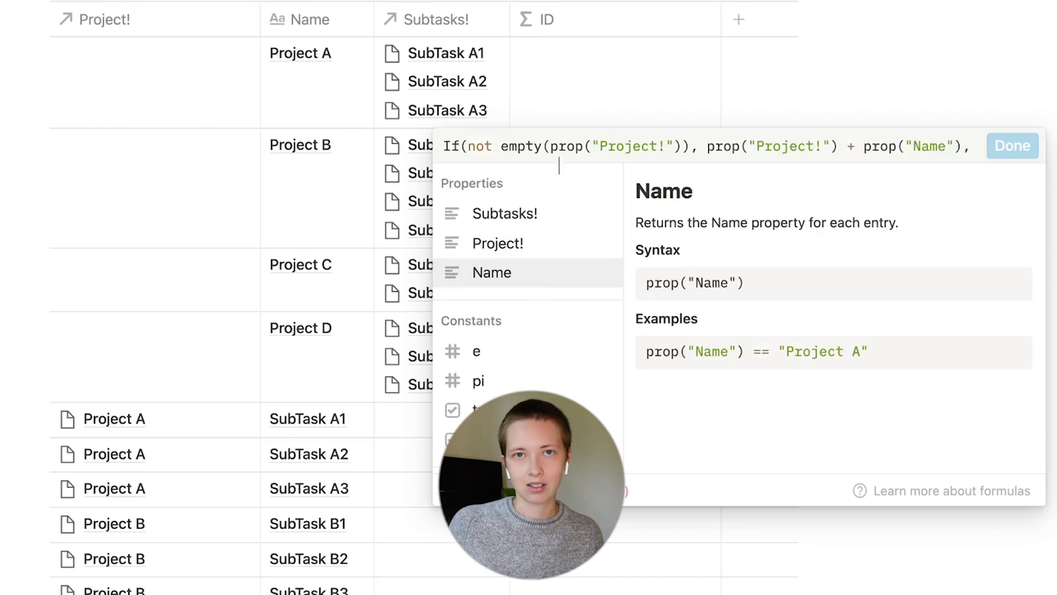
left_click(514, 286)
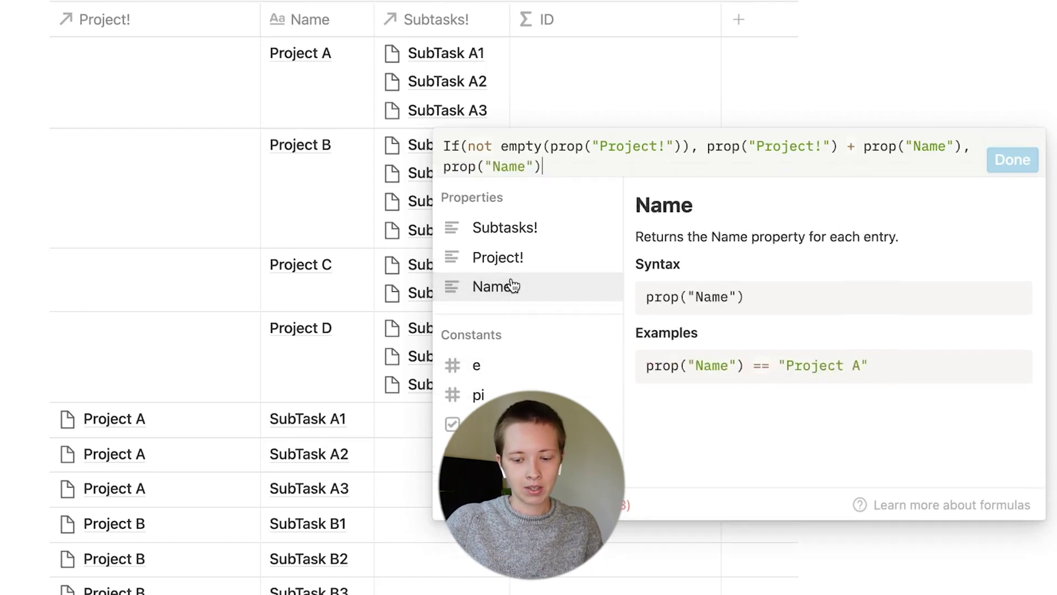
type(")")
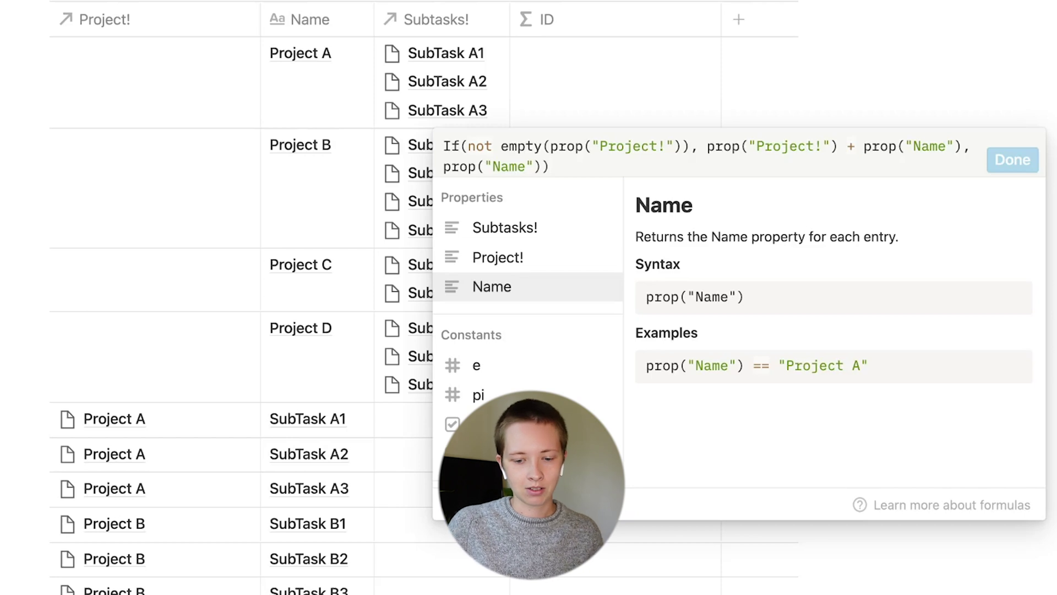
- Change the leading 'If' to lowercase 'if' and save the ID formula
left_click(453, 146)
key("BackSpace")
type("i")
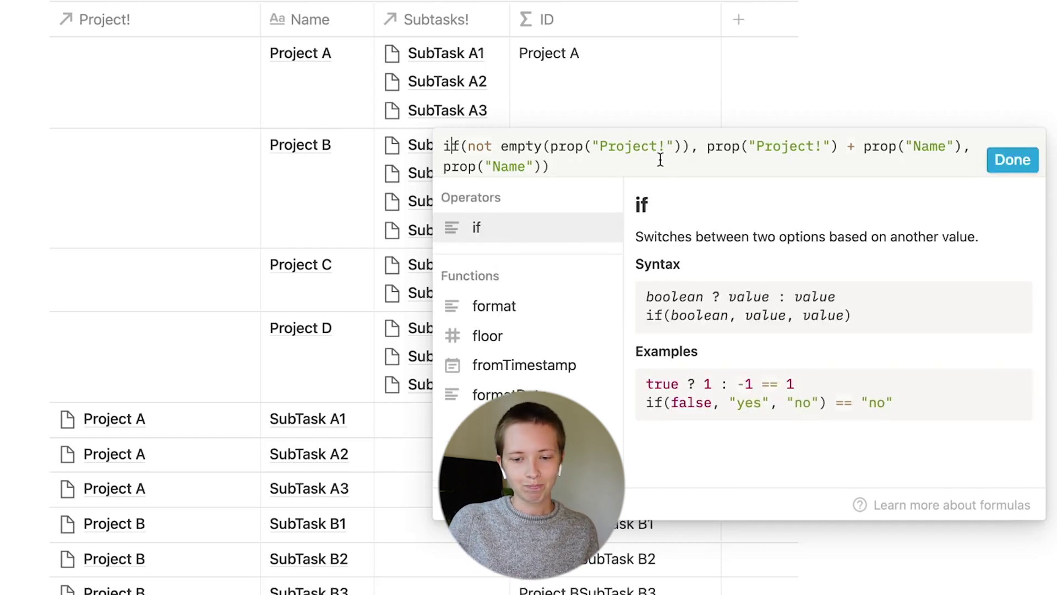
left_click(676, 168)
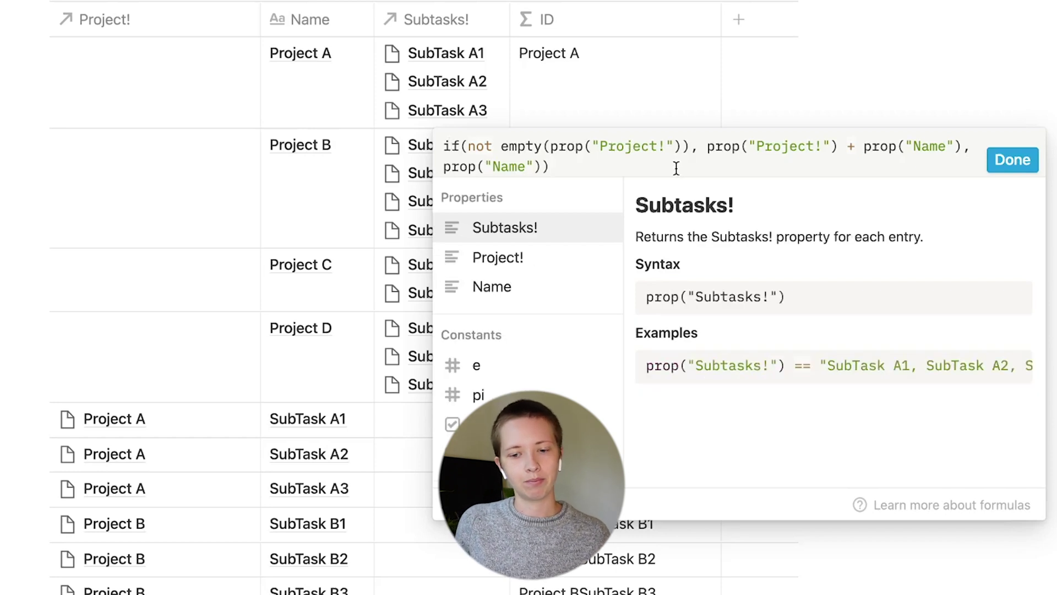
left_click(1012, 159)
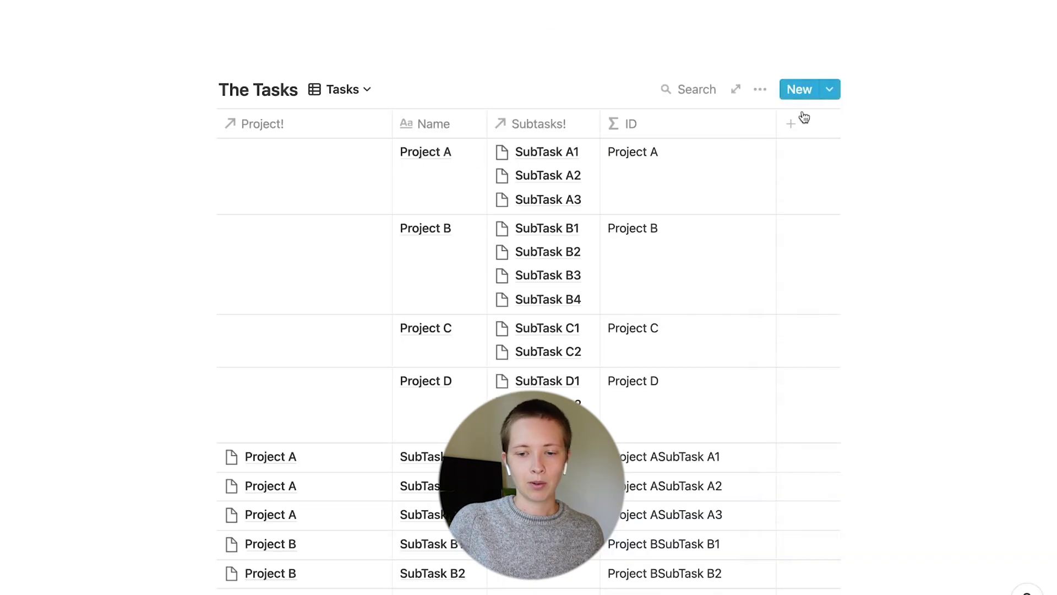
- Add a sort on the ID property to the Tasks table
left_click(758, 94)
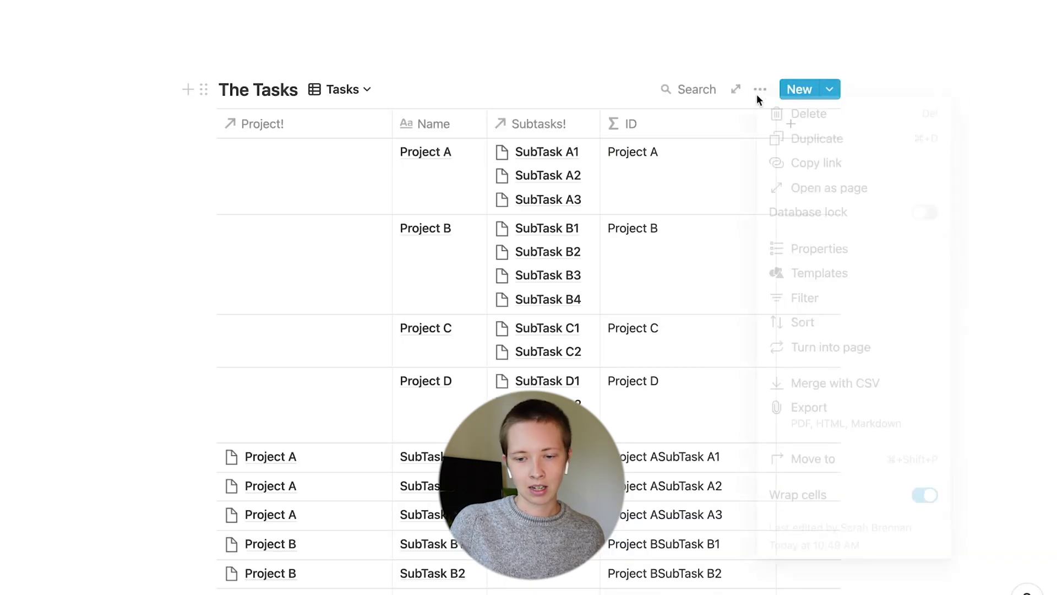
left_click(818, 321)
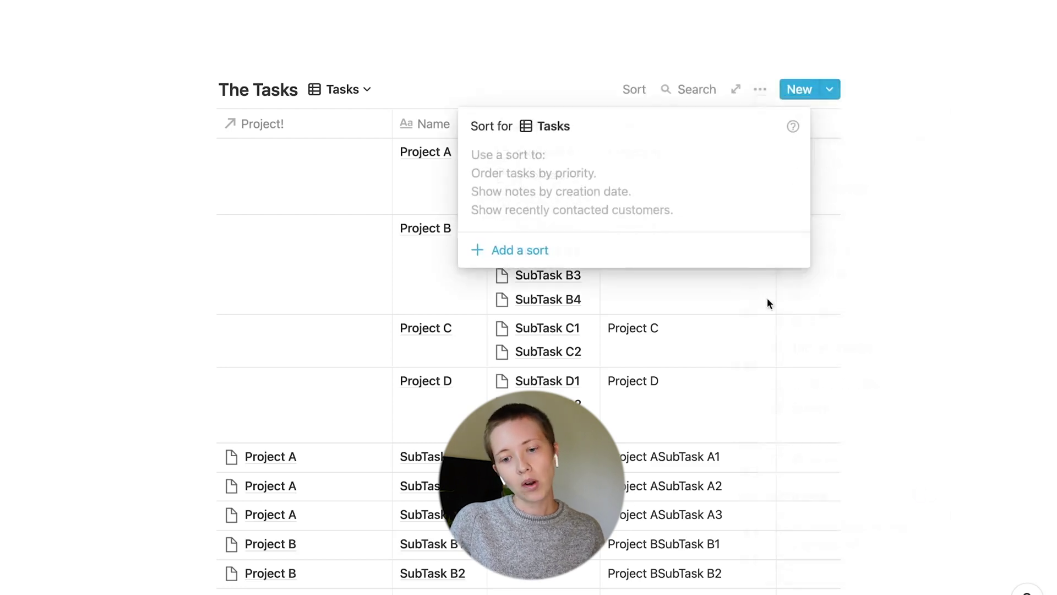
left_click(513, 250)
left_click(511, 165)
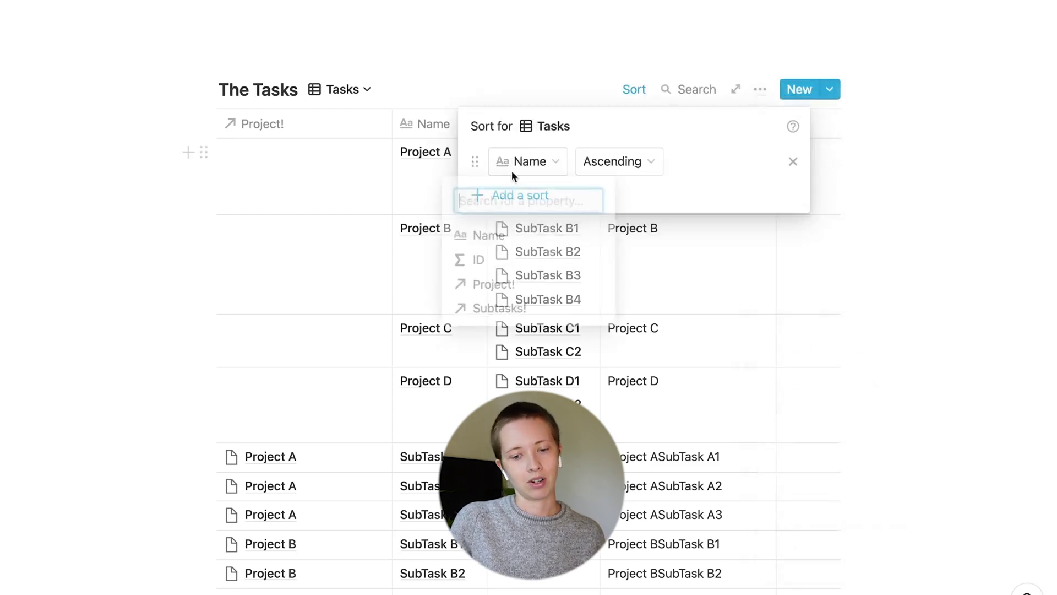
left_click(495, 261)
left_click(890, 279)
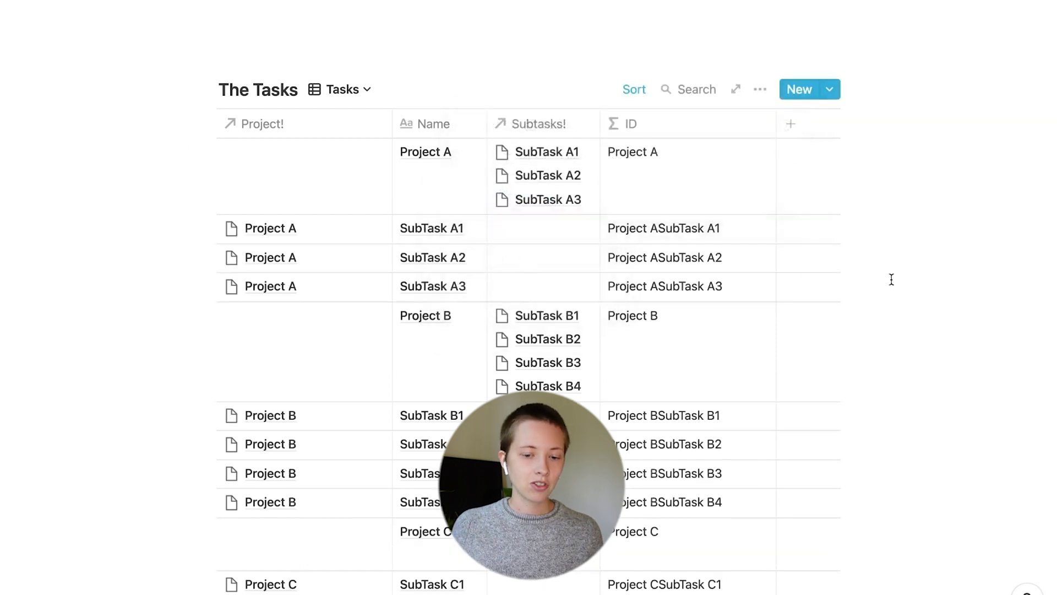
- Highlight the Project A group and following rows to check the sorted order
mouse_move(869, 174)
left_mouse_down()
mouse_move(137, 175)
mouse_move(125, 210)
mouse_move(488, 325)
mouse_move(467, 286)
left_mouse_up()
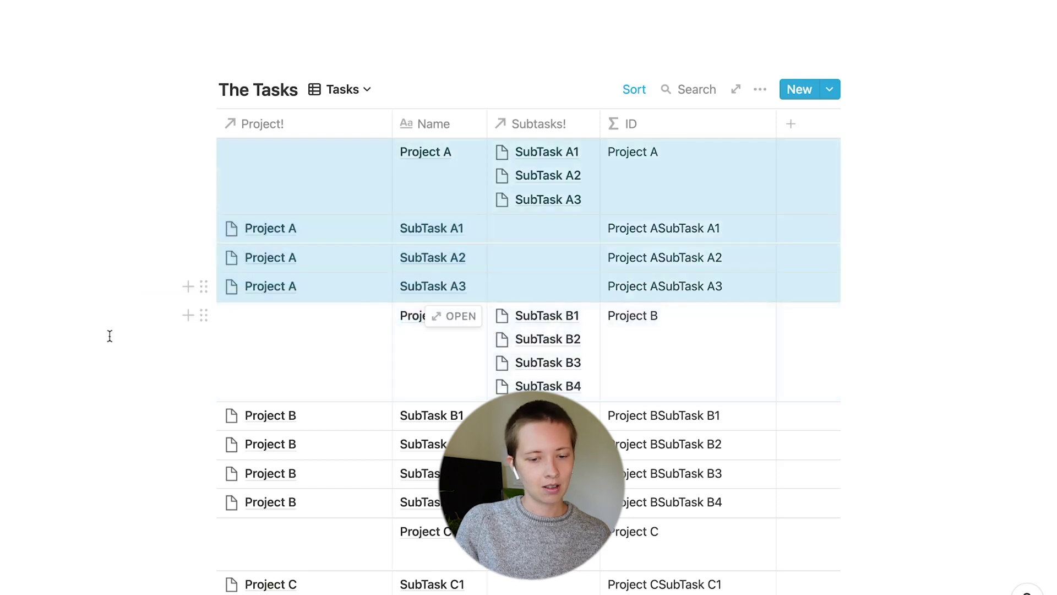
left_click_drag(110, 336, 441, 504)
scroll(441, 504, "down", 4)
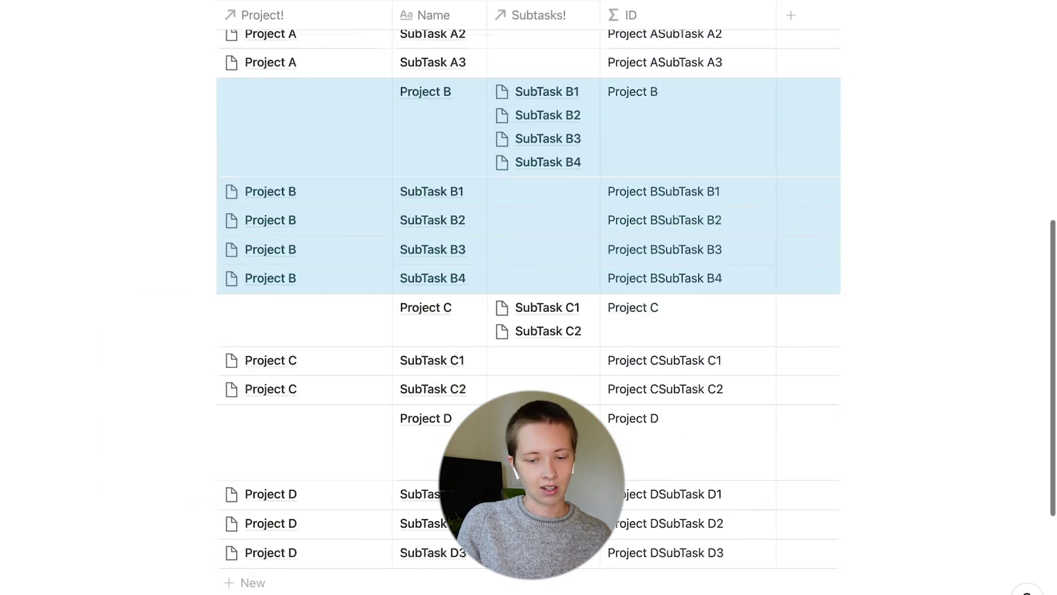
scroll(976, 273, "down", 2)
scroll(976, 273, "up", 5)
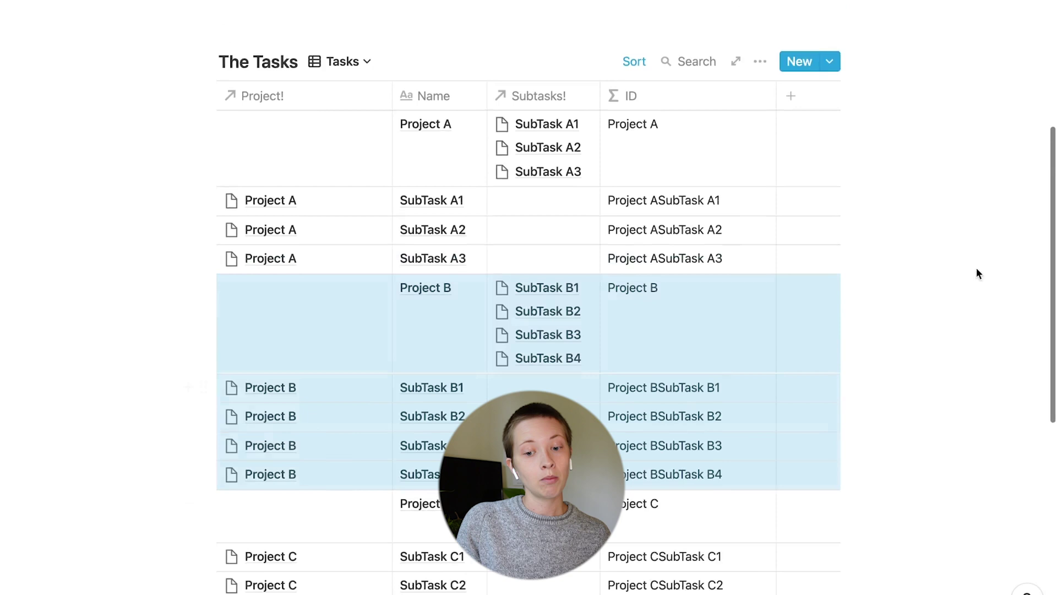
left_click(976, 271)
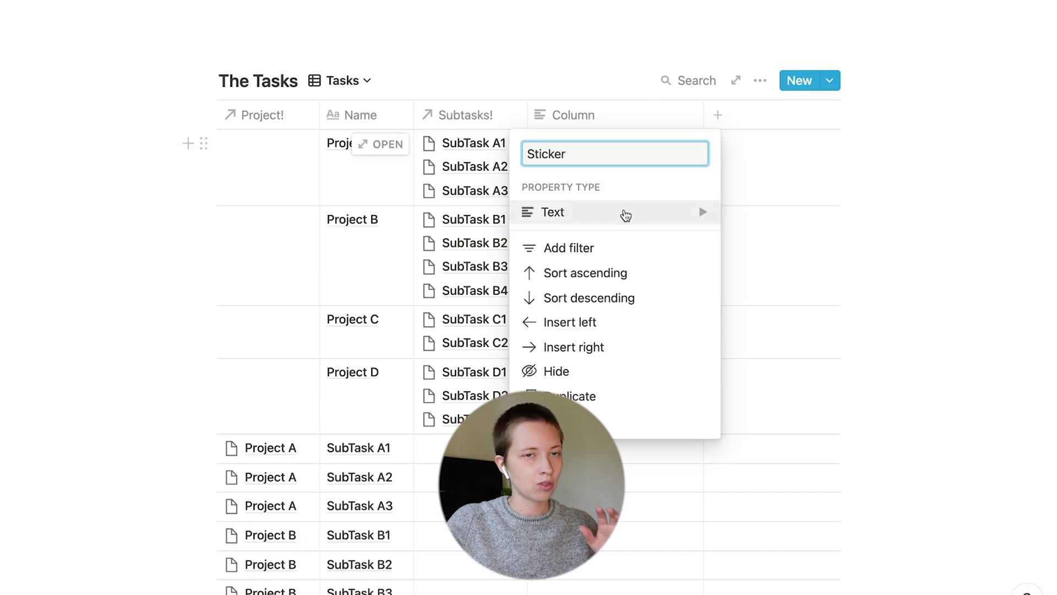
- Make Sticker a formula: if(not empty(prop("Project!")), "", "")
left_click(626, 213)
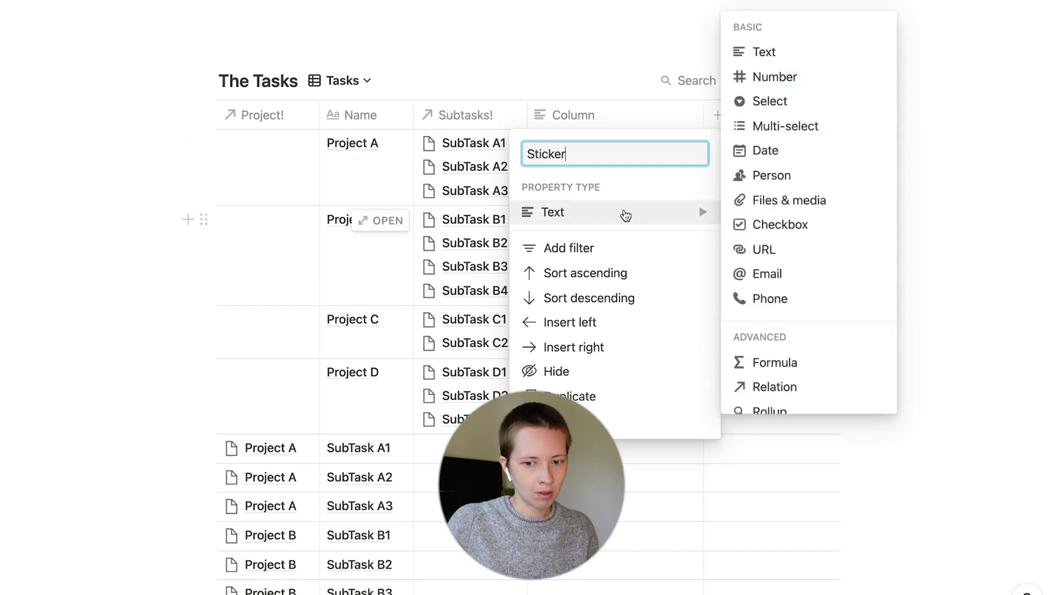
left_click(822, 369)
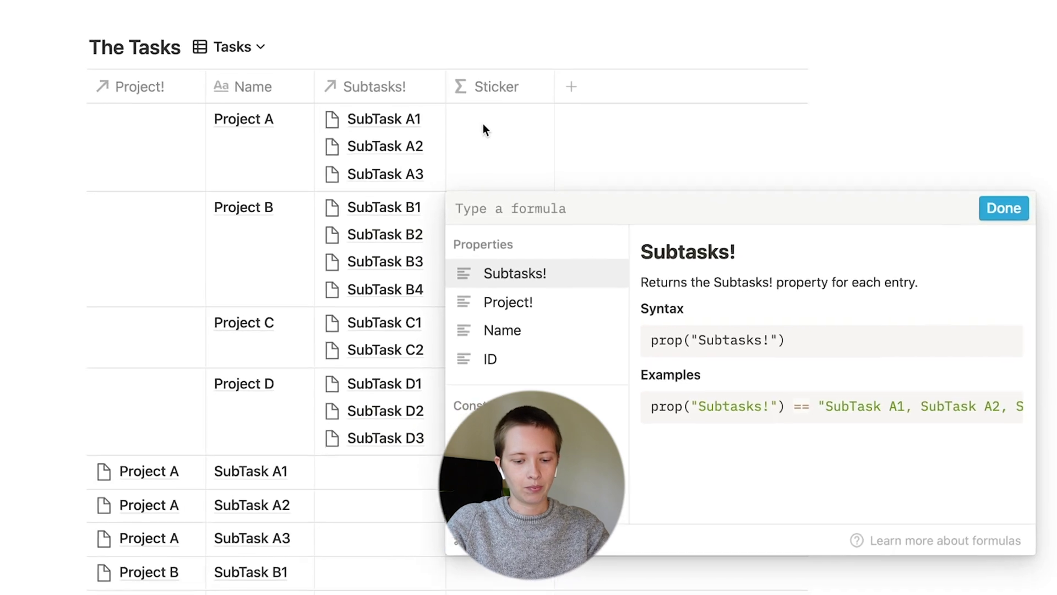
type("if(not ")
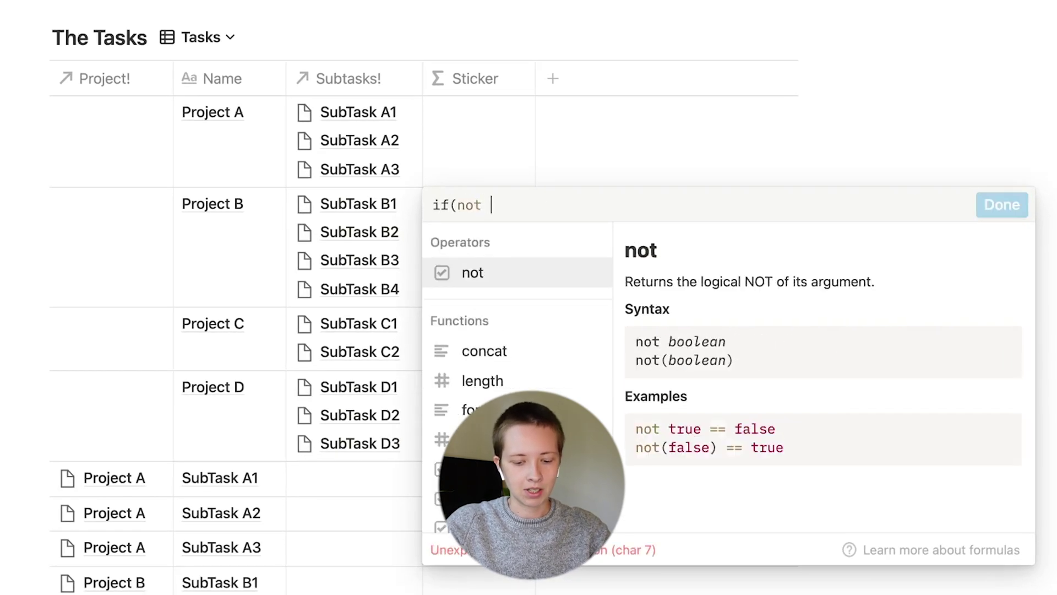
type("empty(")
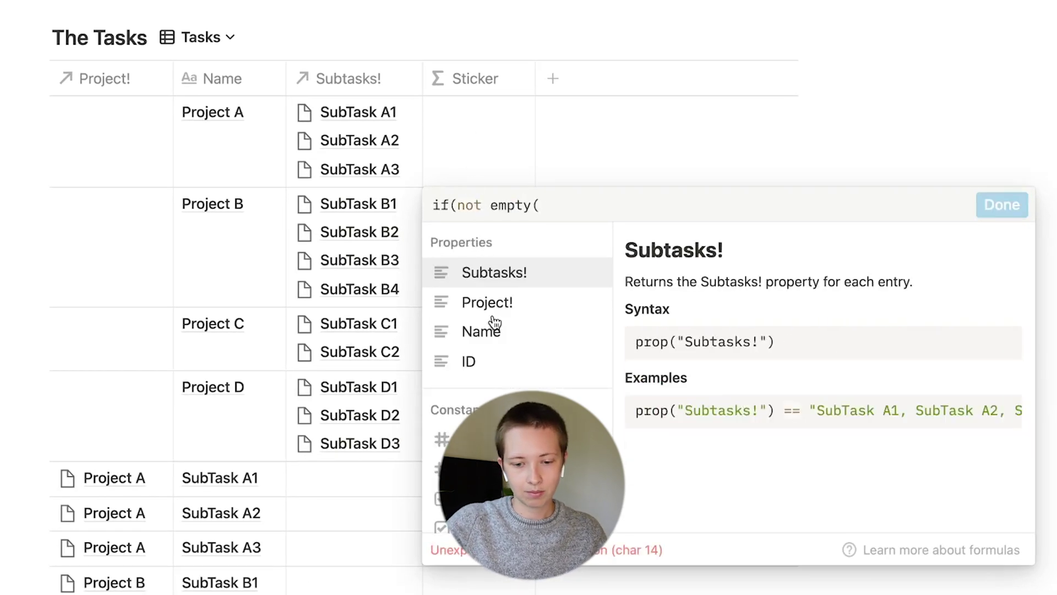
left_click(498, 306)
type("), ")
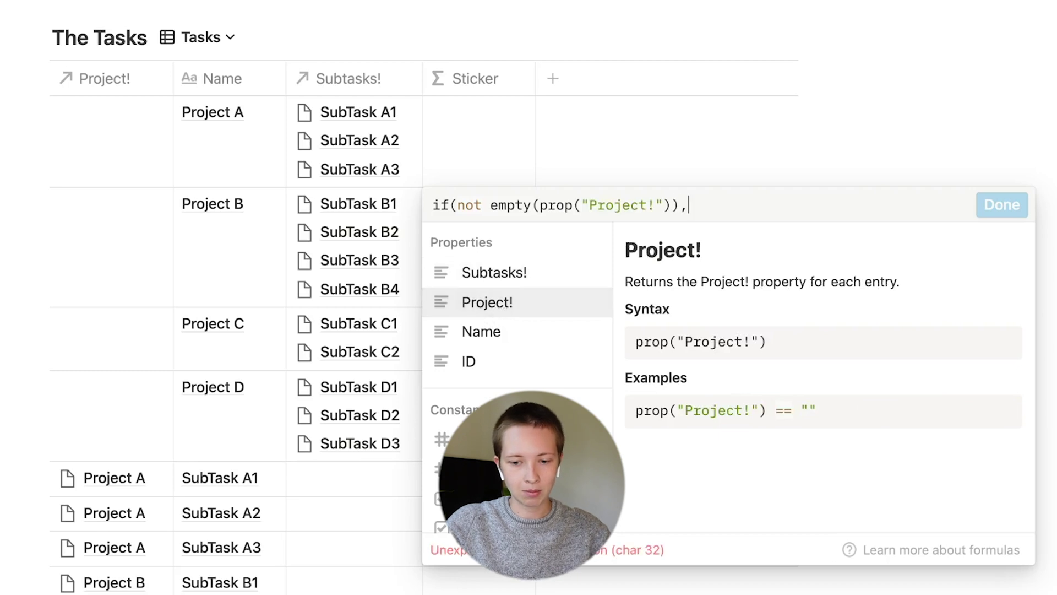
type("\"\"")
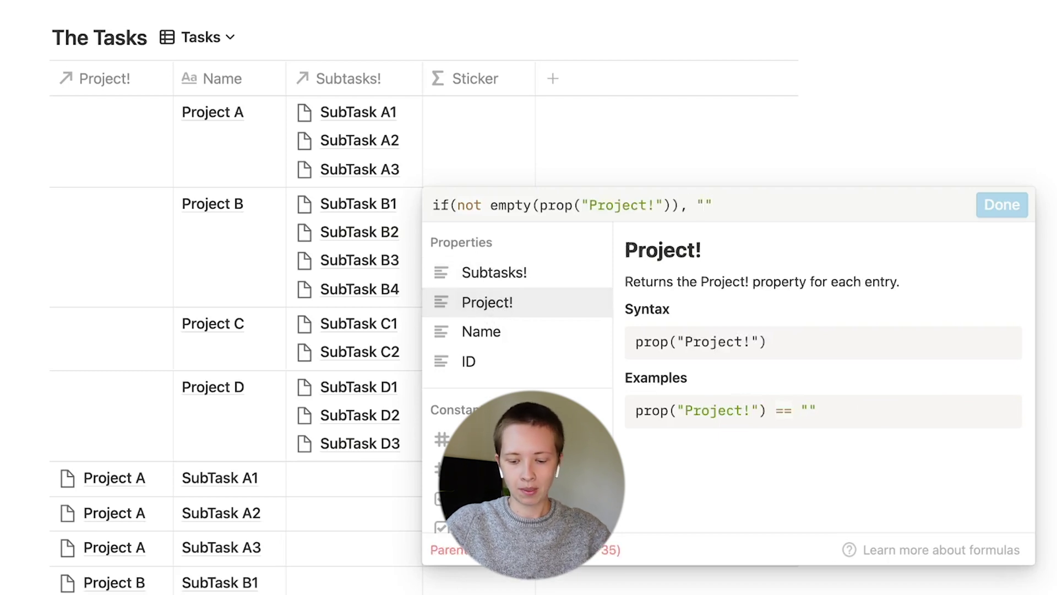
type(", ")
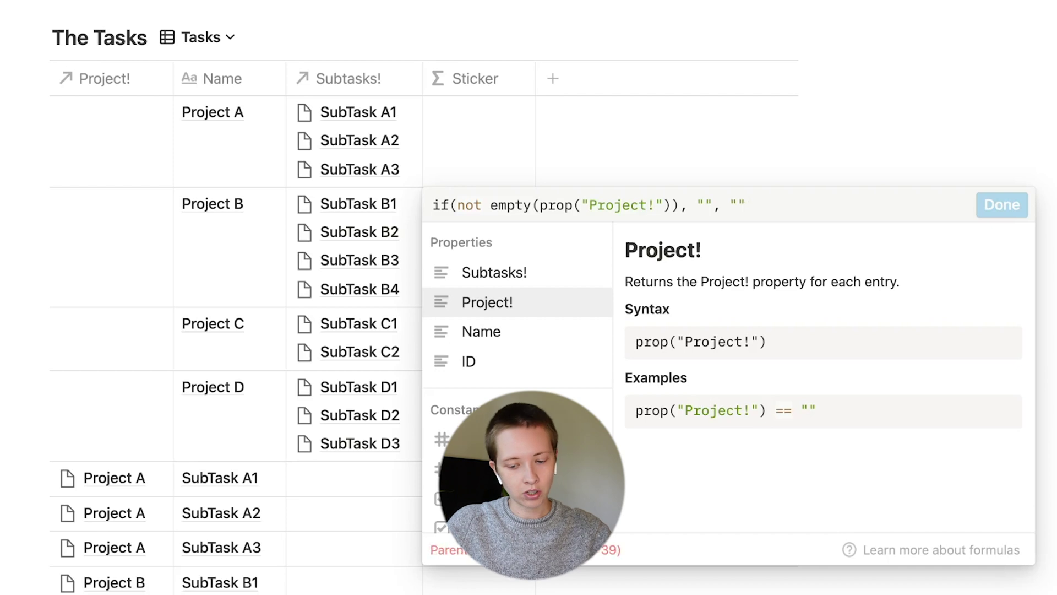
type("\"\")")
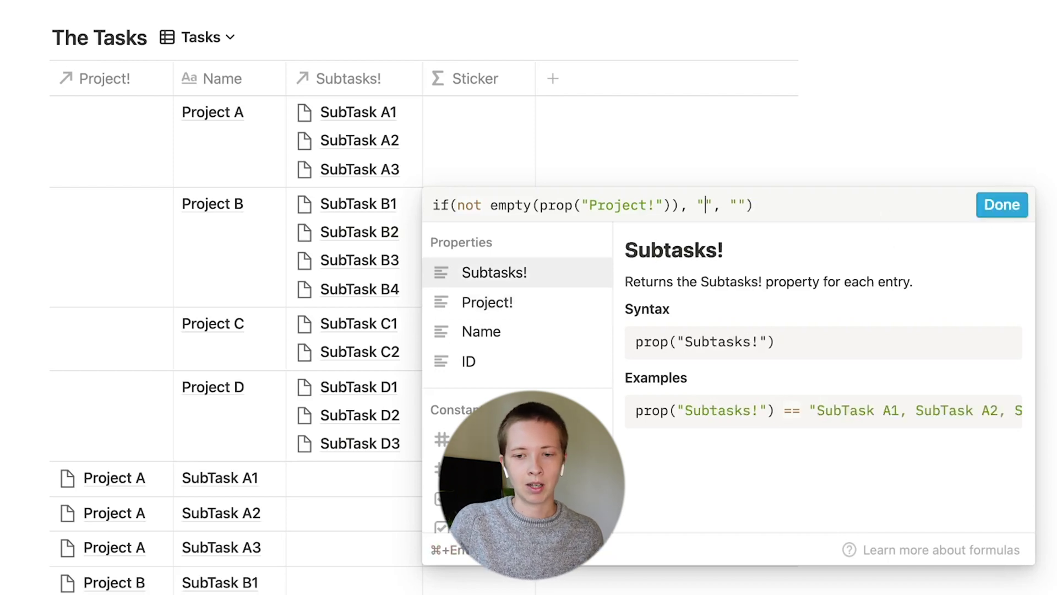
- Fill the strings with six light squares and six black squares, save, and drag Sticker left
key("ctrl+super+space")
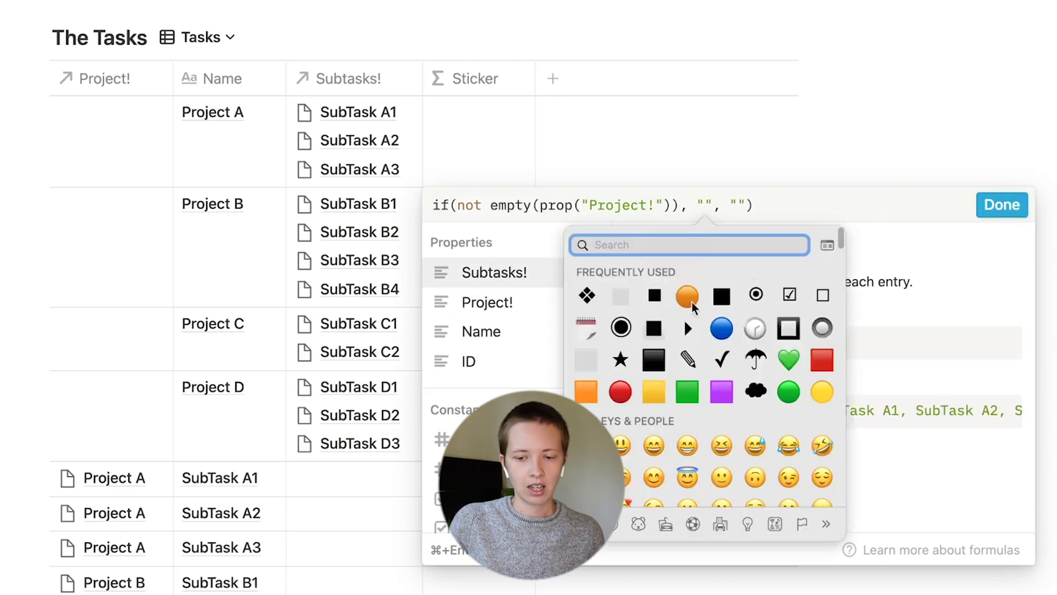
left_click(652, 300)
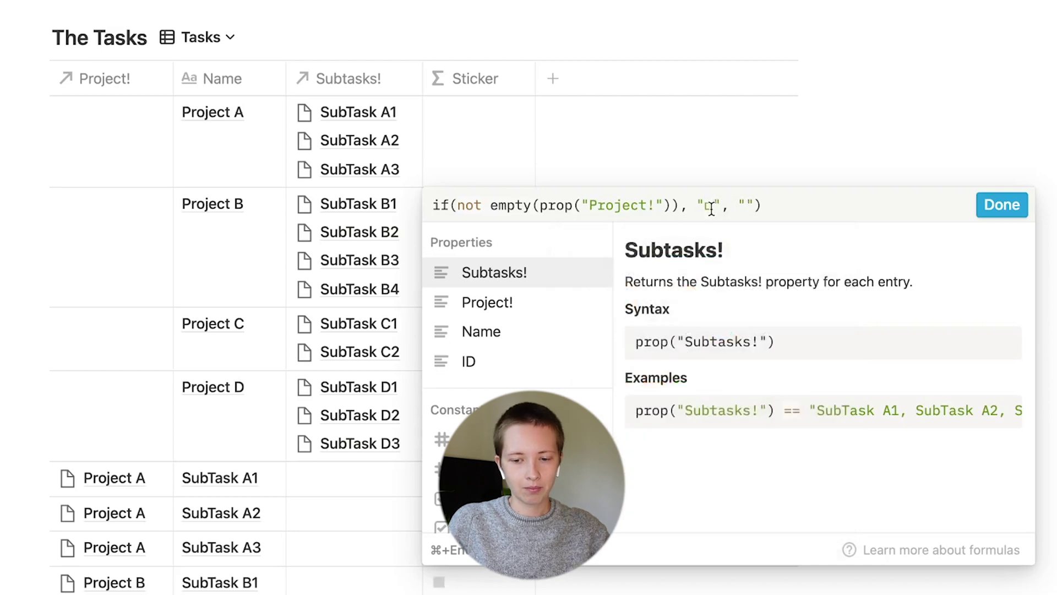
key("super+v")
key("super+v")
key("super+v")
key("super+v")
key("super+v")
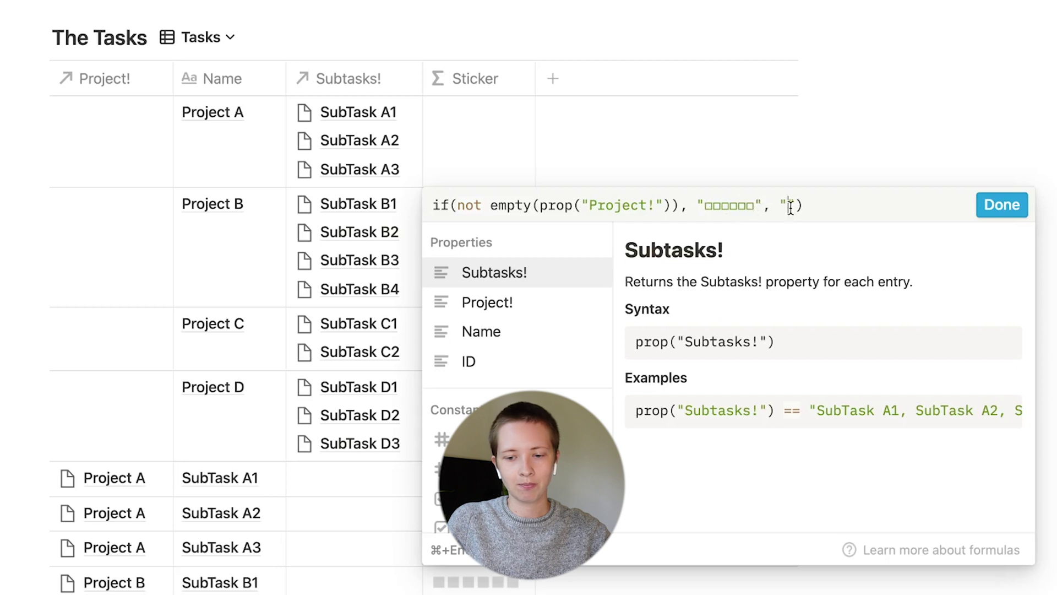
key("ctrl+super+space")
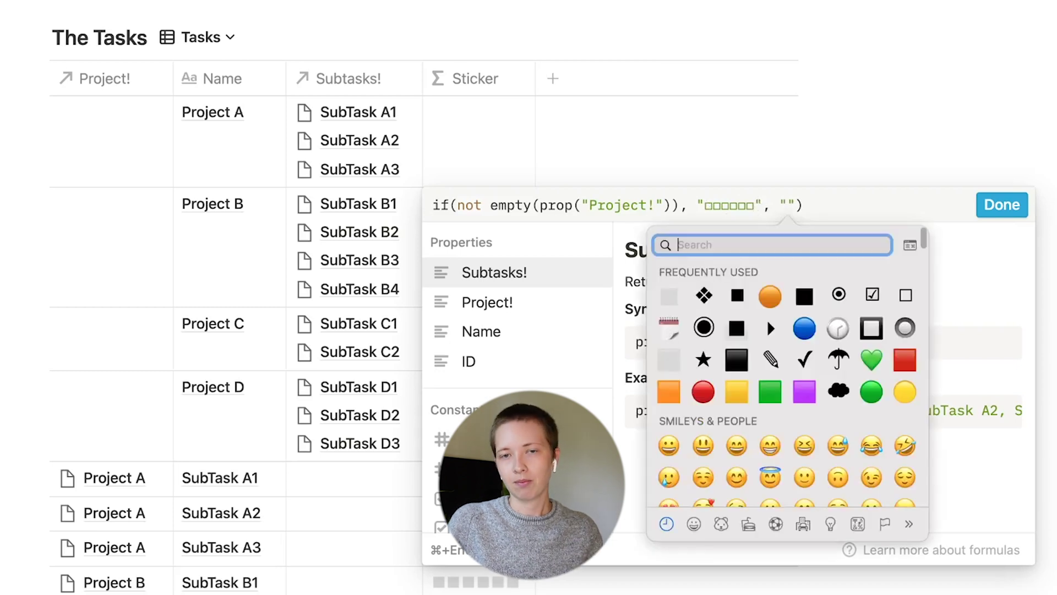
left_click(736, 297)
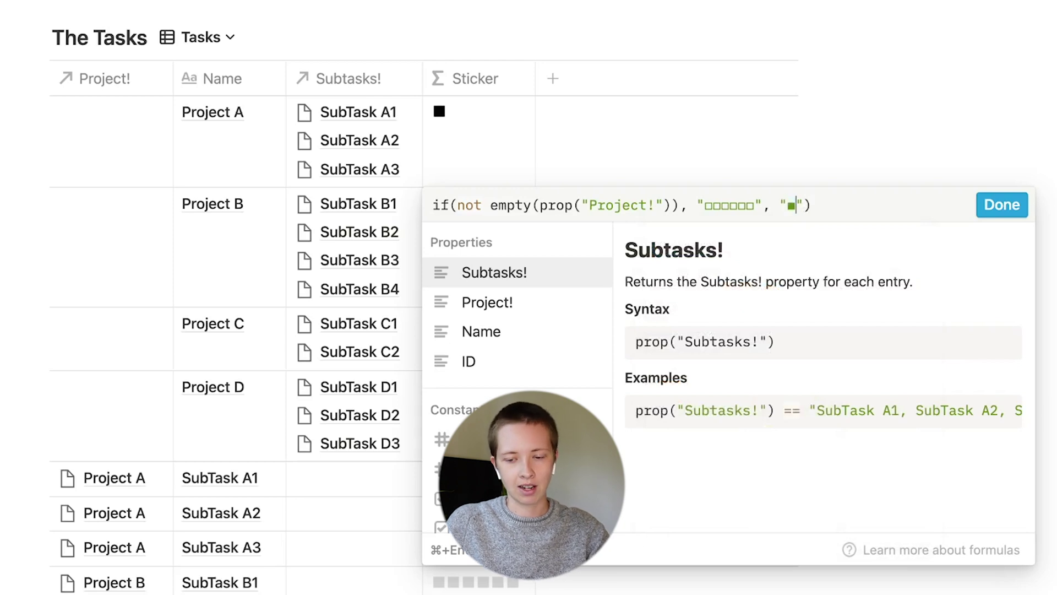
type("■")
key("super+v")
key("super+v")
key("super+v")
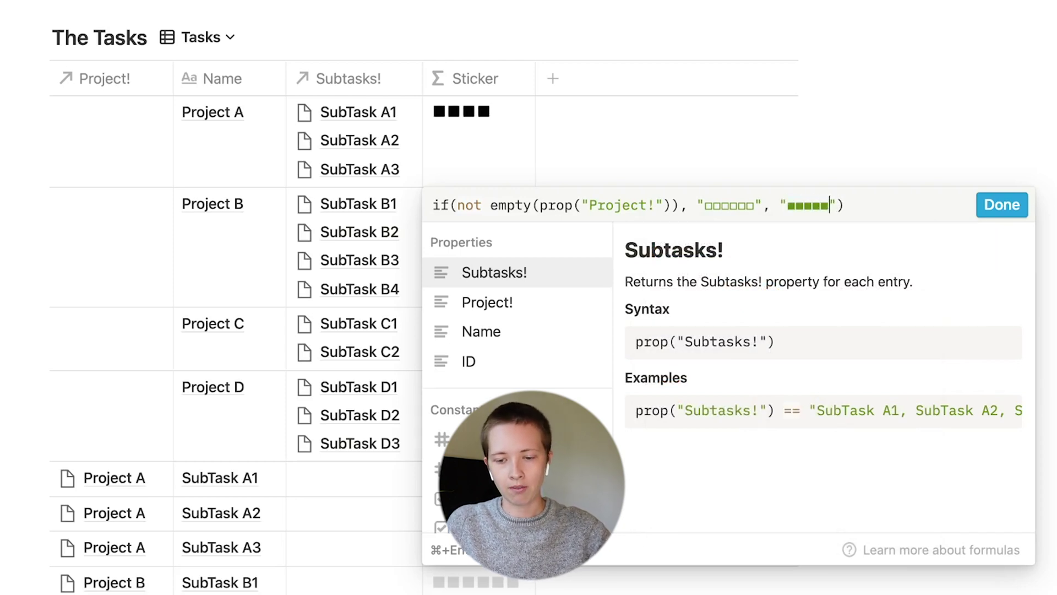
left_click(1002, 205)
left_click_drag(469, 113, 250, 123)
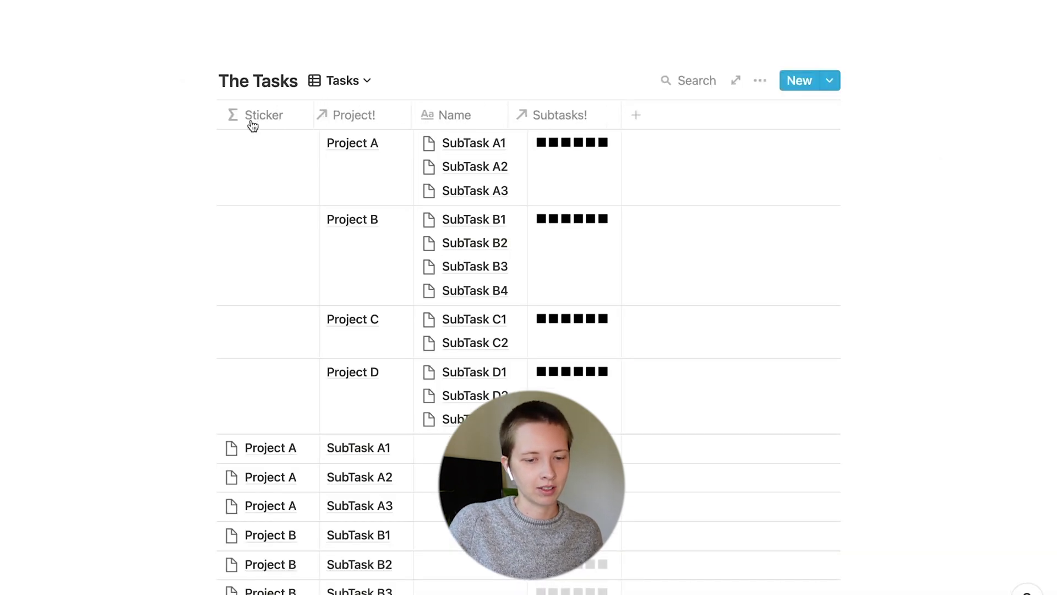
- Hide the Project! and Subtasks! columns and start adding a new column
scroll(365, 121, "down", 2)
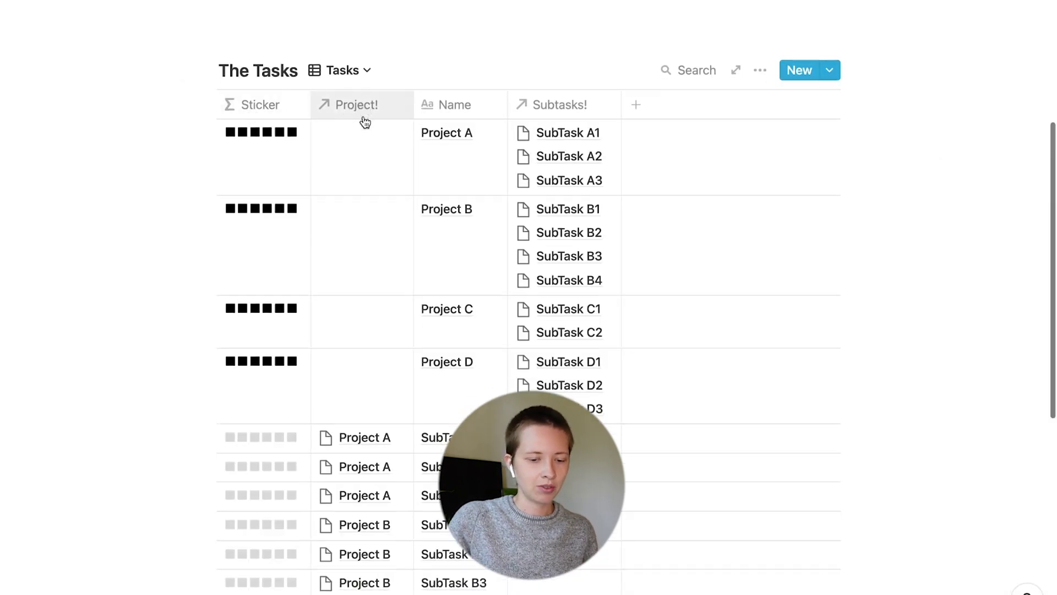
left_click(356, 55)
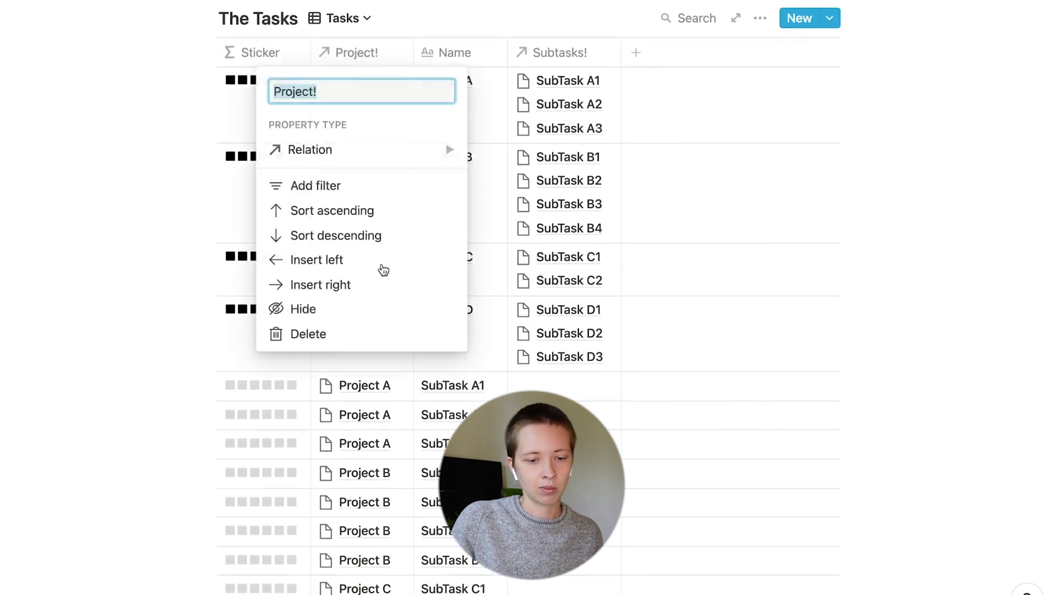
left_click(368, 310)
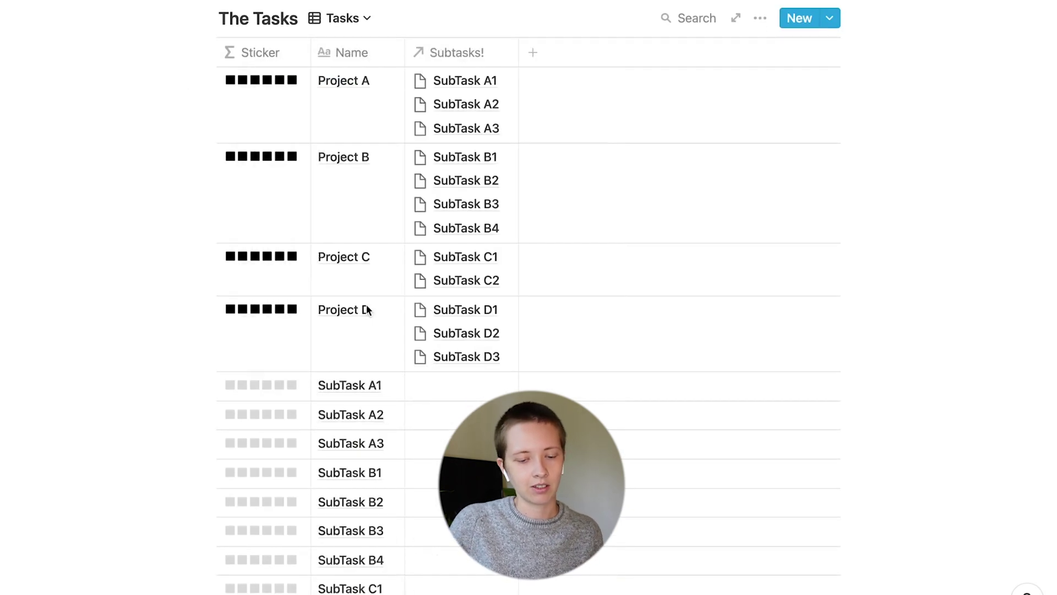
left_click(456, 50)
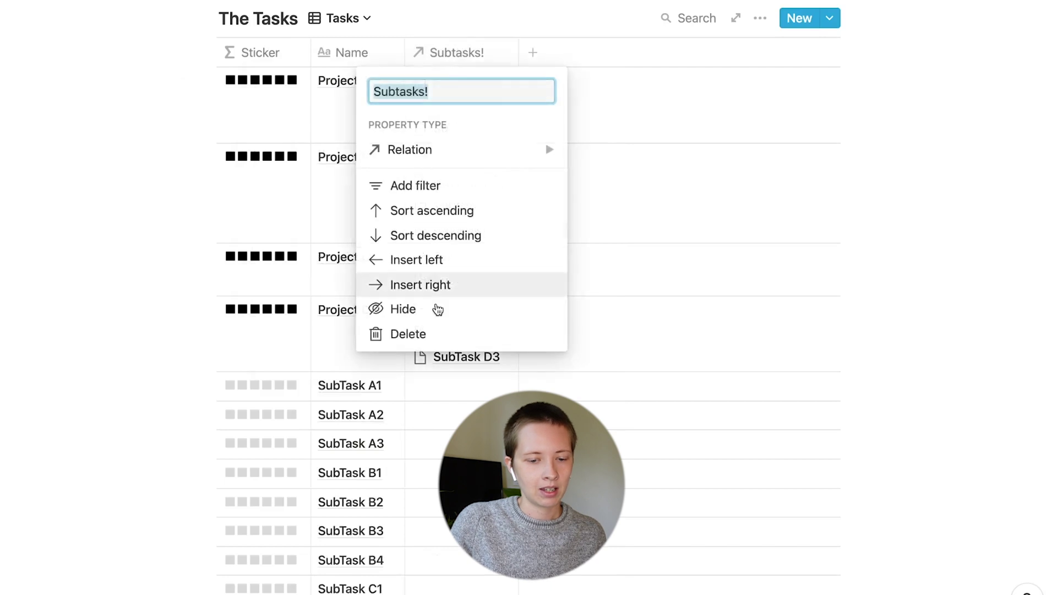
left_click(438, 309)
scroll(440, 91, "up", 1)
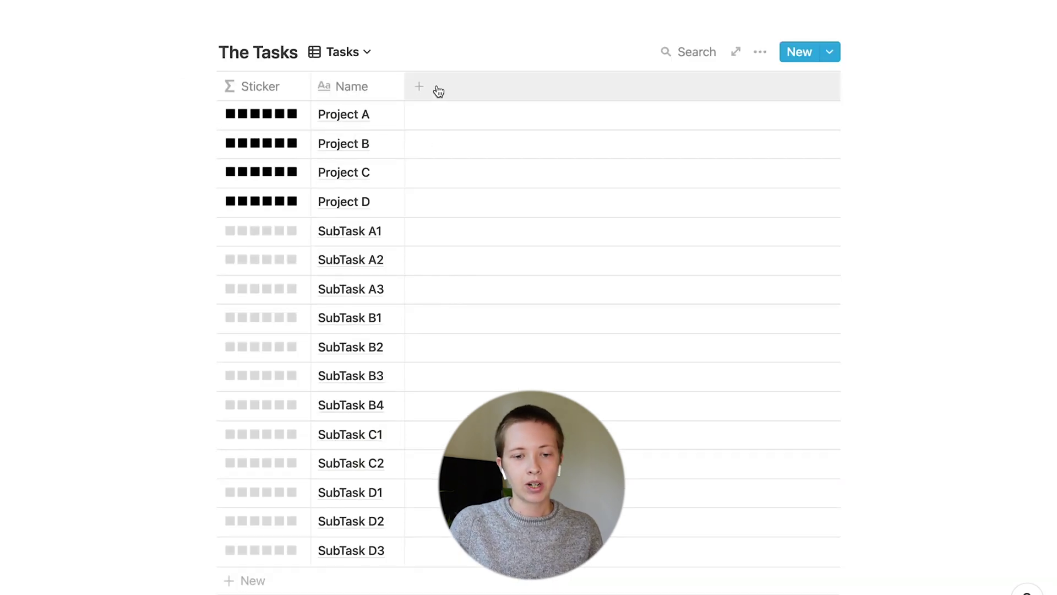
left_click(438, 91)
- Make the Deadline property a Date type and narrow its column
type("Deadline")
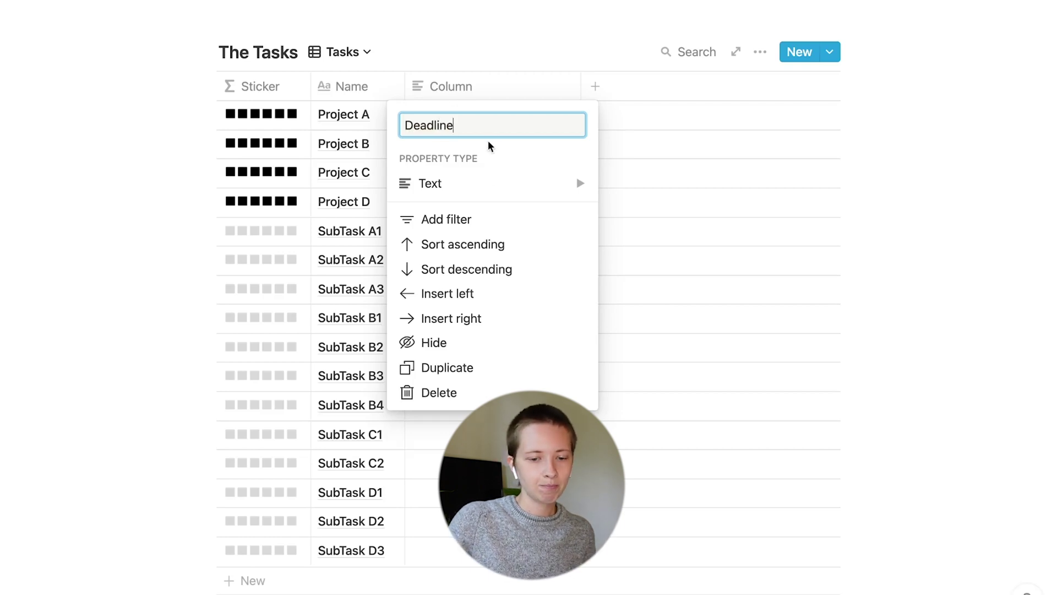
mouse_move(484, 183)
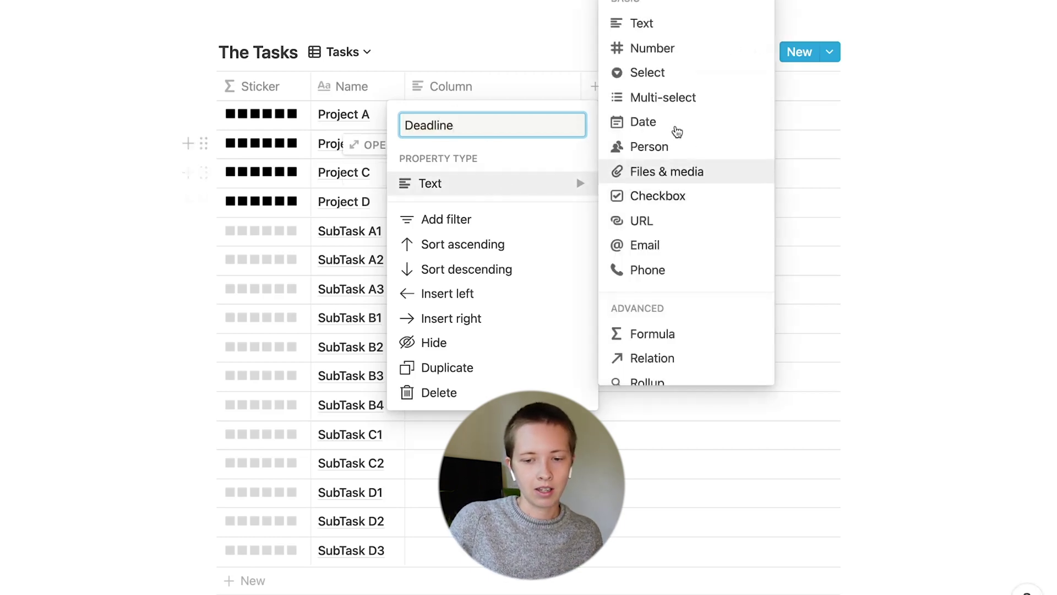
left_click(676, 126)
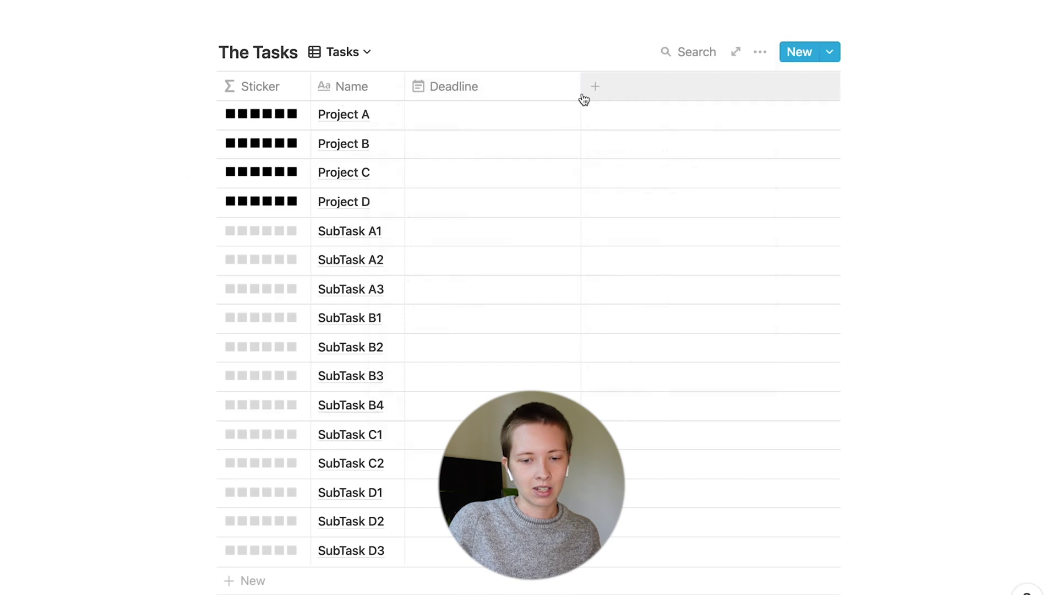
left_click_drag(583, 99, 482, 97)
- Add a Priority select property with High, Medium and Low options, giving Project A High
left_click(533, 91)
type("Pr")
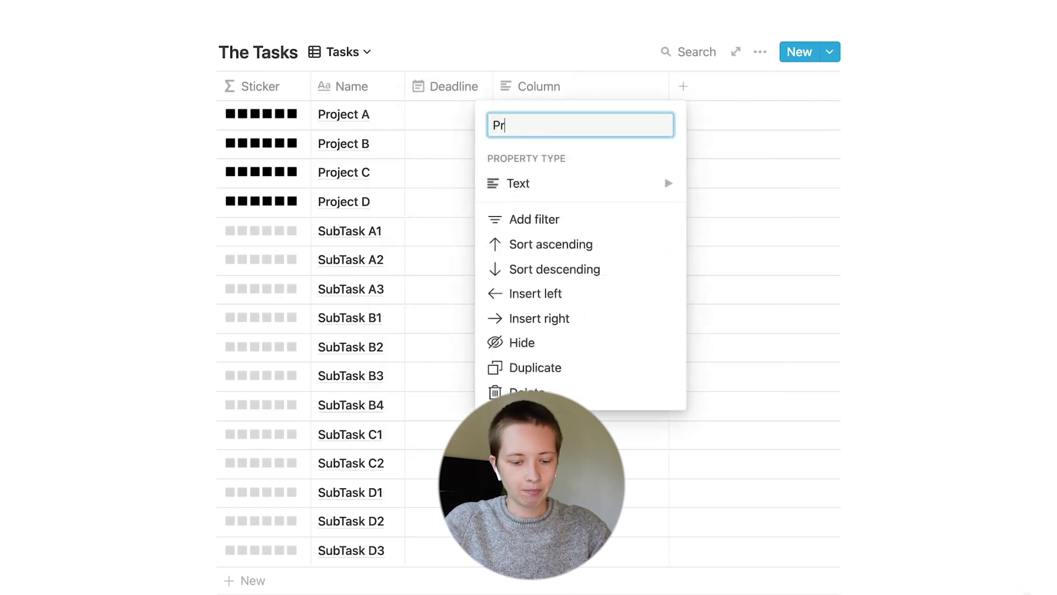
type("iority")
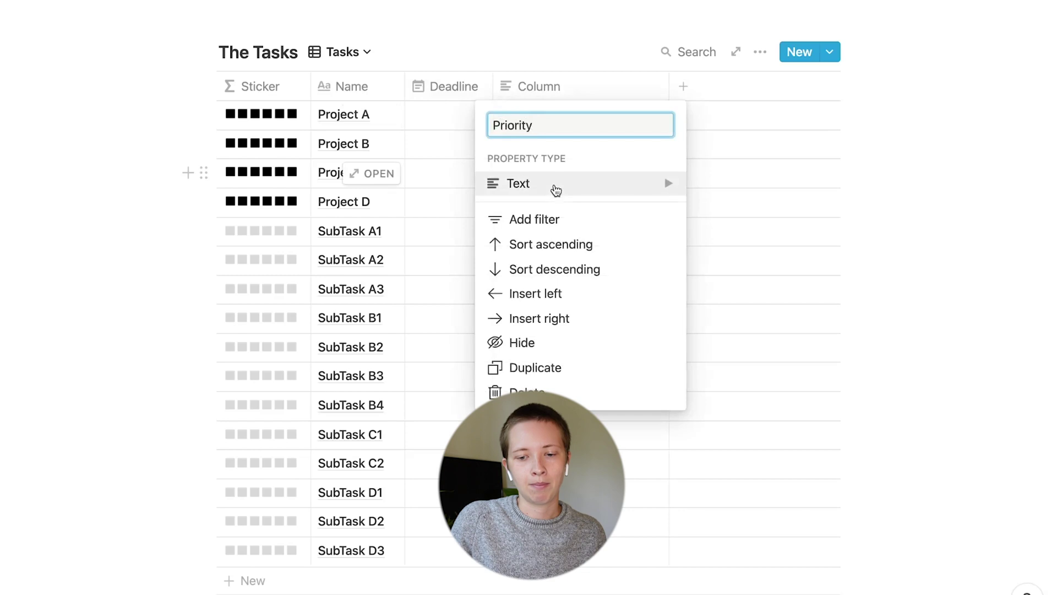
mouse_move(667, 190)
left_click(706, 72)
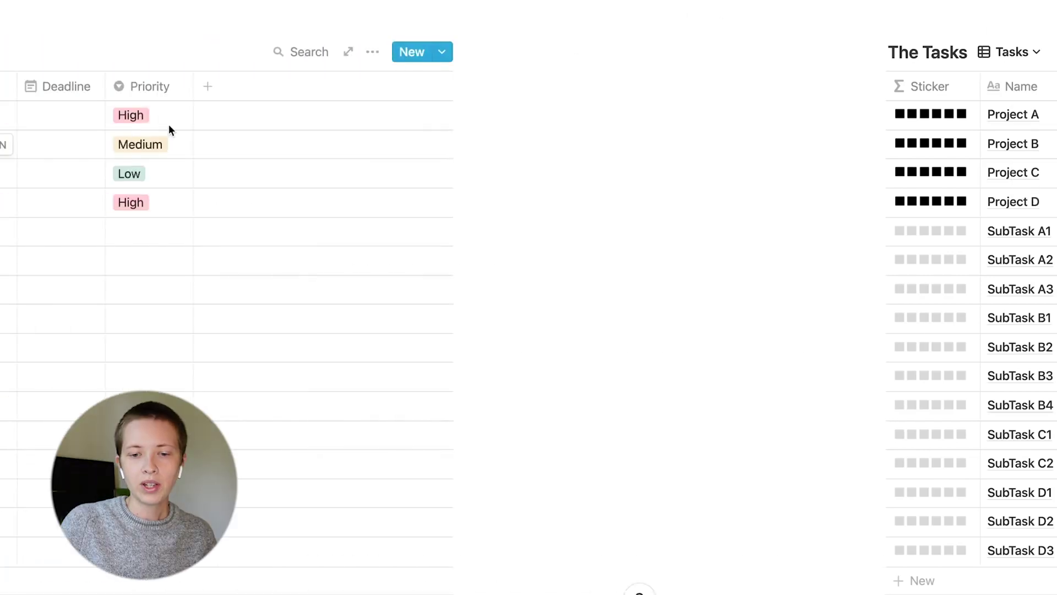
left_click(169, 124)
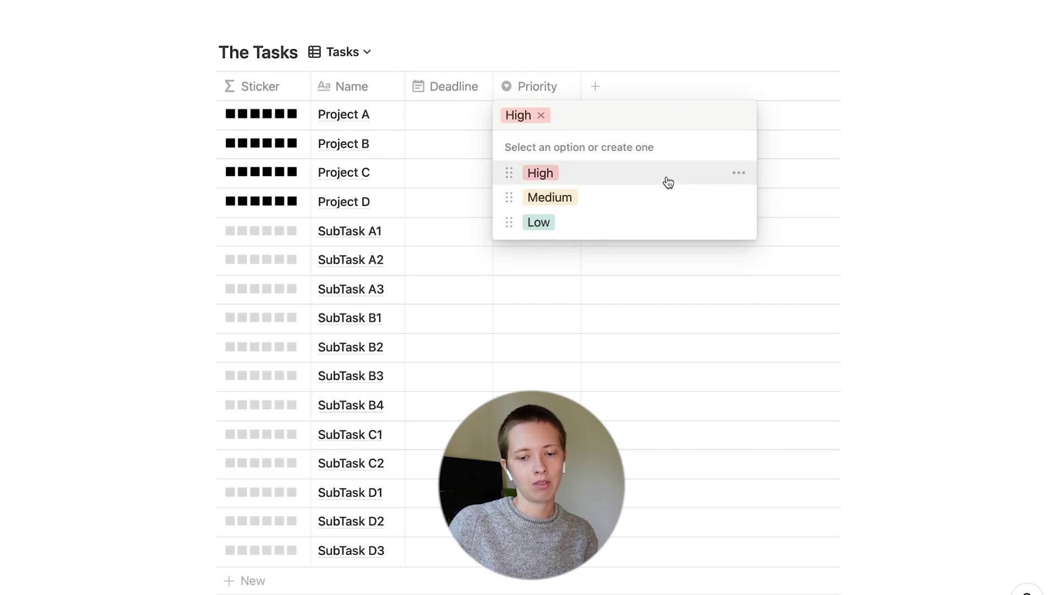
- Edit the High tag name and pad Medium with a single trailing underscore
left_click(739, 173)
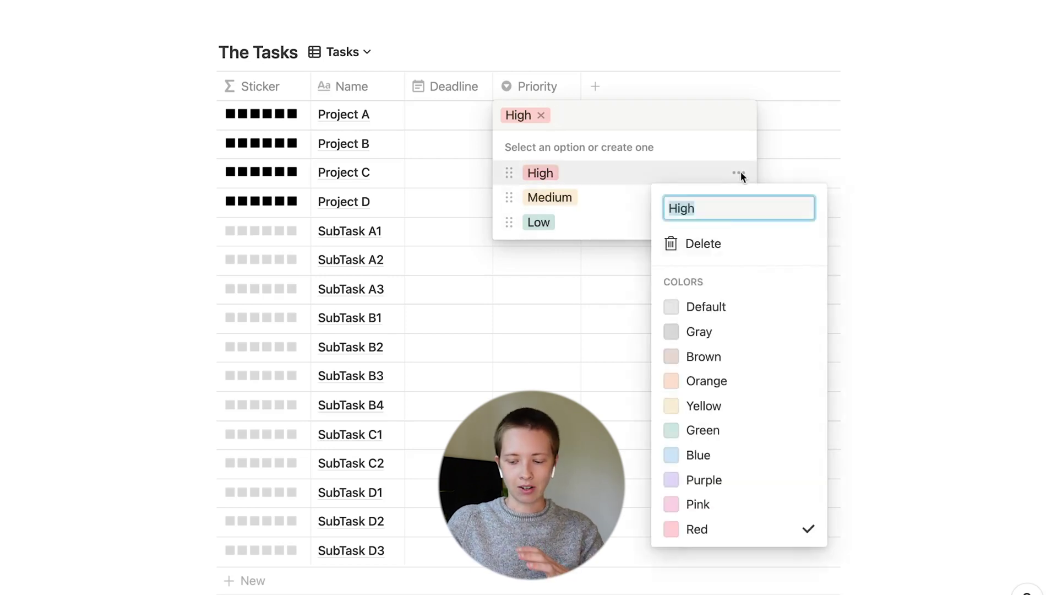
key("Right")
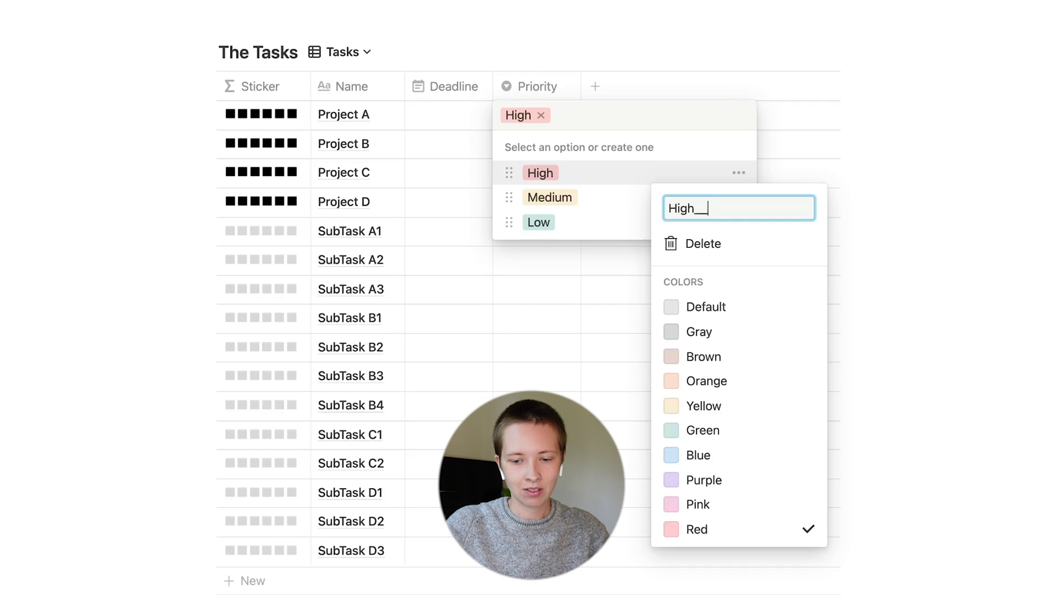
key("Return")
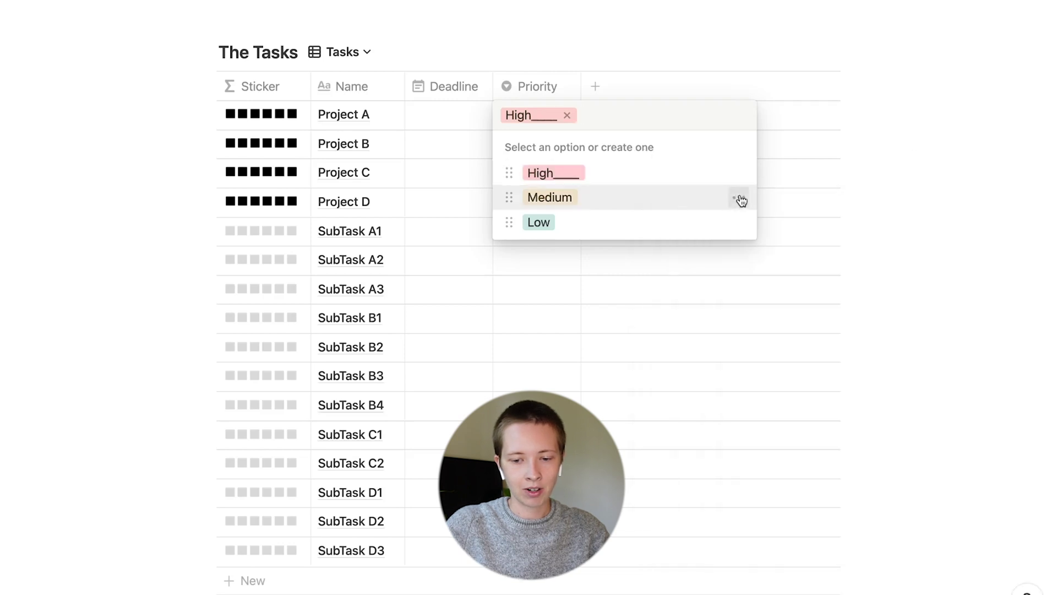
left_click(739, 197)
key("Right")
type("__")
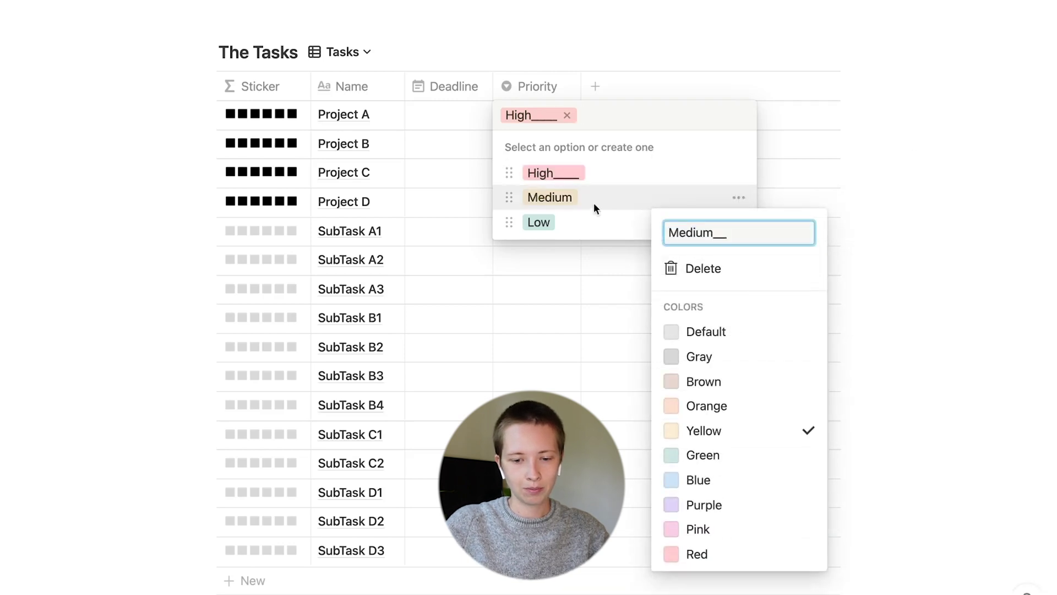
key("Return")
left_click(739, 199)
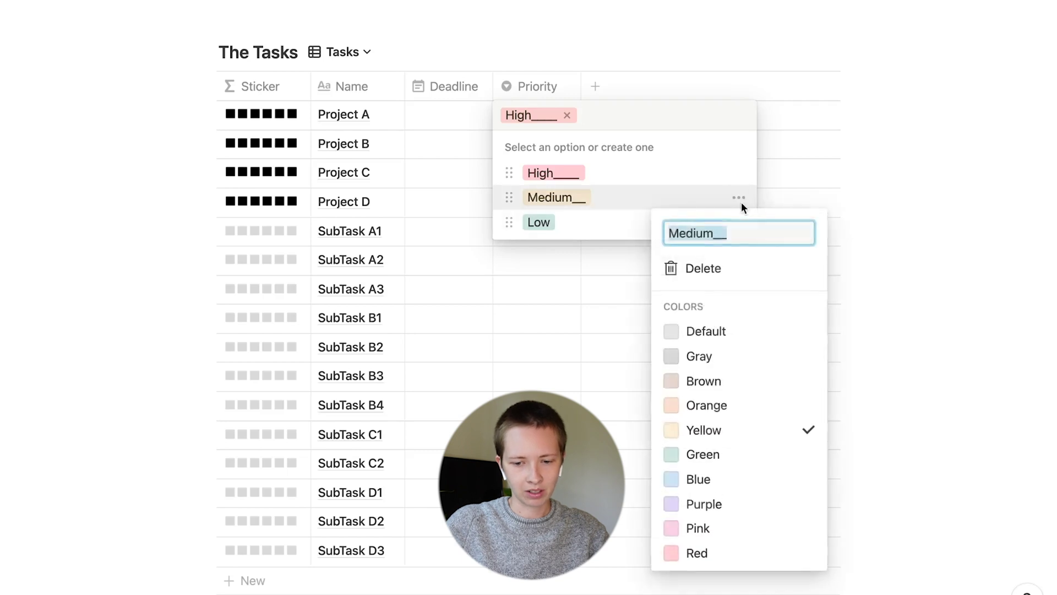
key("Right")
key("BackSpace")
key("Return")
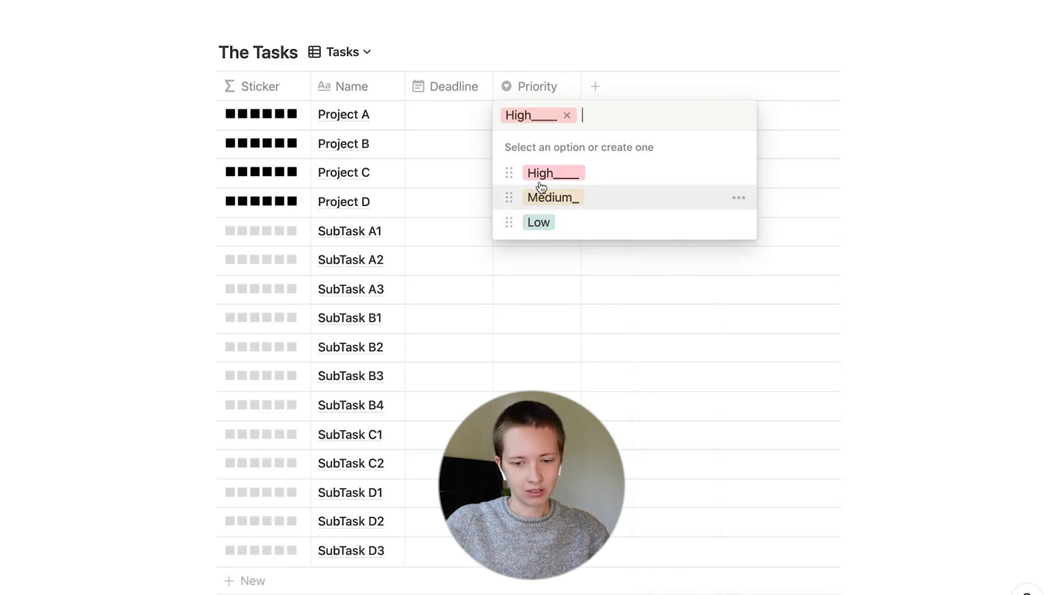
- Pad the Low tag with five trailing underscores
left_click(738, 224)
key("Right")
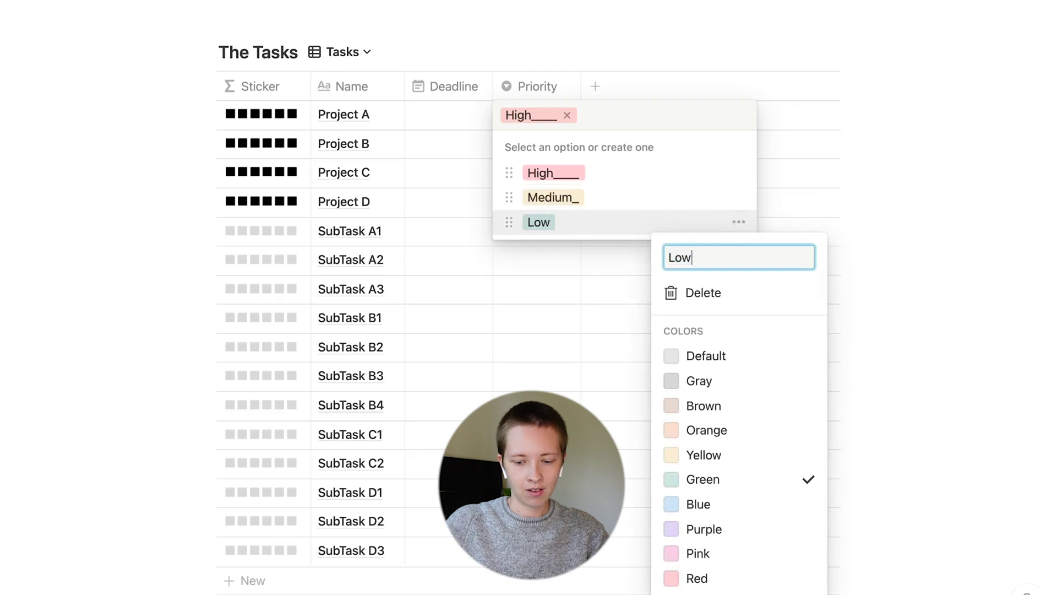
type("_")
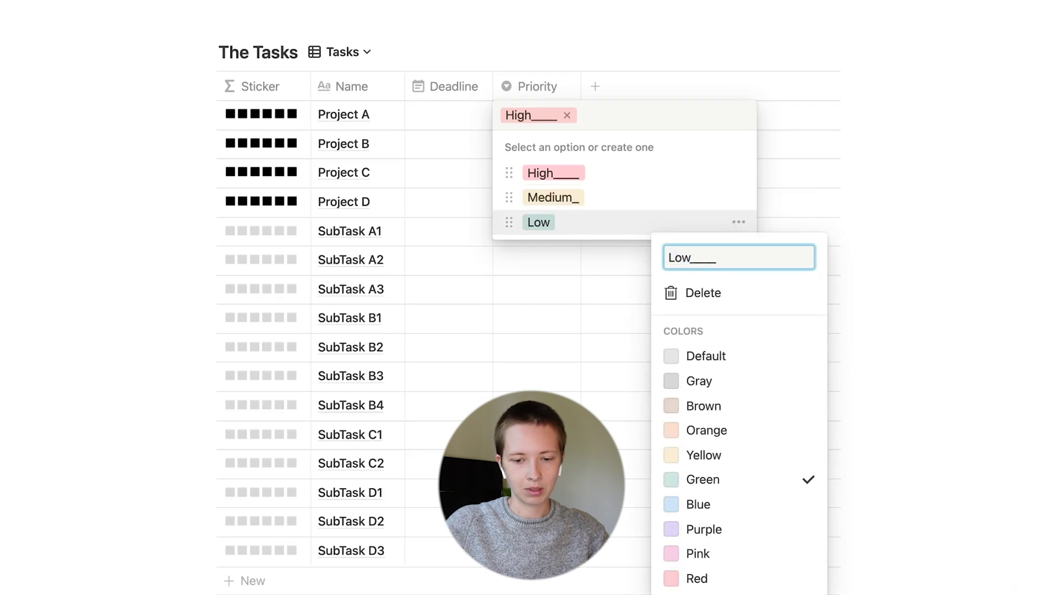
type("____")
key("Return")
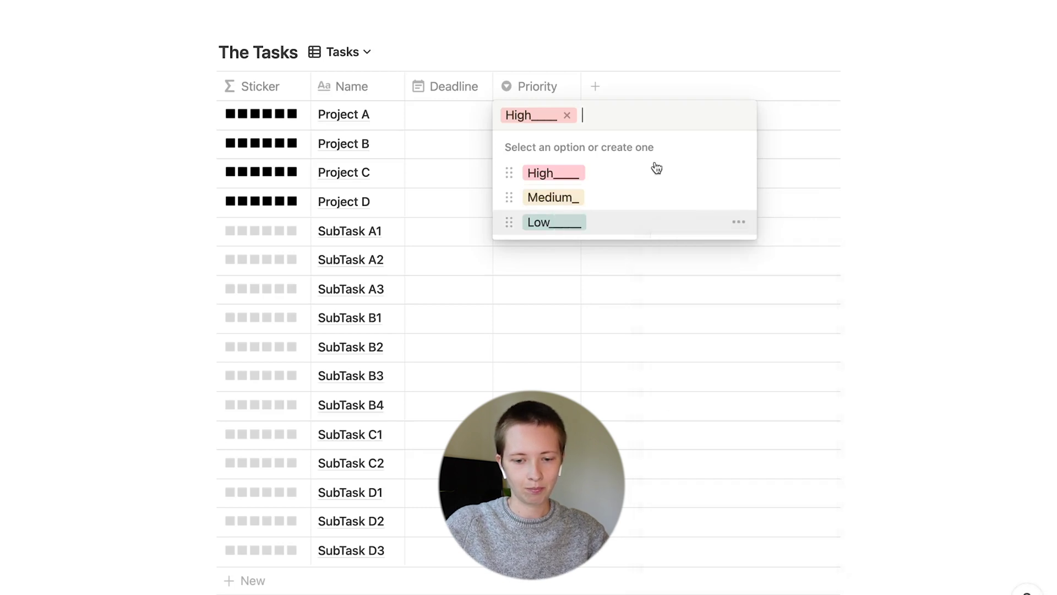
left_click(844, 223)
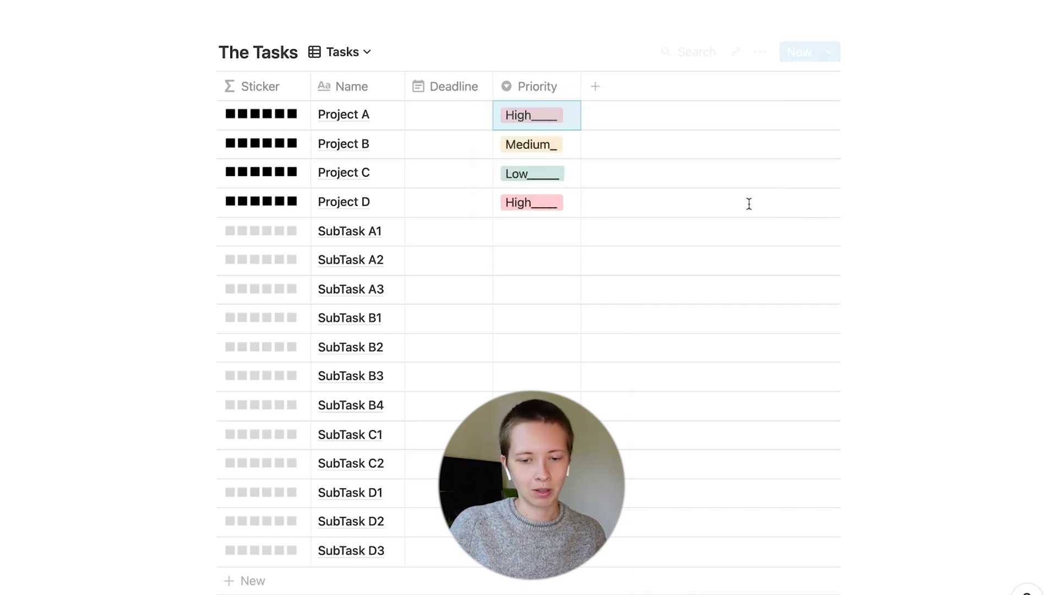
- Add one more underscore to High and Low so all three tags match in width
left_click(533, 117)
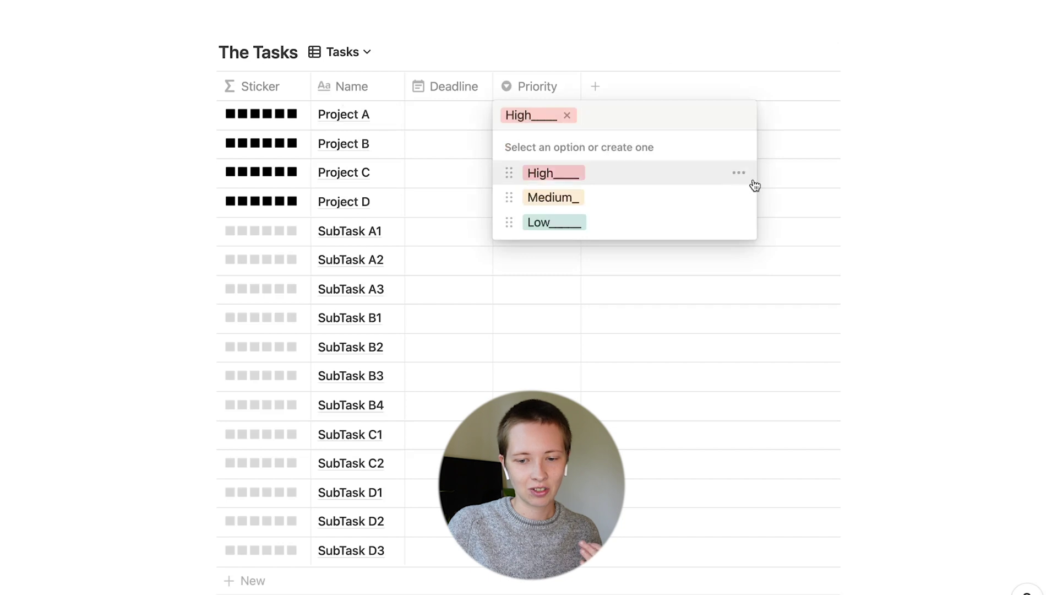
left_click(739, 173)
key("Right")
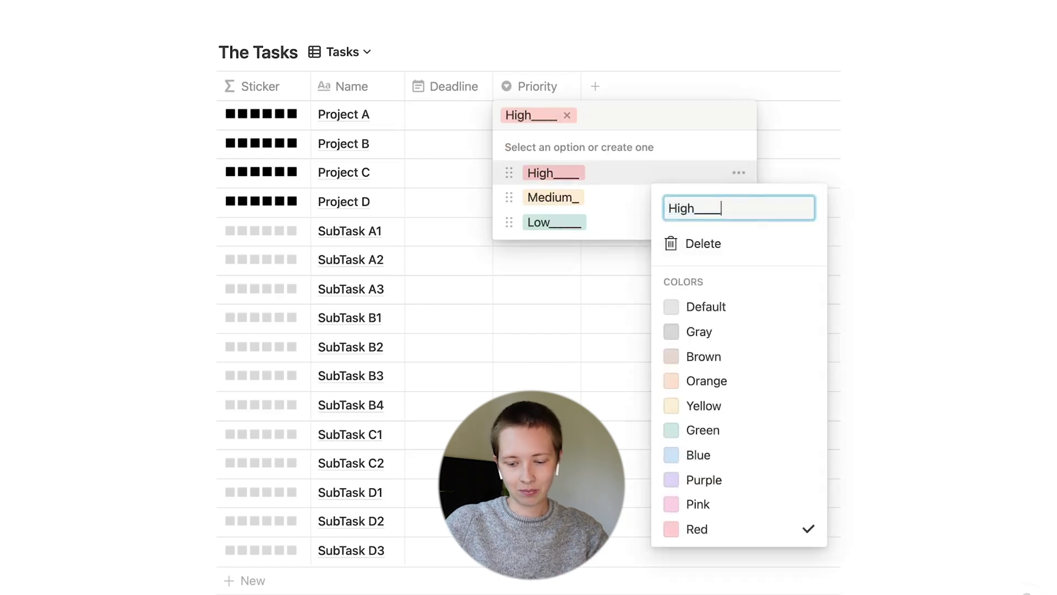
type("_")
key("Return")
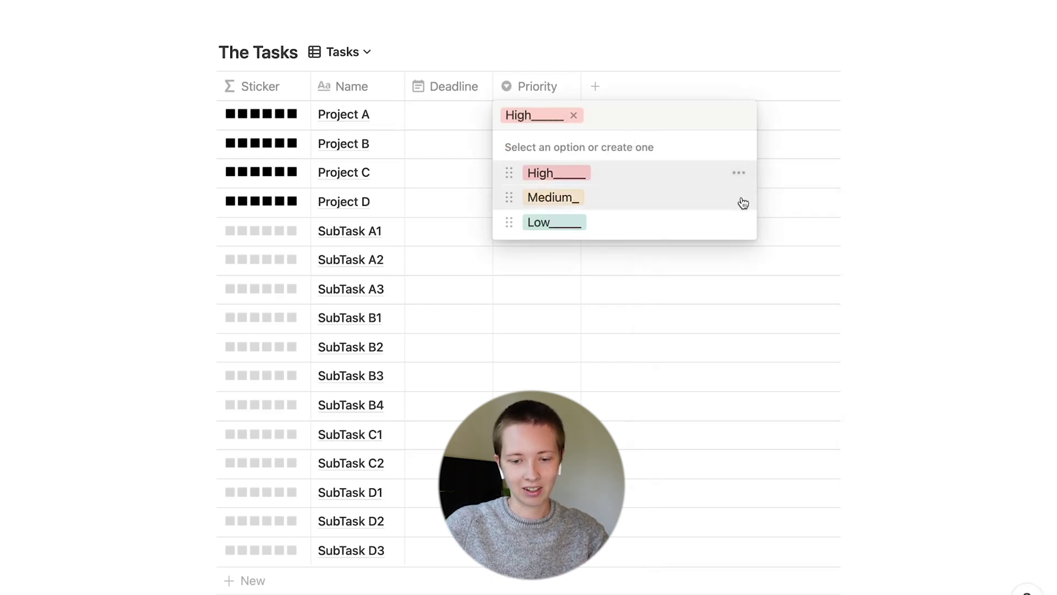
left_click(738, 197)
left_click(742, 235)
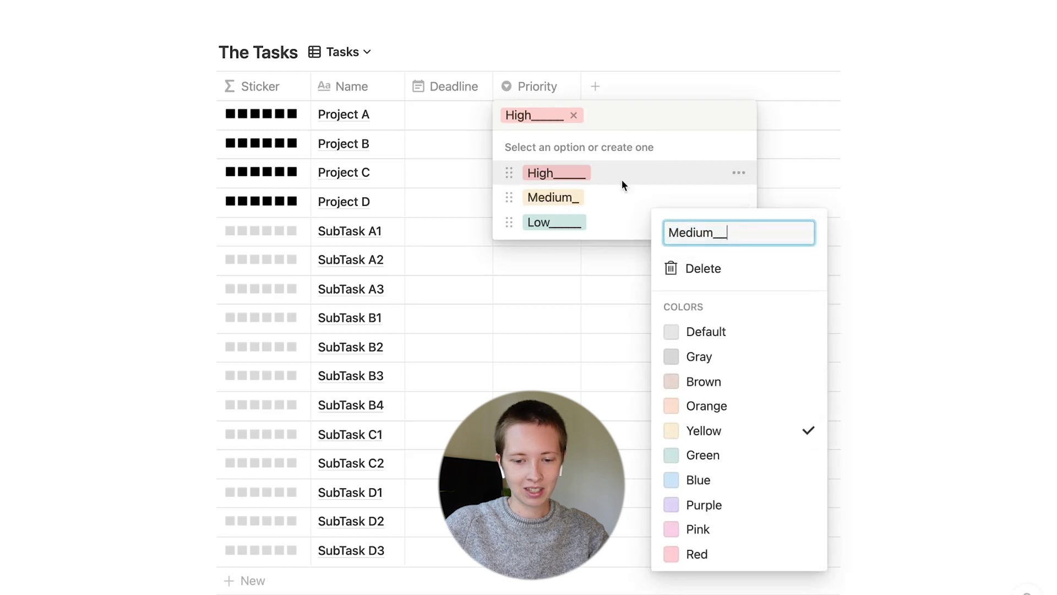
key("Return")
left_click(739, 222)
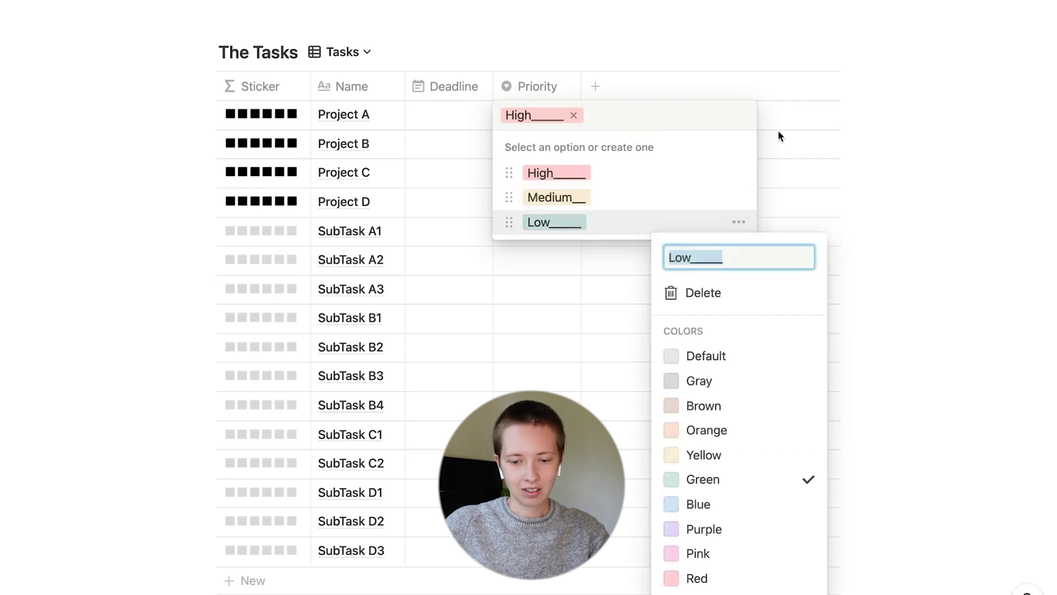
key("Right")
type("_")
left_click(831, 113)
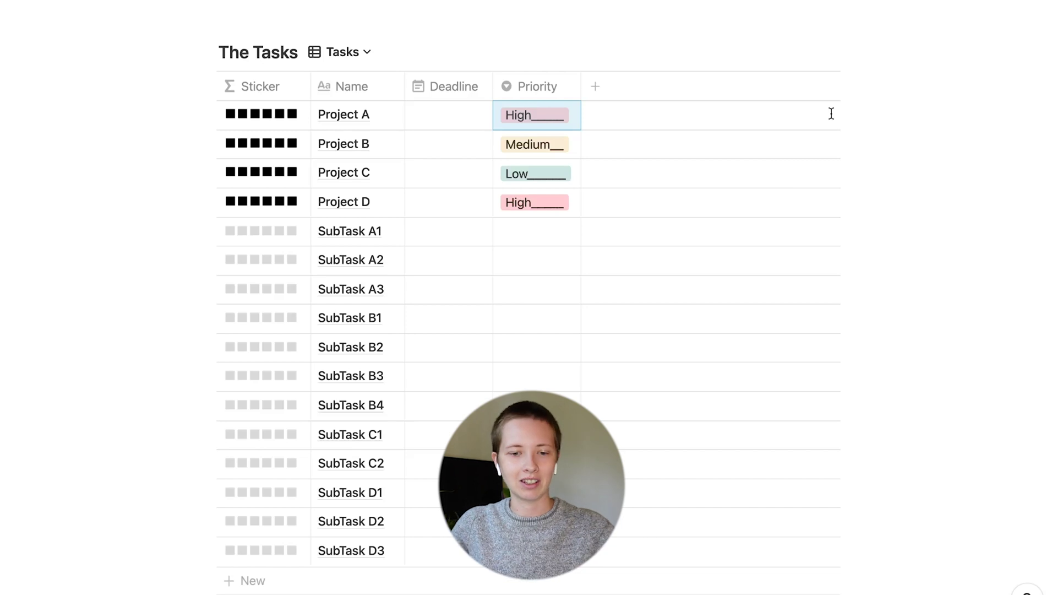
key("Return")
key("Escape")
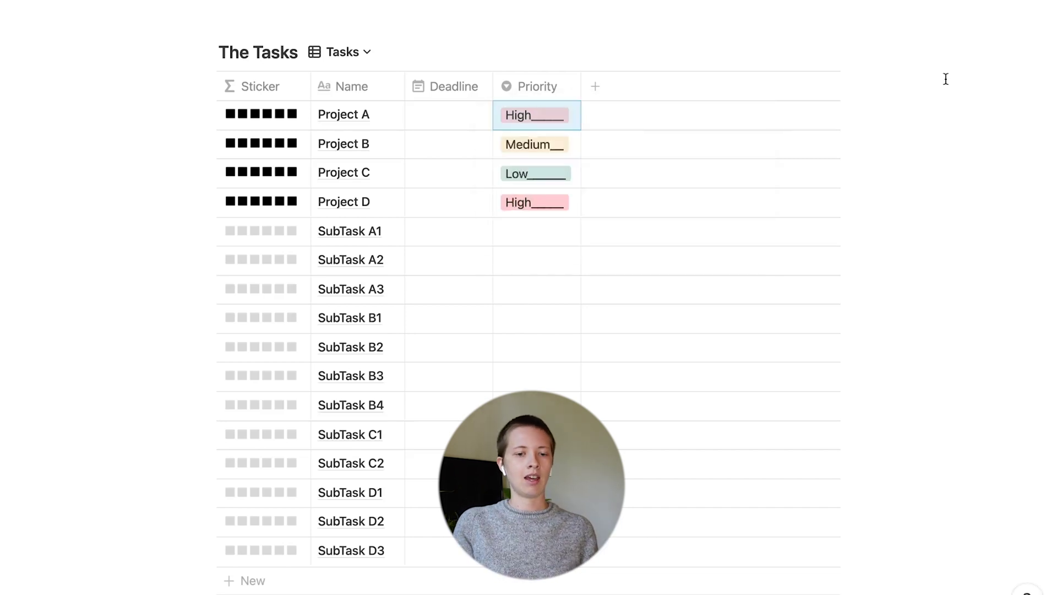
- Set Project A's deadline date in the date picker
scroll(946, 79, "down", 1)
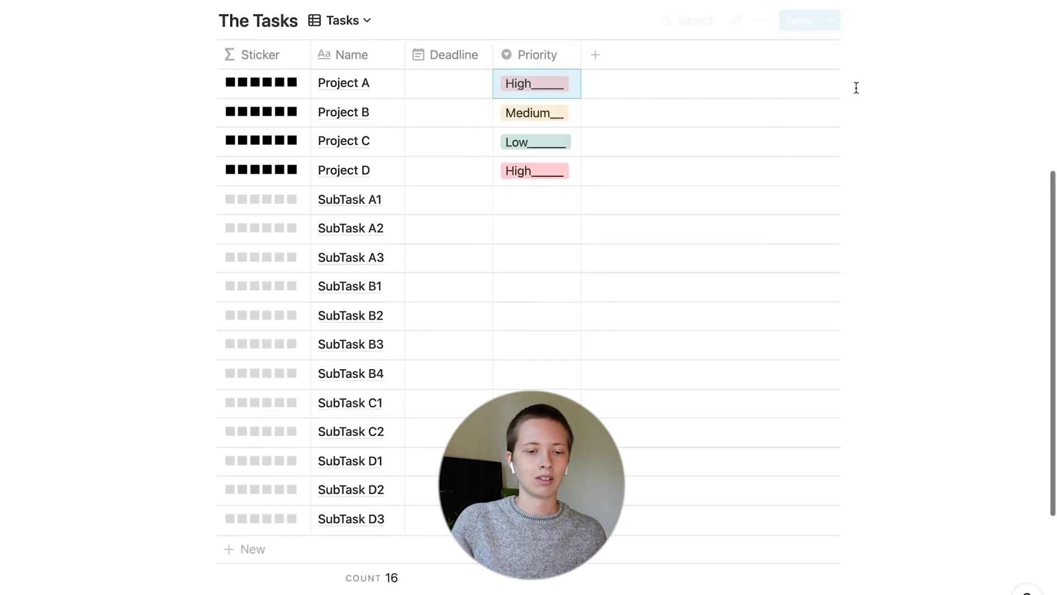
left_click(450, 91)
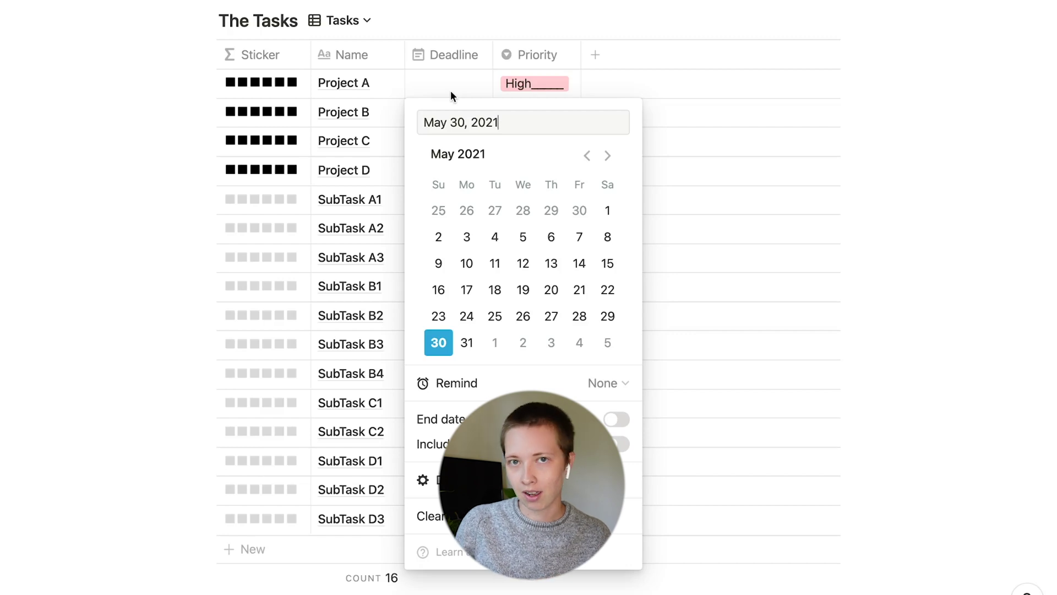
key("Escape")
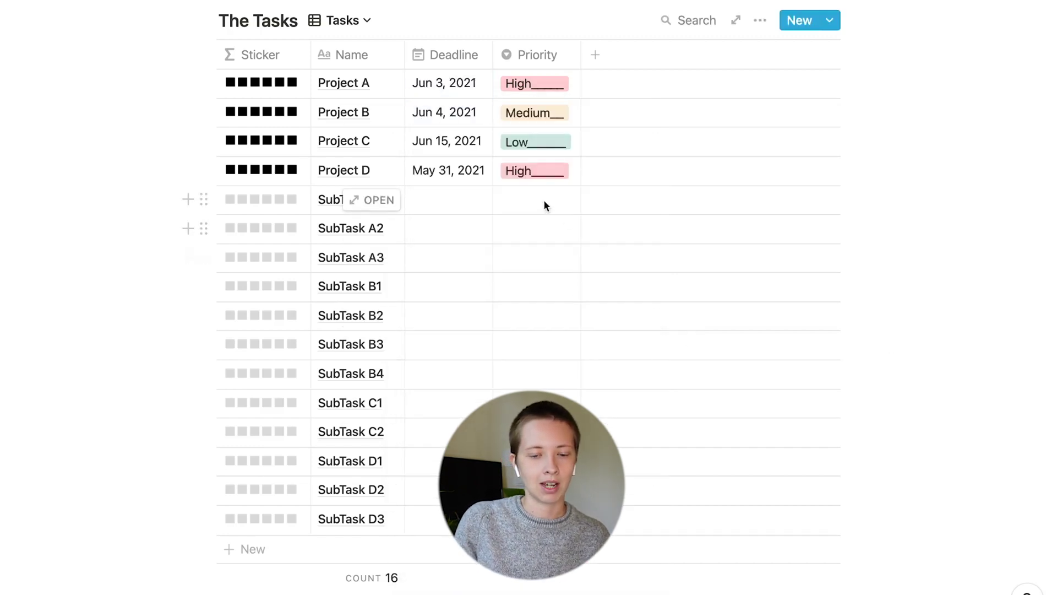
- Assign priorities to the subtask rows from SubTask A1 downward
left_click_drag(543, 199, 536, 518)
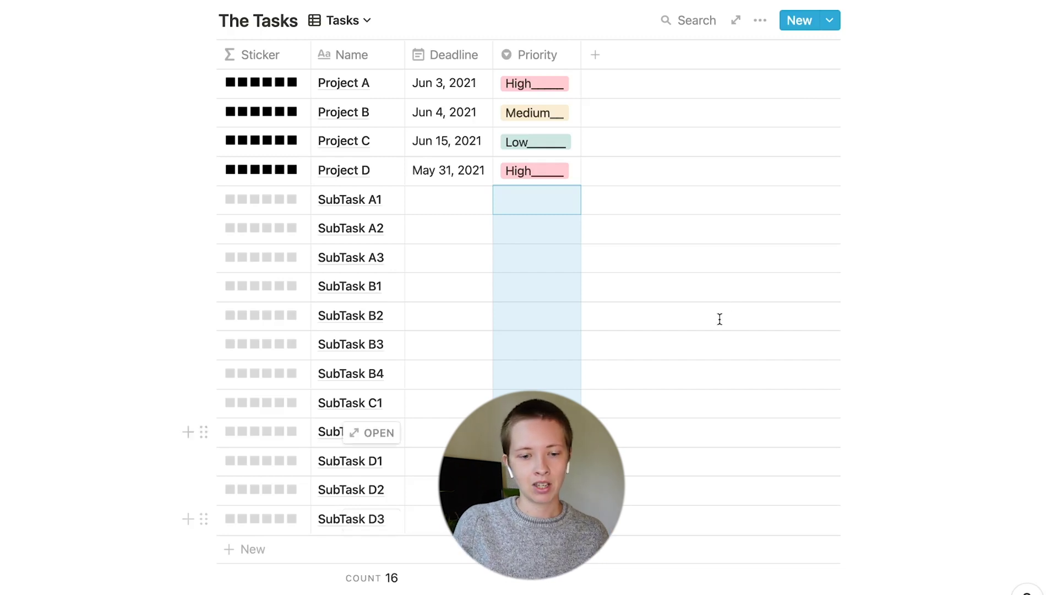
left_click(1000, 206)
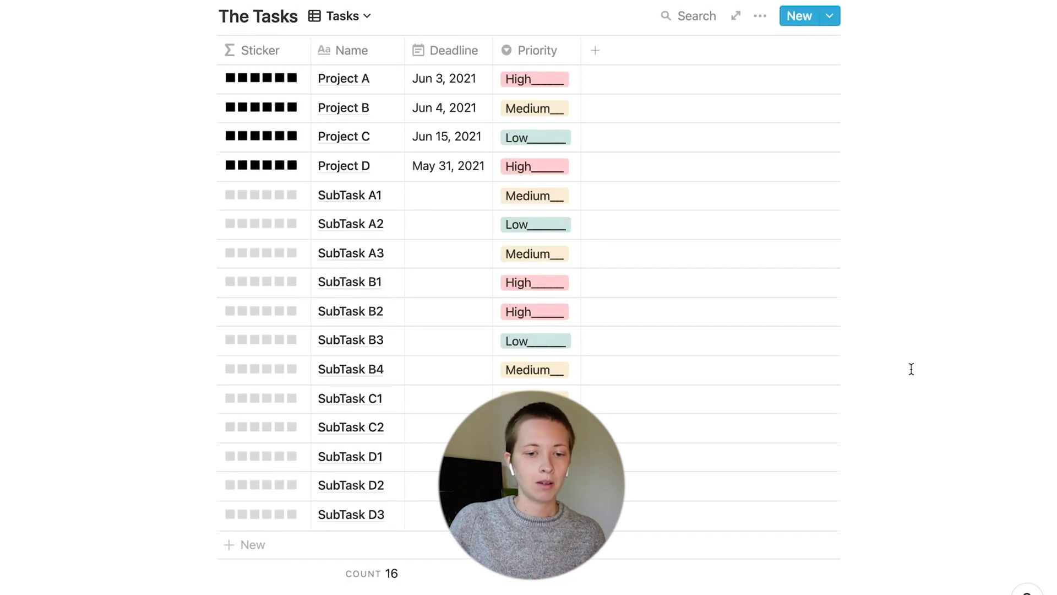
scroll(911, 368, "up", 5)
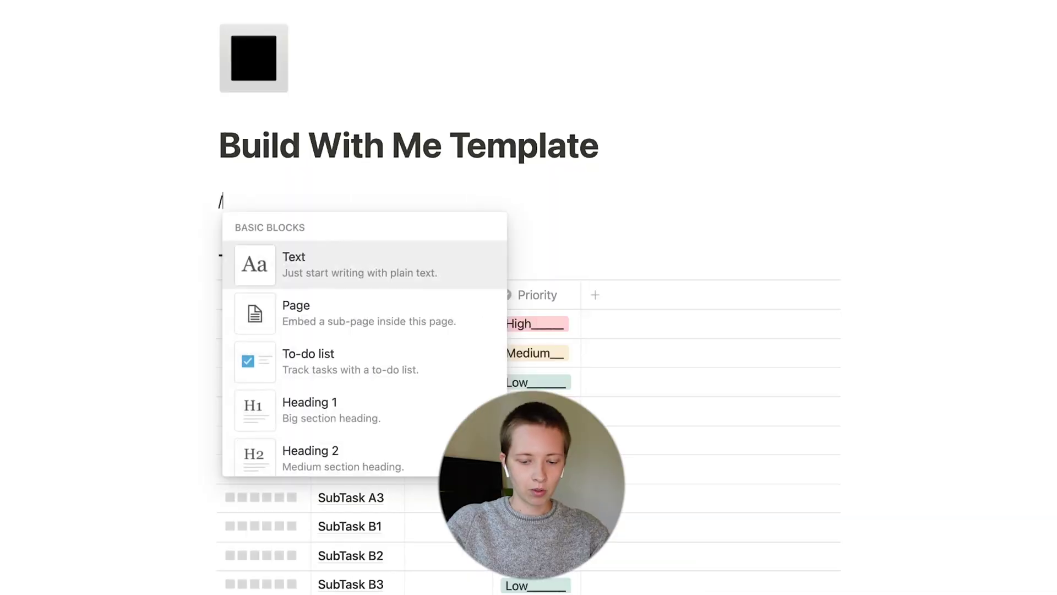
- Insert a linked view of The Tasks database using /linked
type("linked")
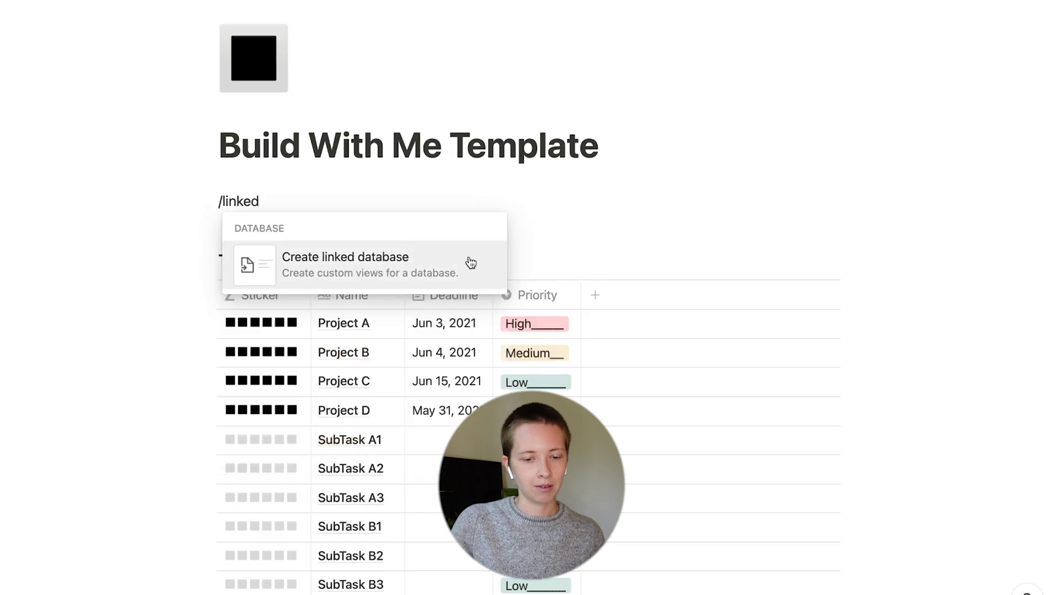
left_click(470, 263)
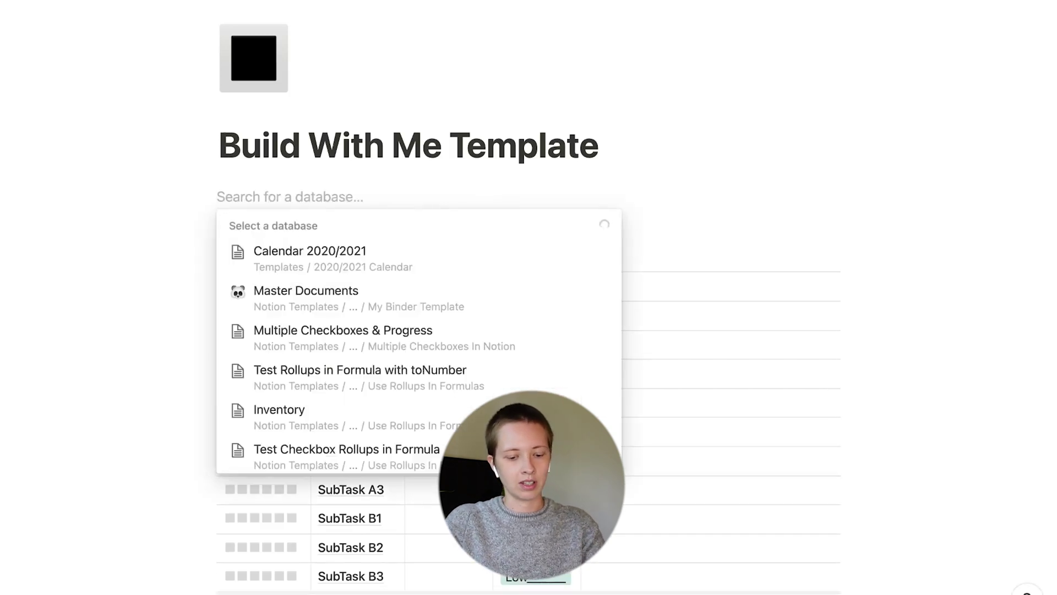
type("The Tasks")
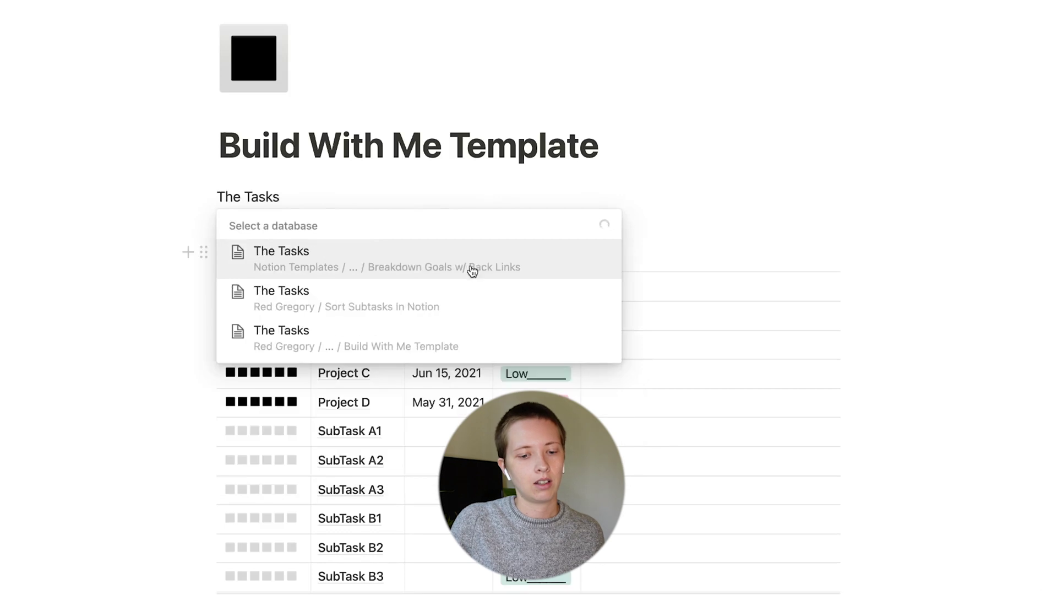
left_click(472, 270)
- Narrow the linked view's Name, Deadline and Priority columns
left_click(513, 253)
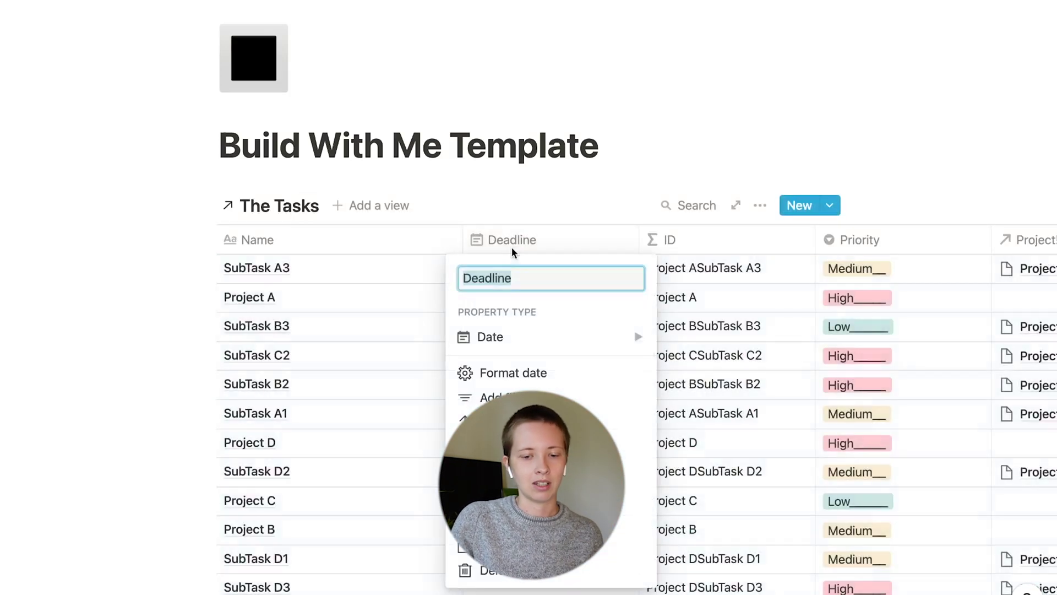
left_click(476, 242)
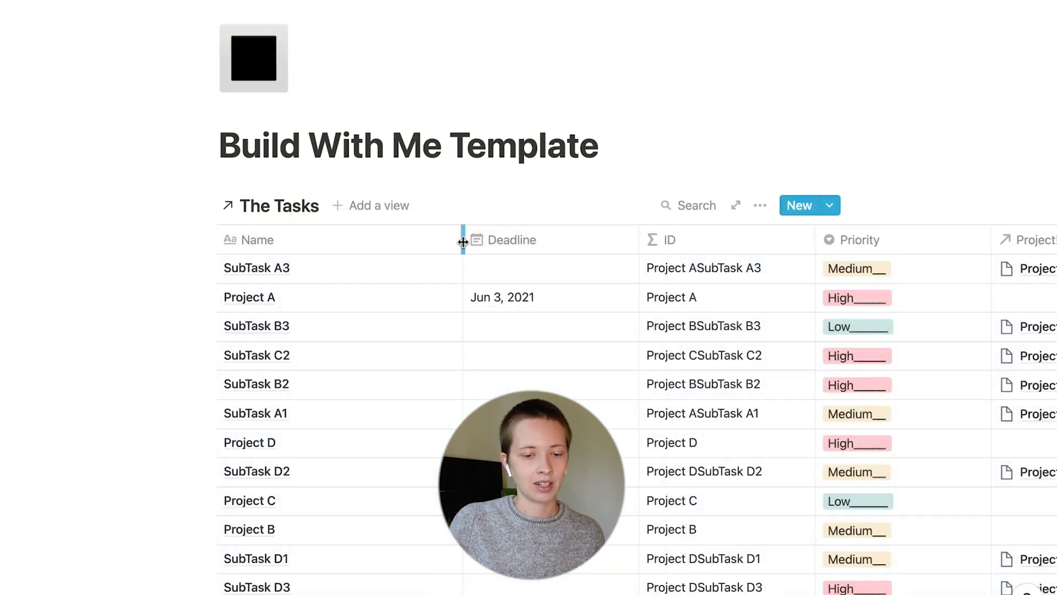
left_click_drag(345, 248, 329, 241)
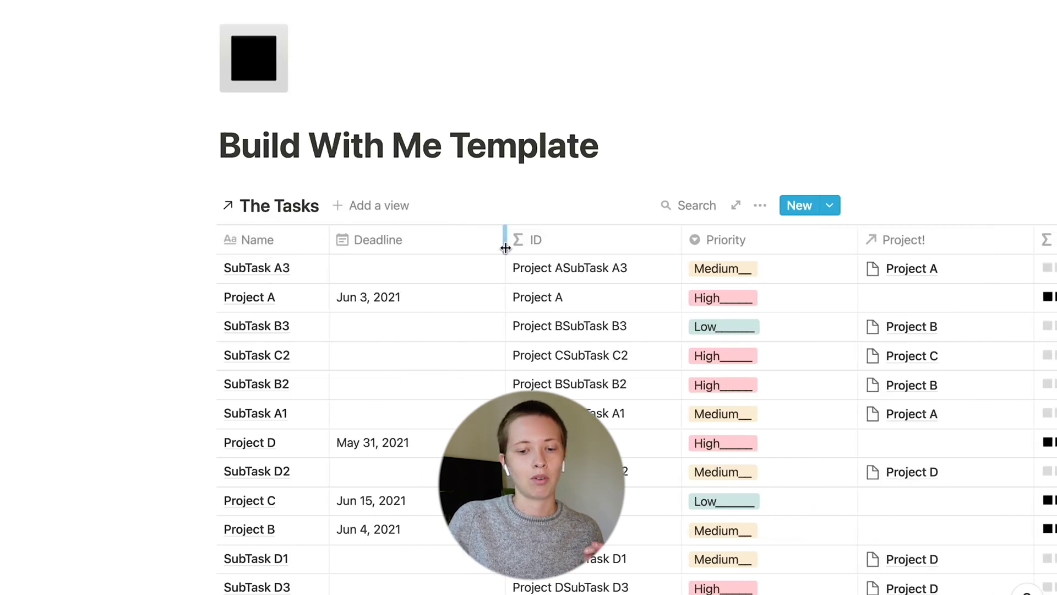
left_click_drag(504, 242, 502, 242)
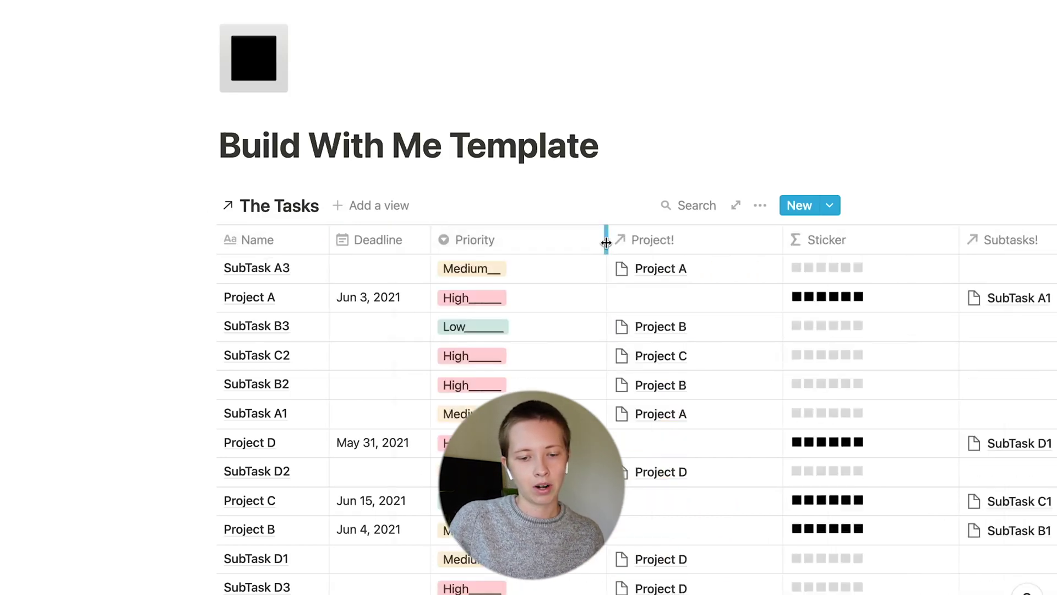
left_click_drag(607, 239, 528, 241)
left_click(580, 241)
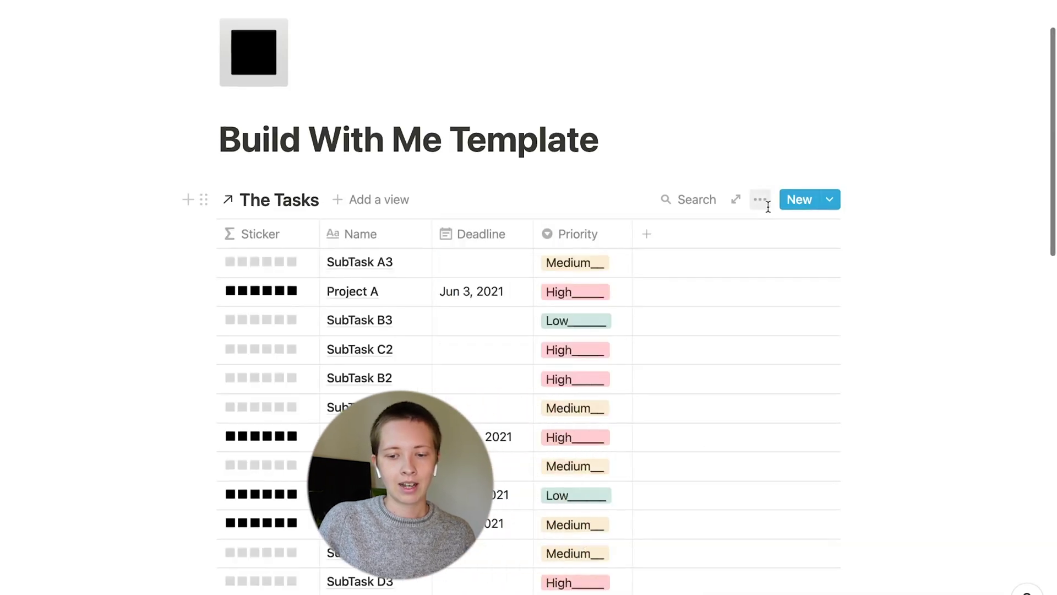
- Filter the linked Tasks view to rows where Project! is empty, showing Projects A–D
left_click(765, 202)
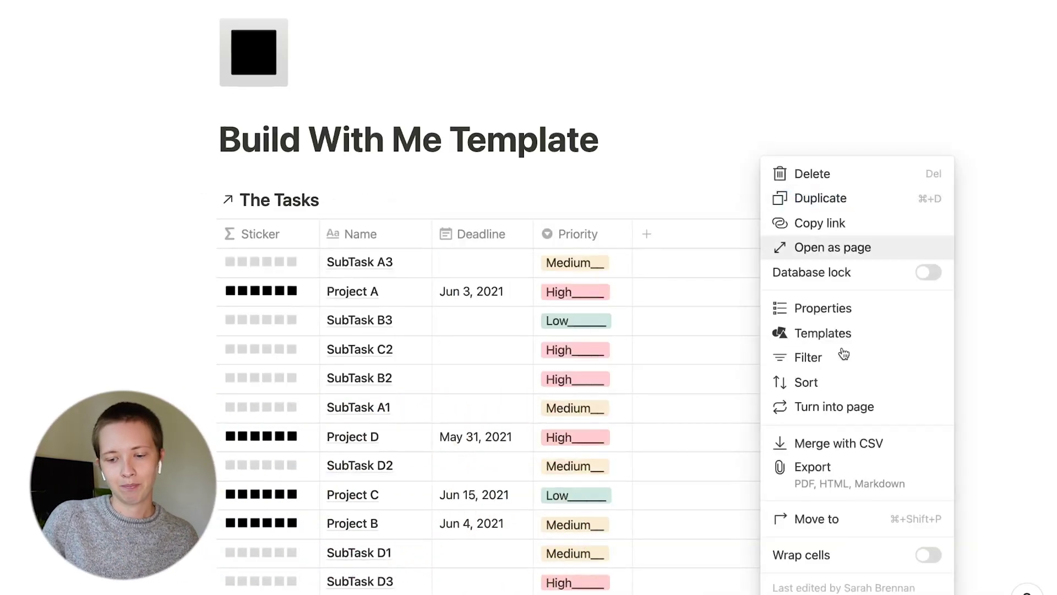
left_click(837, 367)
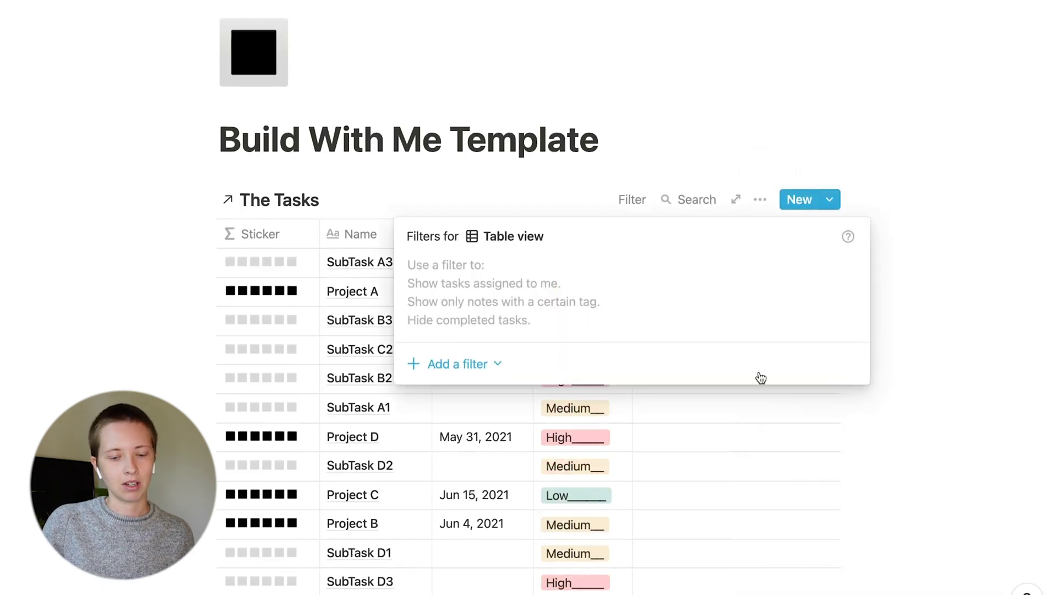
left_click(485, 366)
left_click(481, 394)
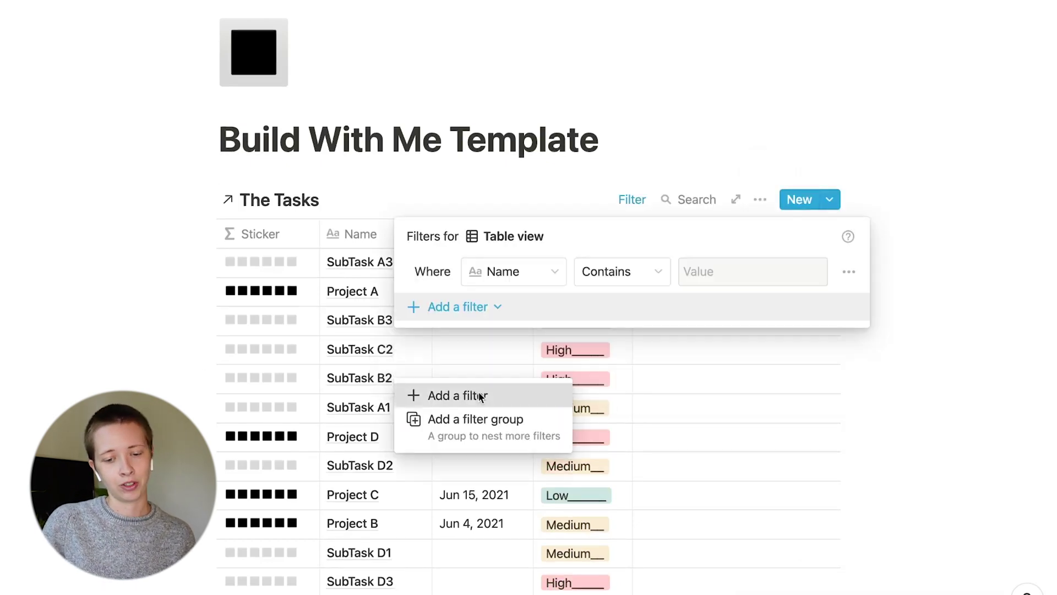
left_click(496, 273)
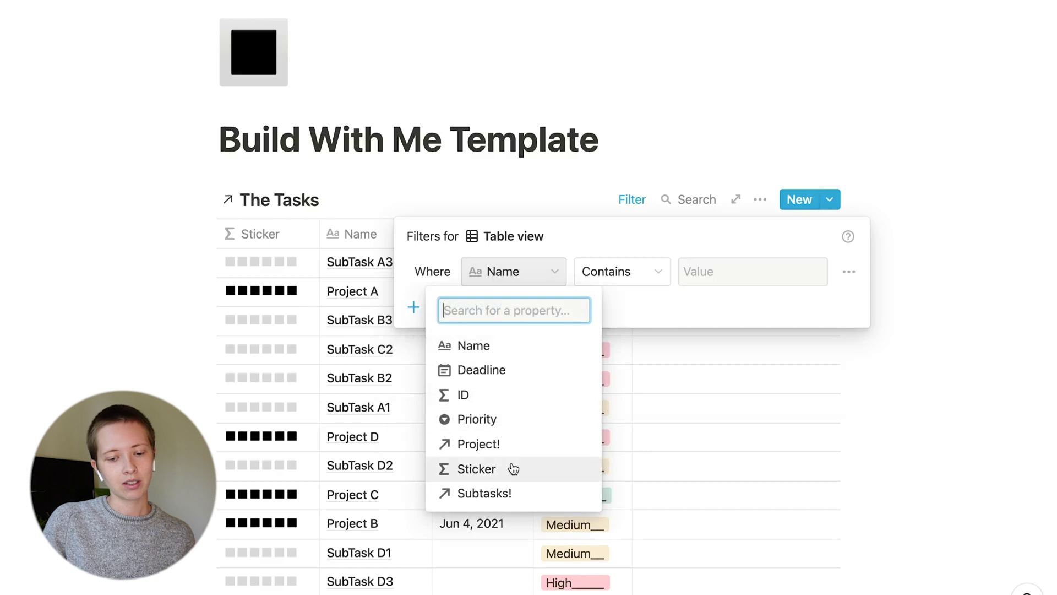
left_click(478, 443)
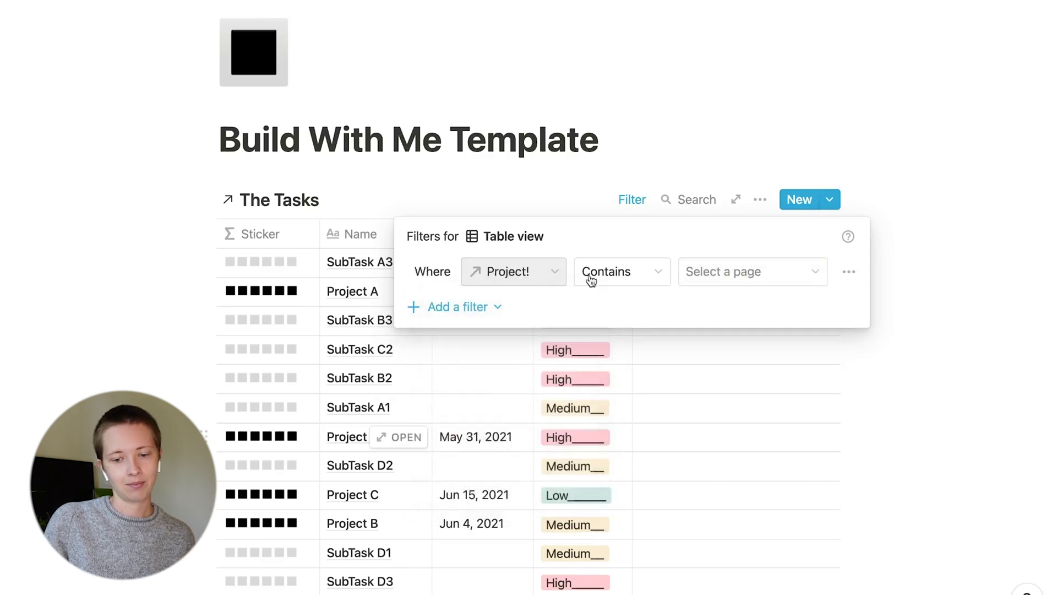
left_click(616, 267)
left_click(599, 352)
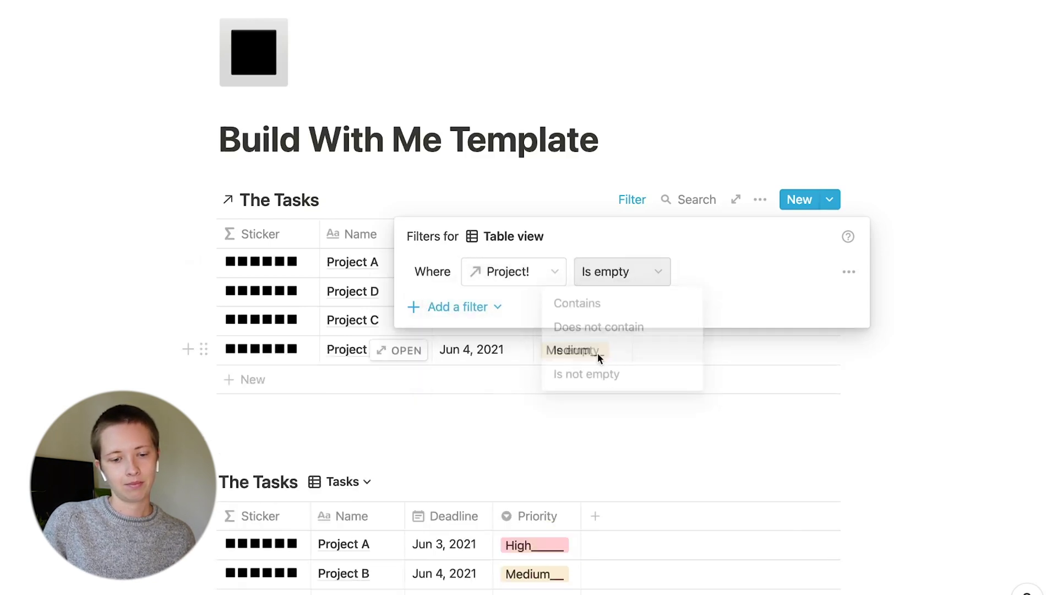
left_click(911, 227)
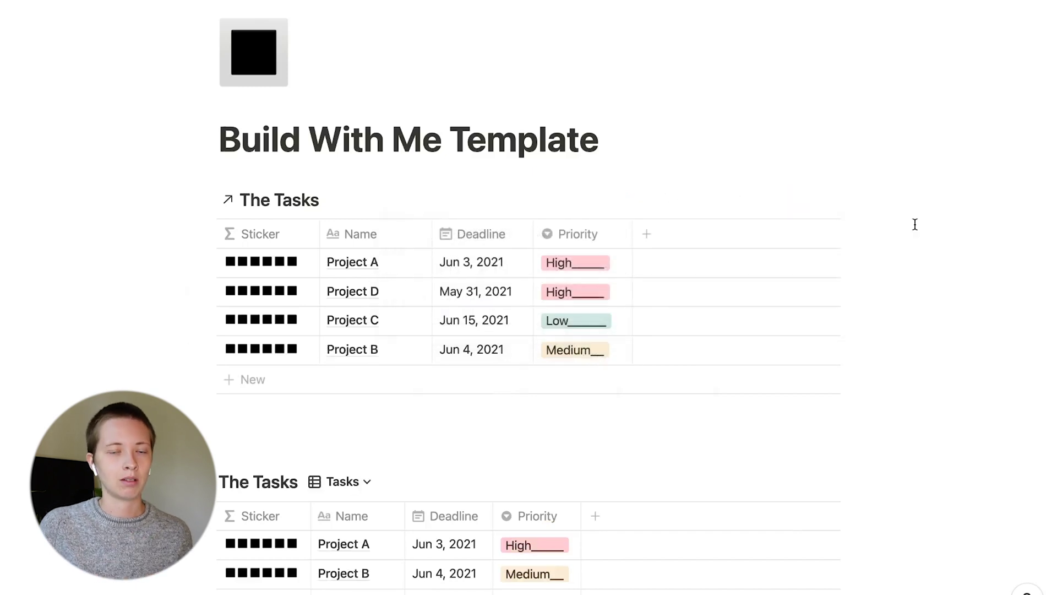
scroll(677, 444, "down", 3)
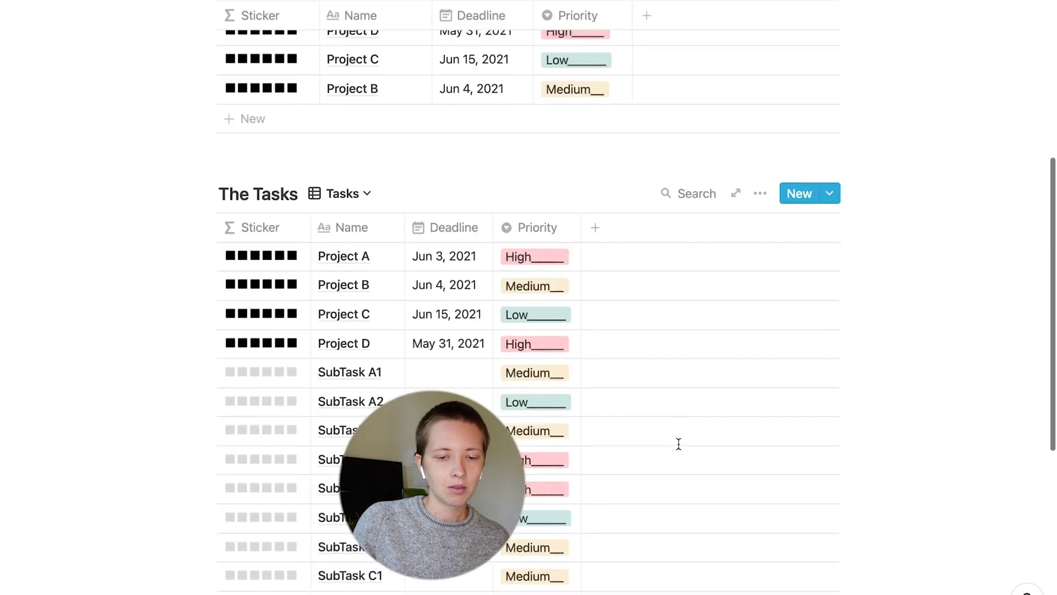
- Narrow the top table's Name column and add a Done checkbox column to the second table
left_click_drag(432, 63, 400, 73)
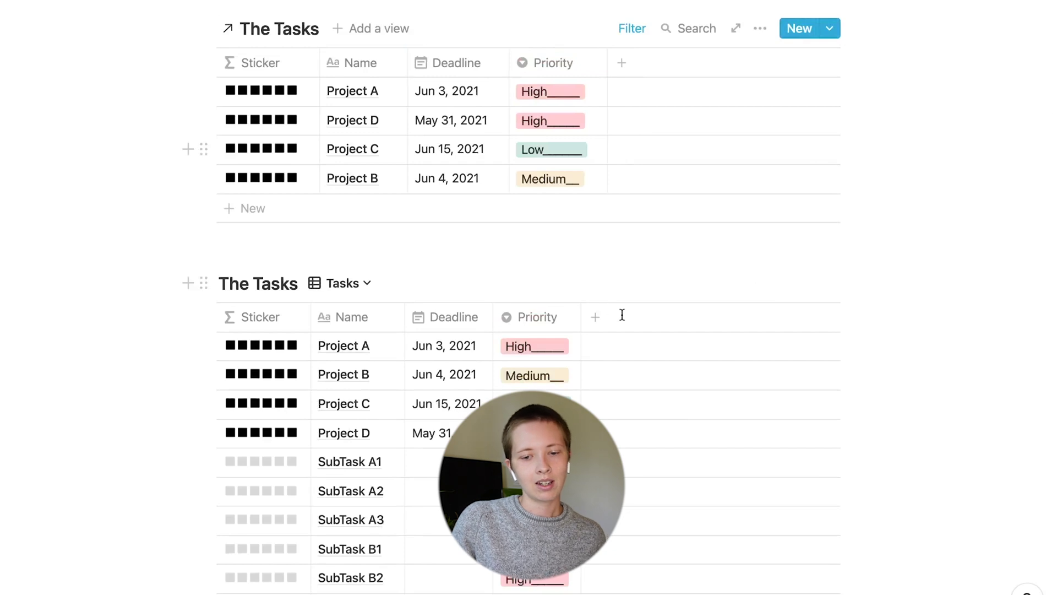
scroll(622, 315, "down", 3)
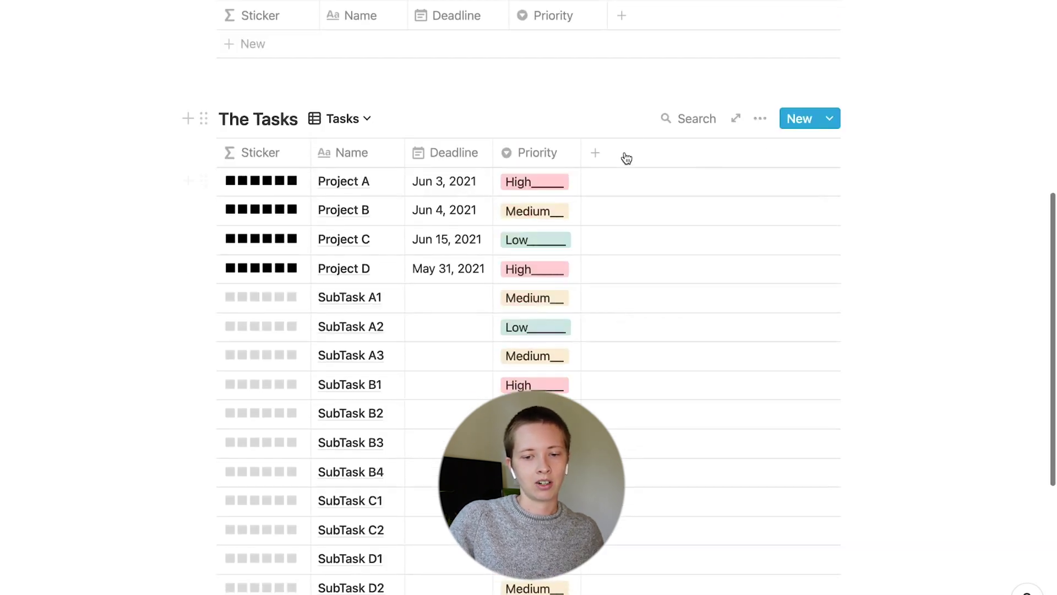
left_click(624, 160)
type("Done")
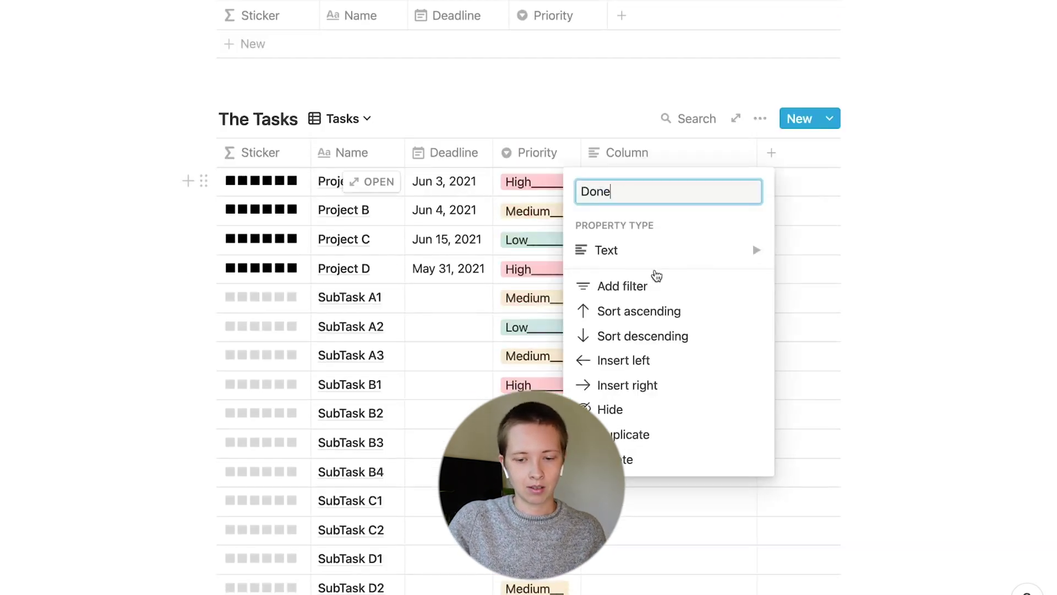
mouse_move(652, 255)
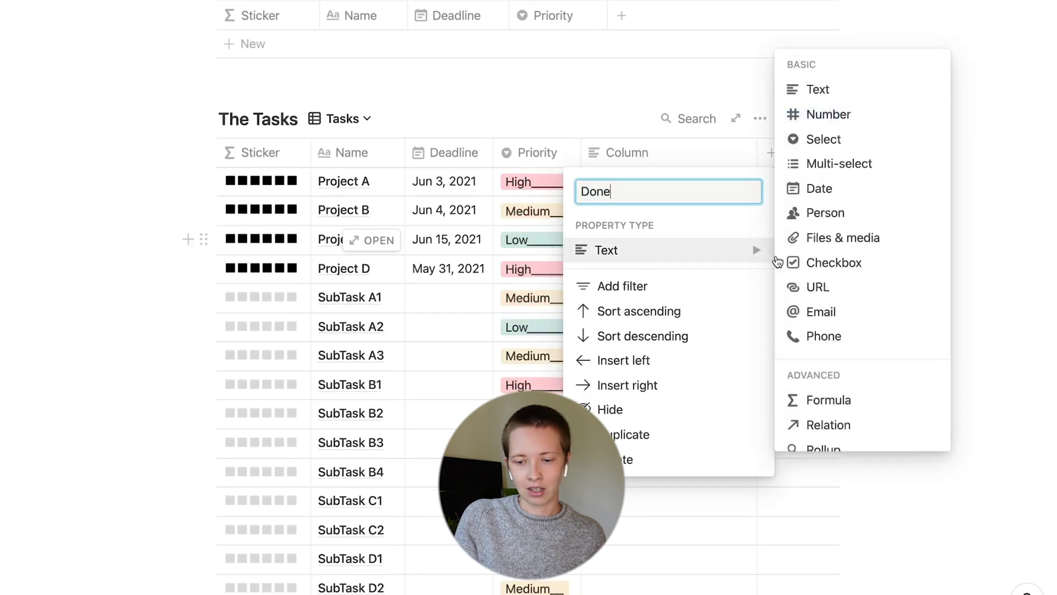
left_click(874, 266)
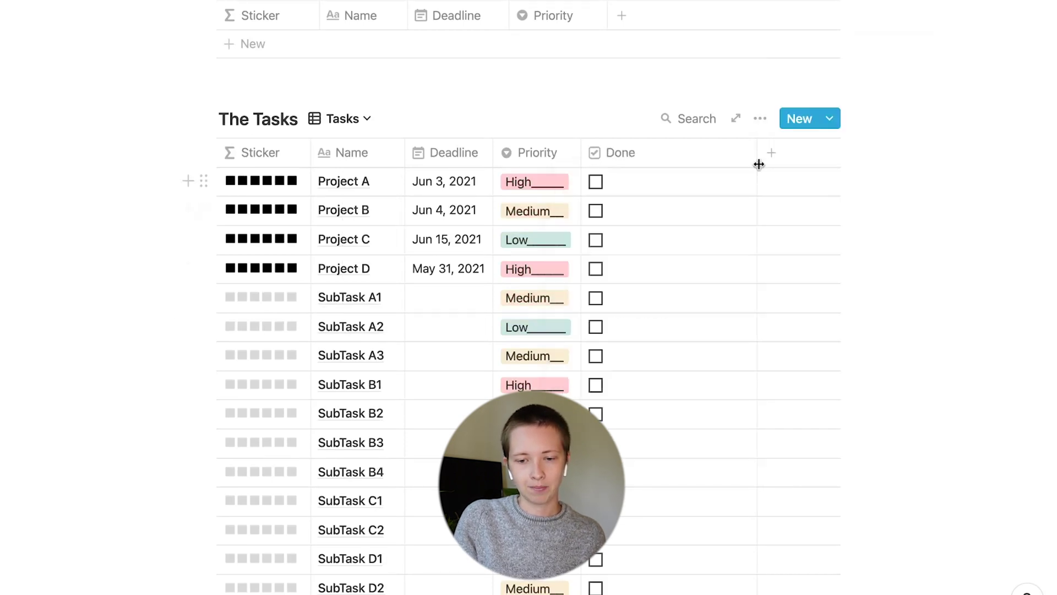
- Filter the second Tasks table to rows where Project! is not empty, leaving the 12 subtasks
left_click(759, 120)
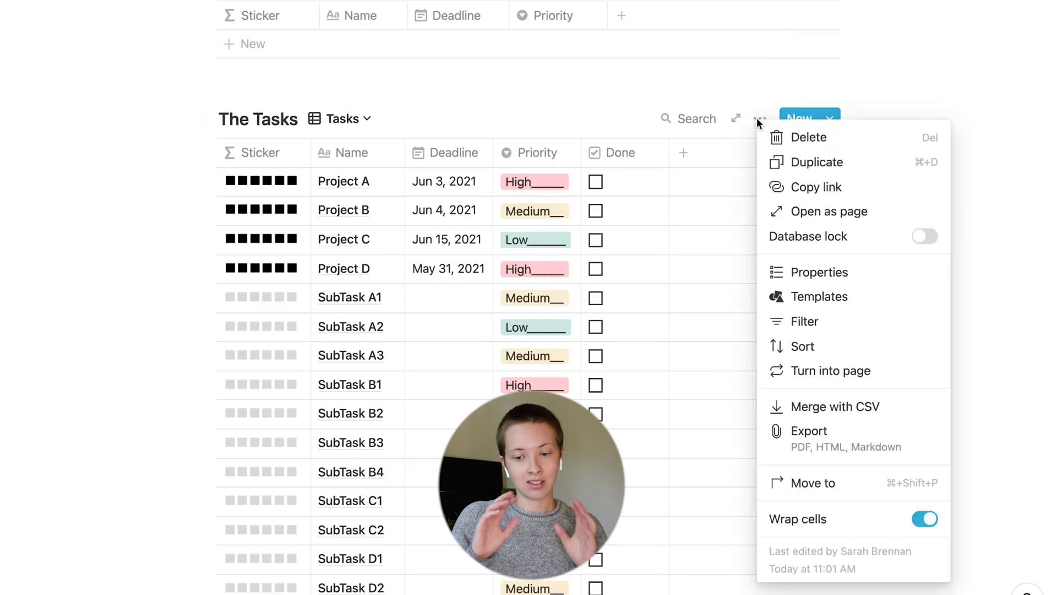
left_click(809, 324)
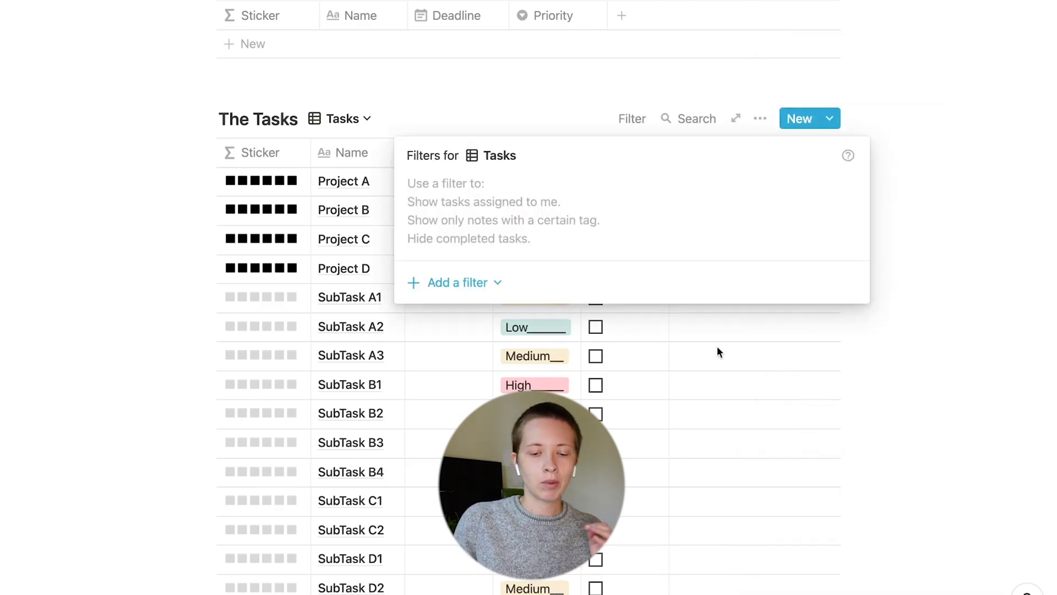
left_click(444, 283)
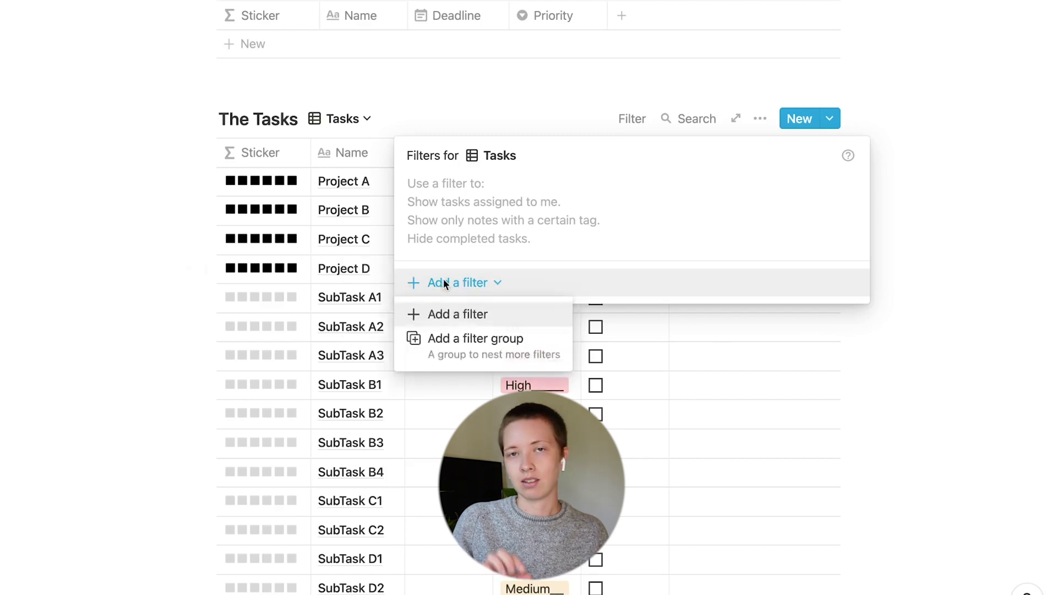
left_click(477, 311)
left_click(483, 194)
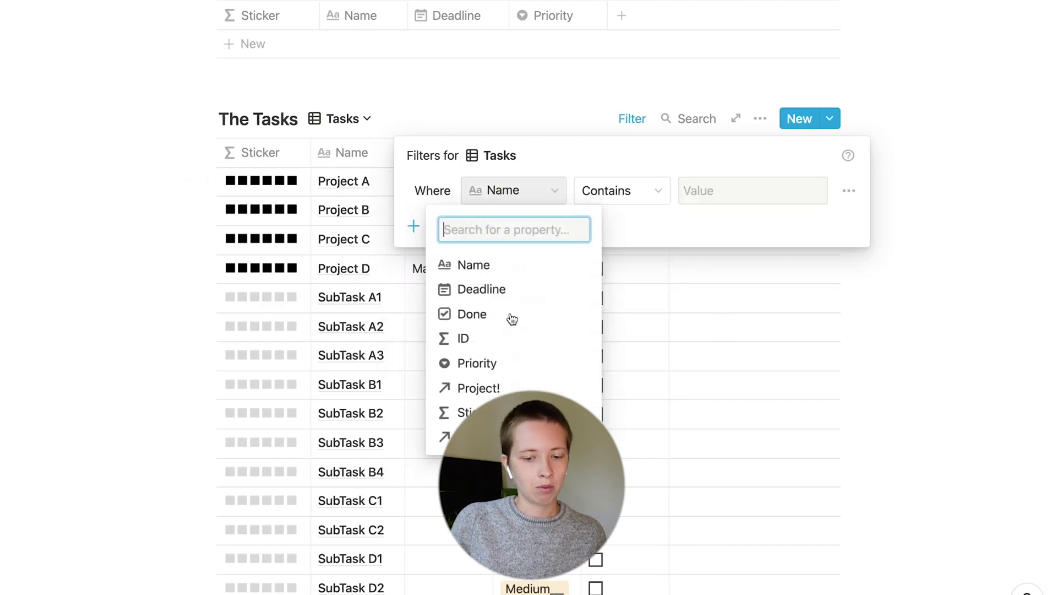
left_click(482, 387)
left_click(604, 187)
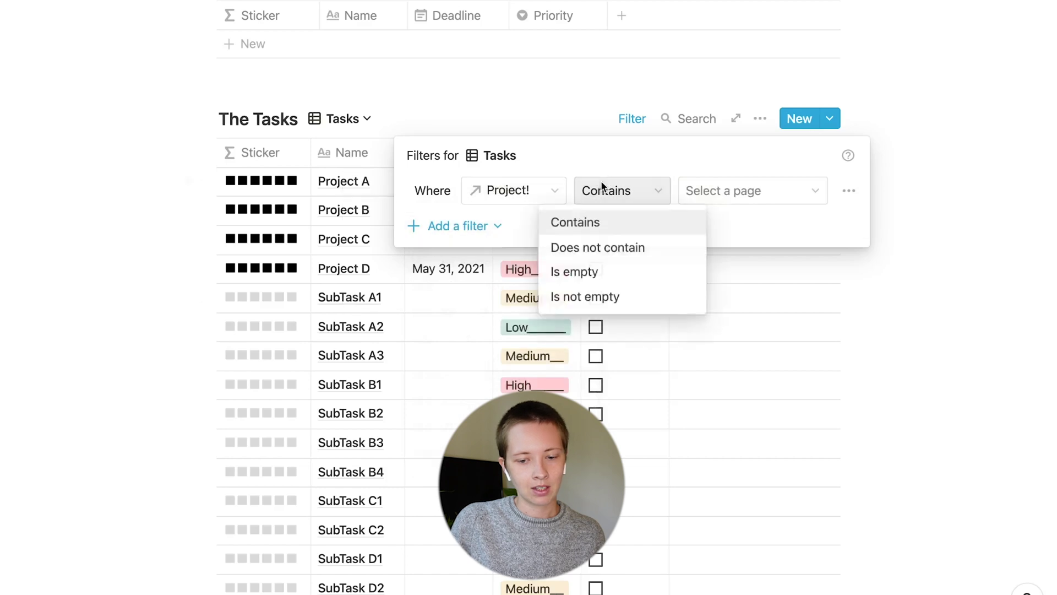
left_click(619, 298)
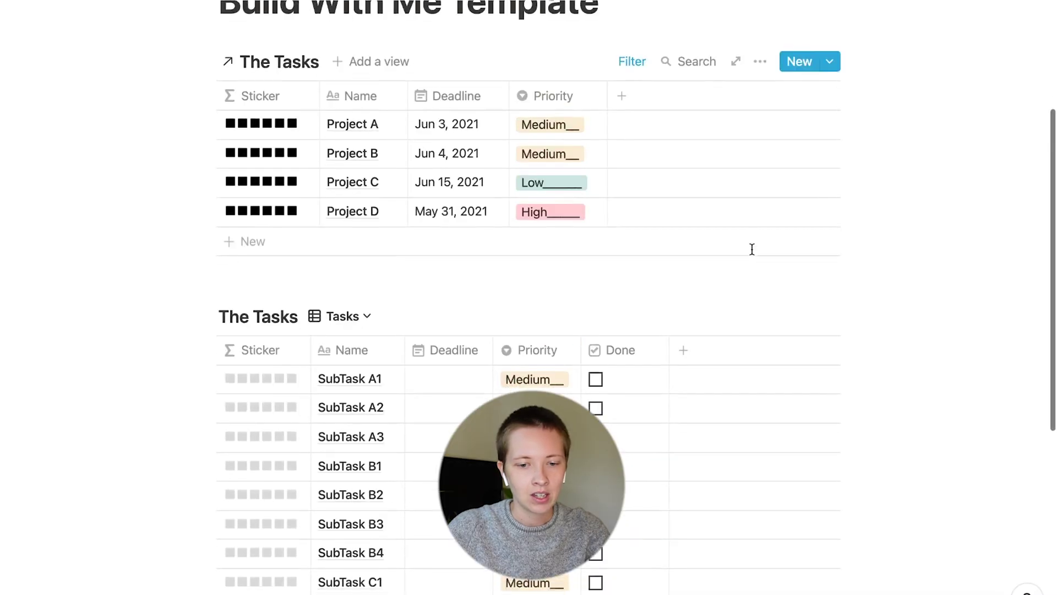
scroll(751, 248, "down", 3)
scroll(752, 248, "down", 1)
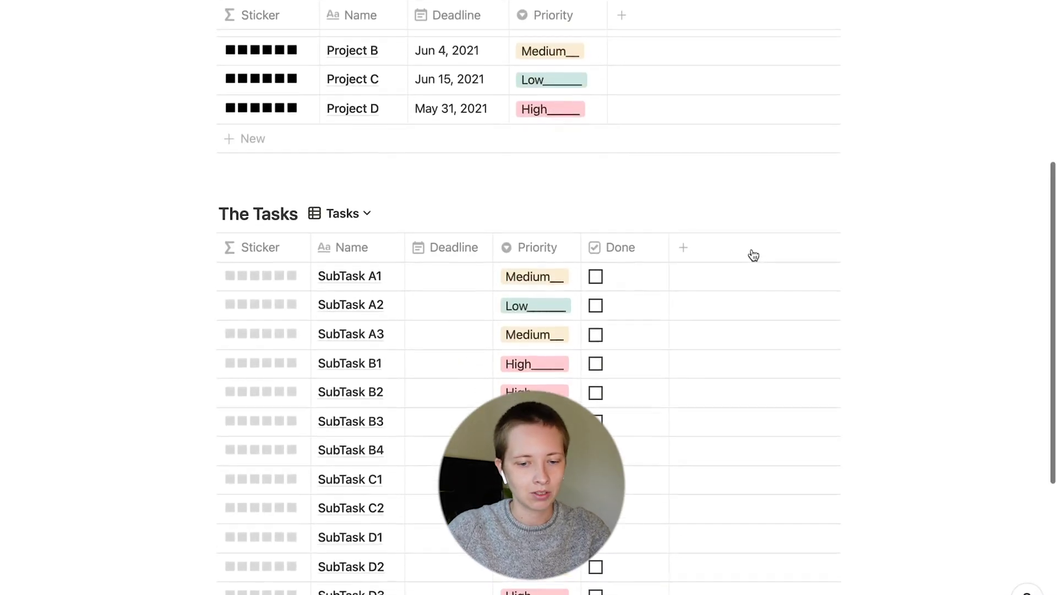
left_click(437, 245)
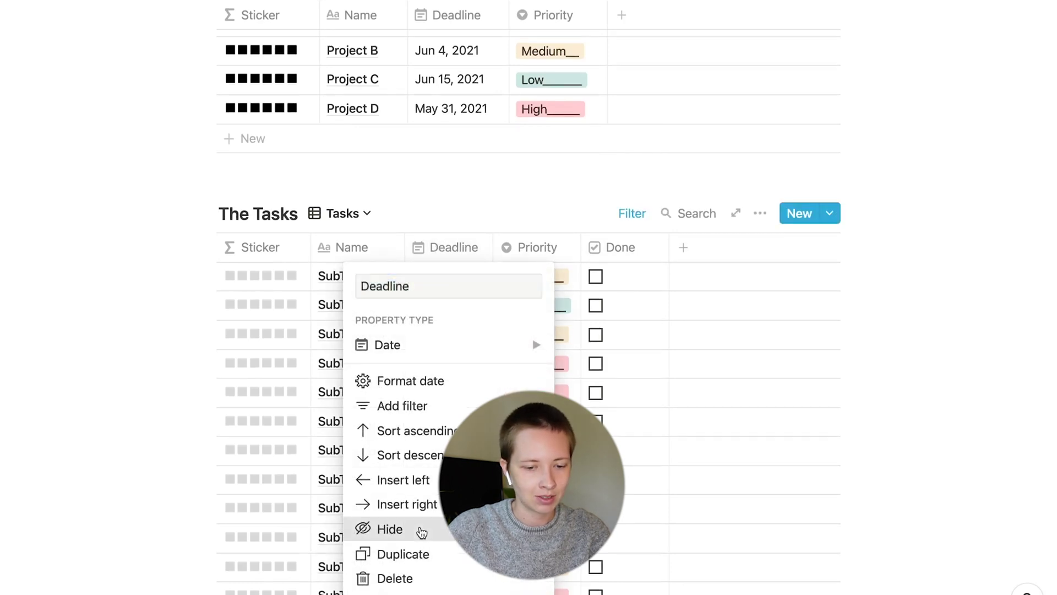
left_click(420, 528)
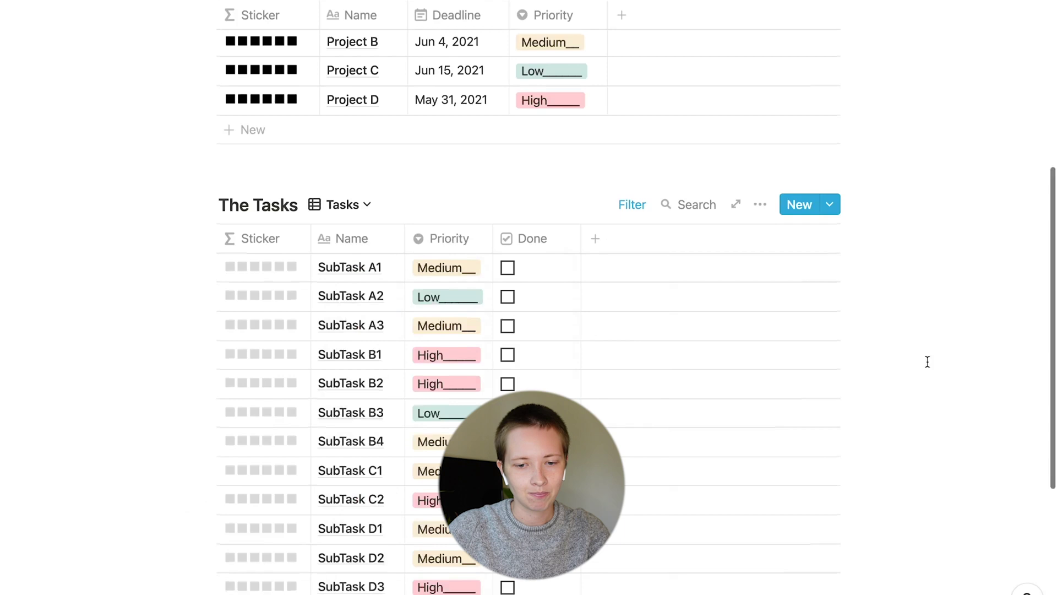
scroll(927, 361, "up", 3)
left_click_drag(135, 131, 937, 240)
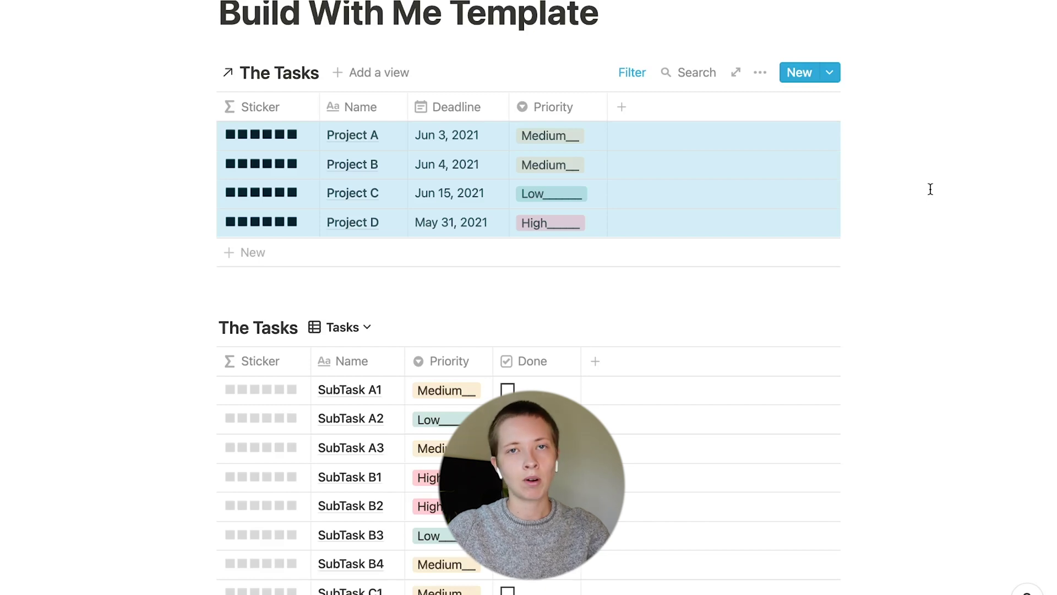
key("Escape")
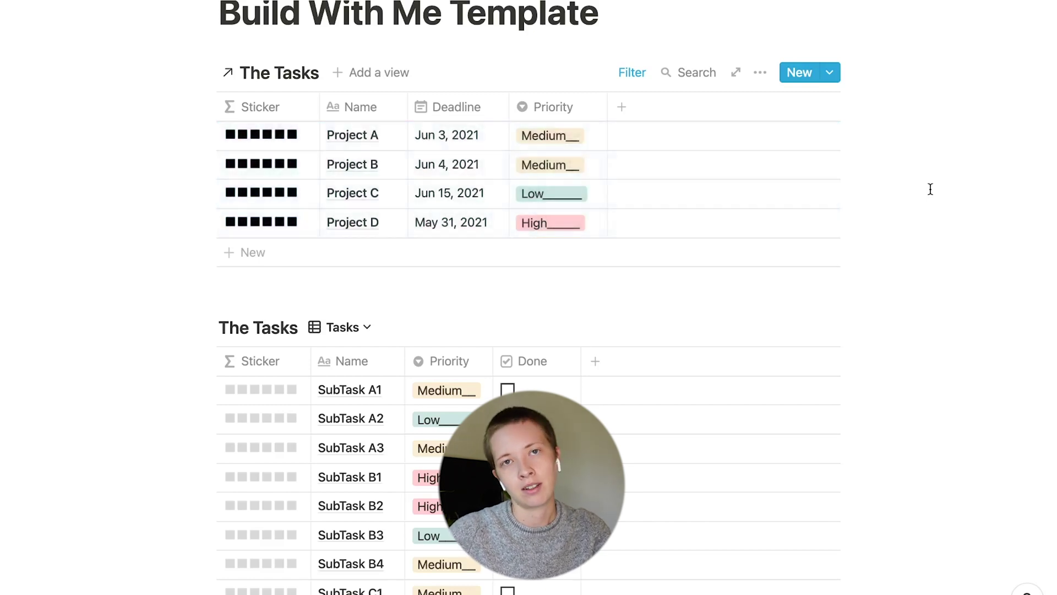
- Add a Project Due rollup property to the subtasks table
scroll(931, 189, "down", 5)
left_click(607, 94)
type("Project Due")
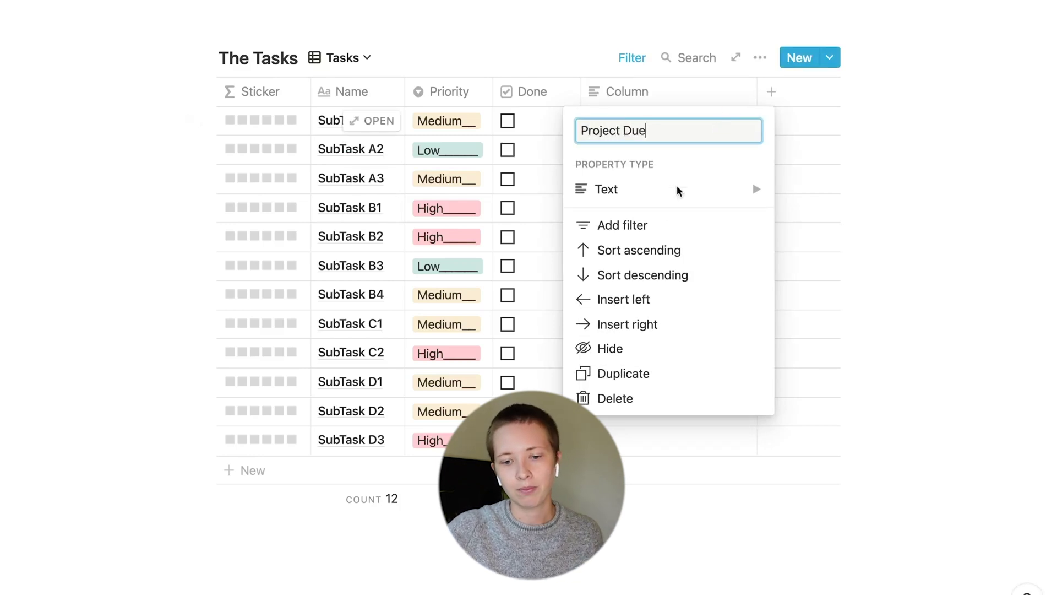
mouse_move(642, 196)
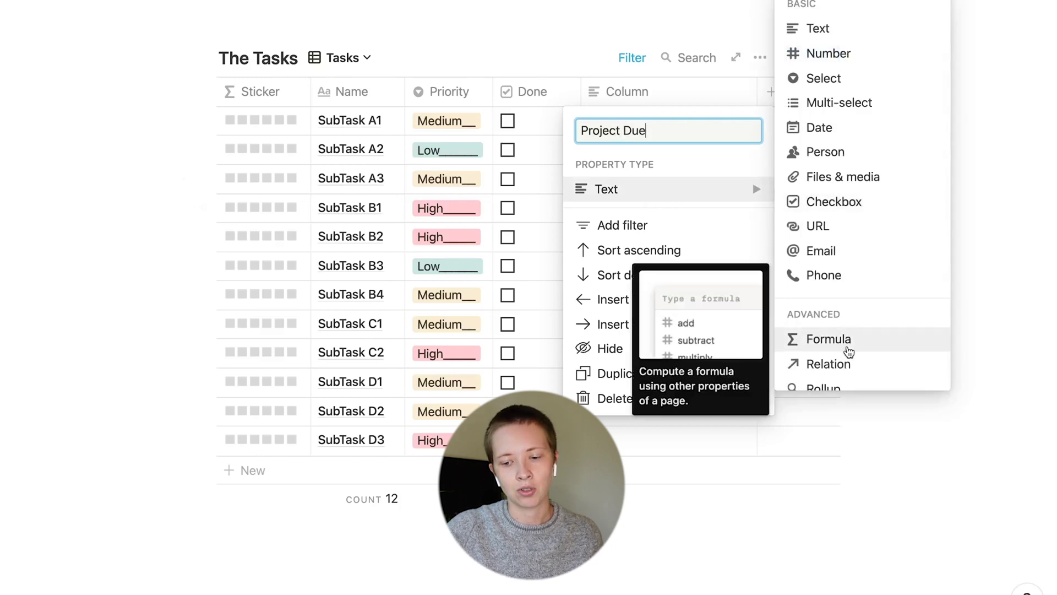
scroll(849, 352, "down", 2)
key("Return")
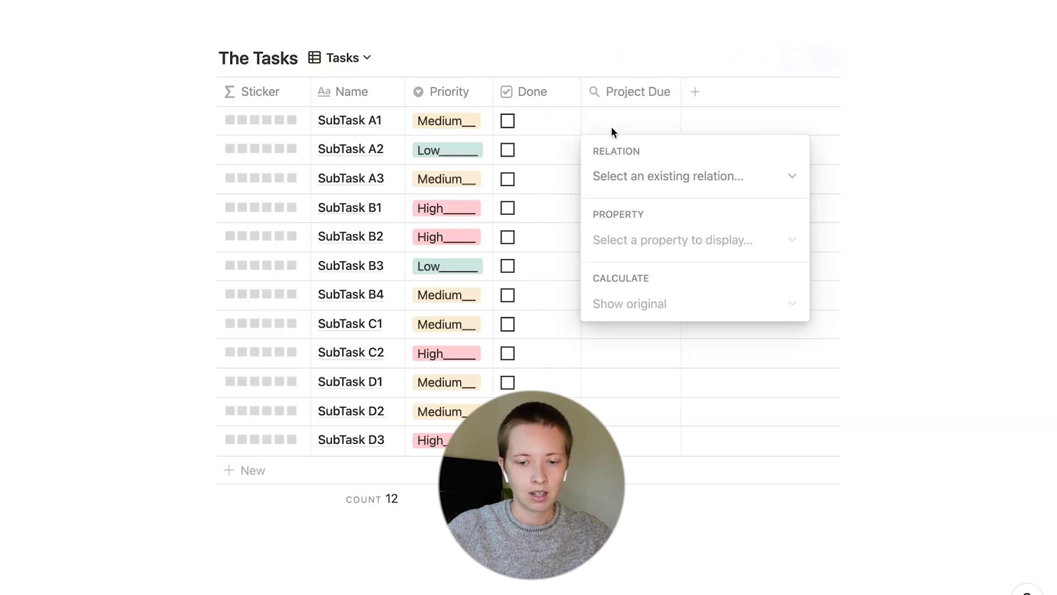
- Roll up Deadline through the Project! relation, calculating the Earliest date
left_click(624, 176)
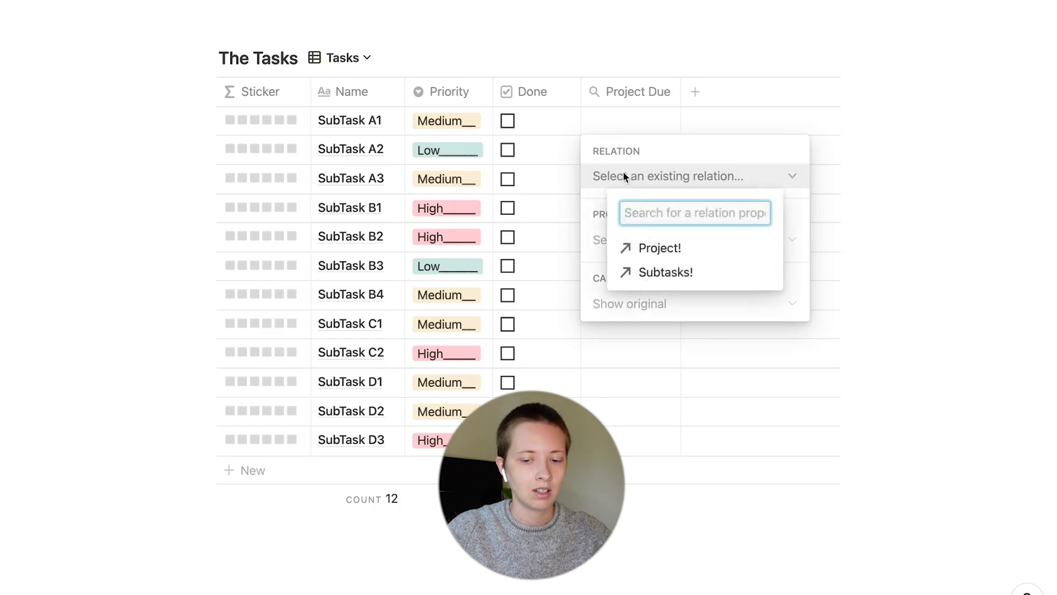
left_click(670, 249)
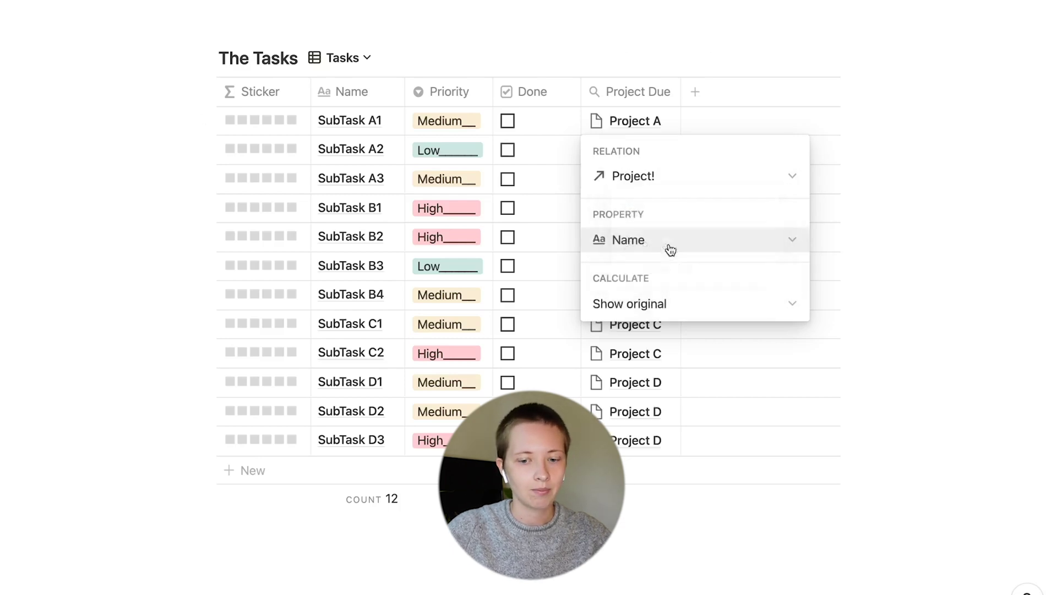
left_click(666, 243)
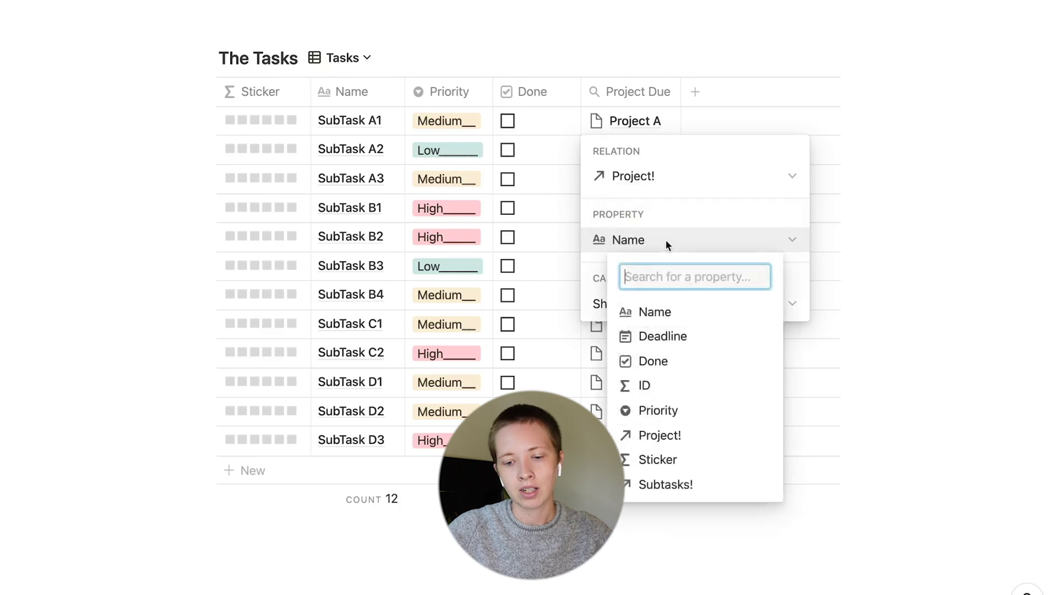
left_click(683, 335)
left_click(668, 305)
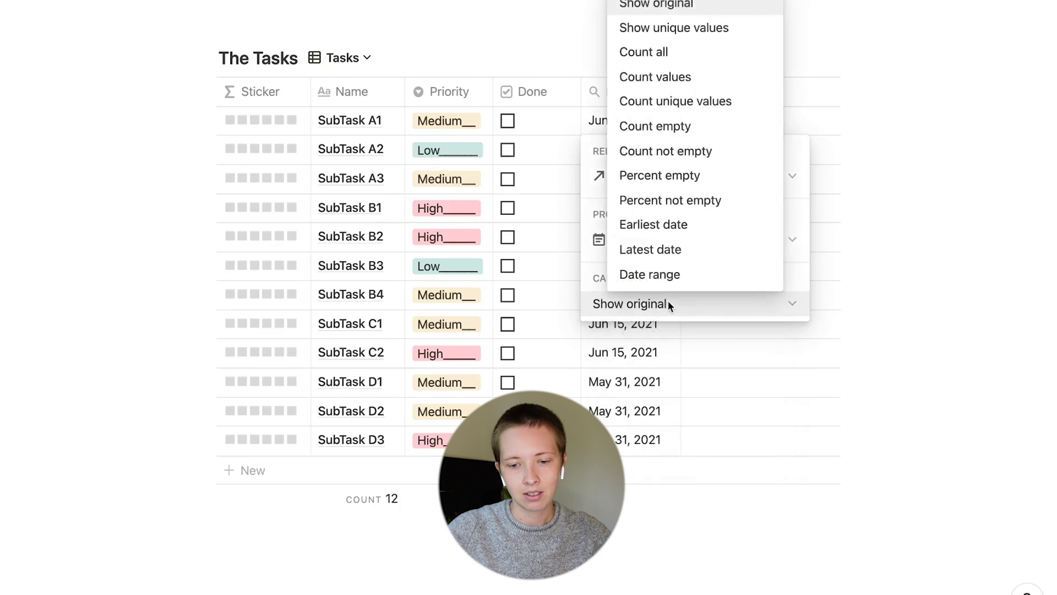
left_click(665, 231)
left_click(923, 223)
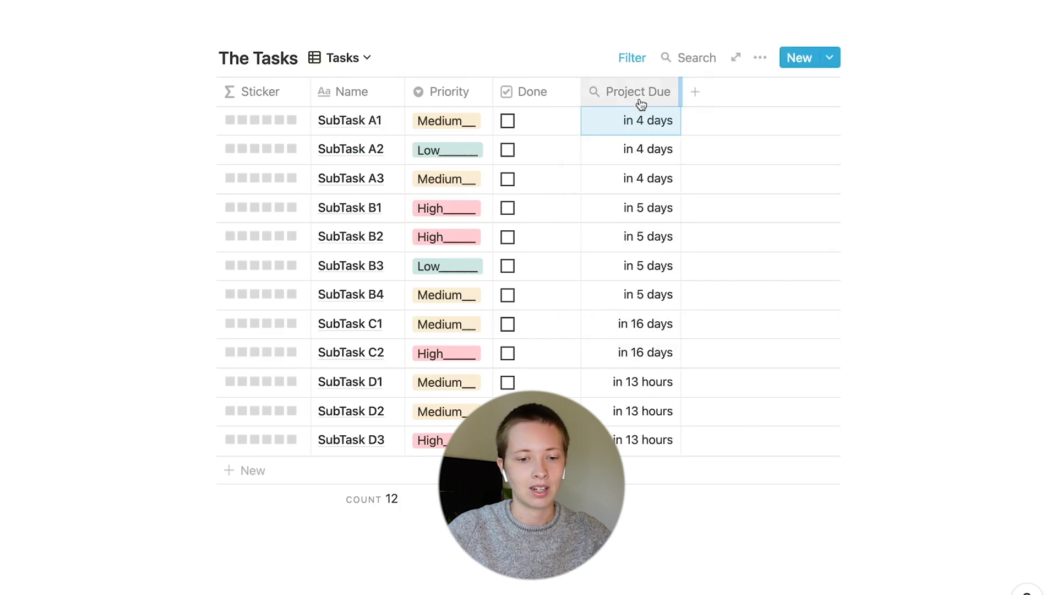
- Add a Project Priority property of type Rollup to the subtasks table
mouse_move(341, 128)
scroll(760, 193, "up", 2)
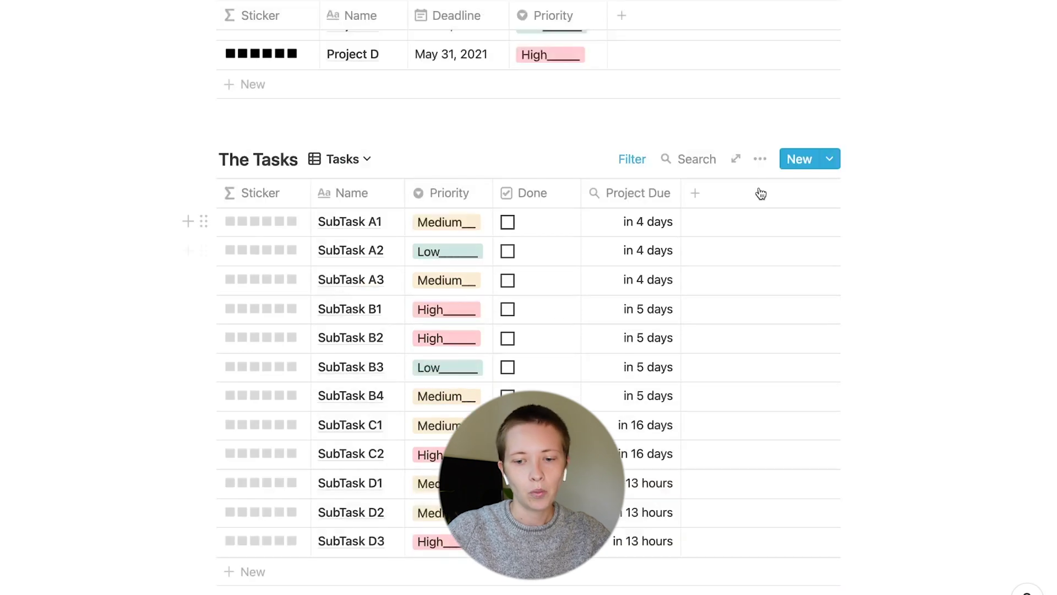
left_click(697, 203)
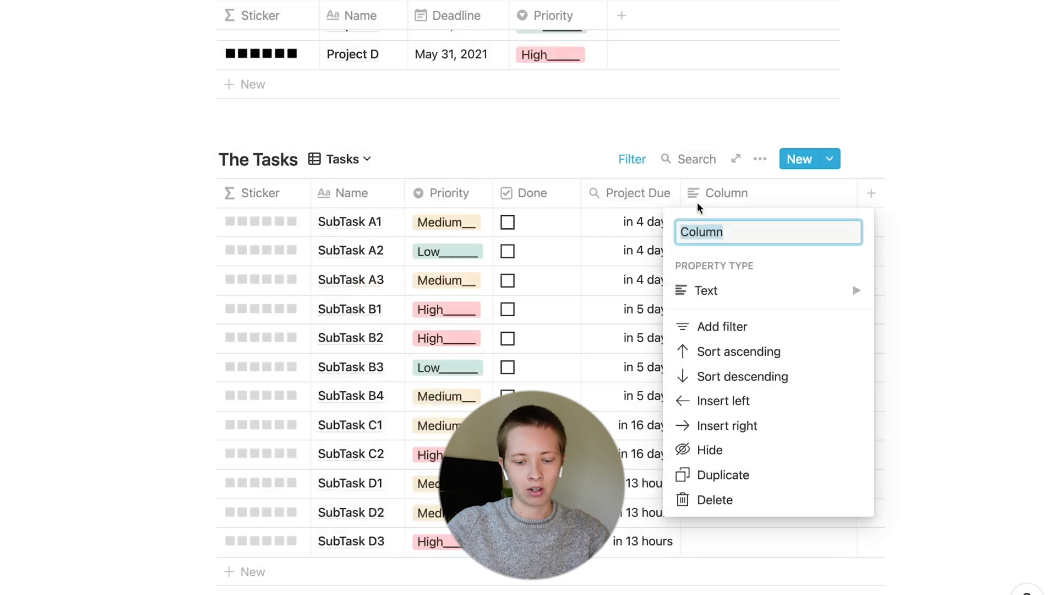
type("Project Priority")
left_click(791, 292)
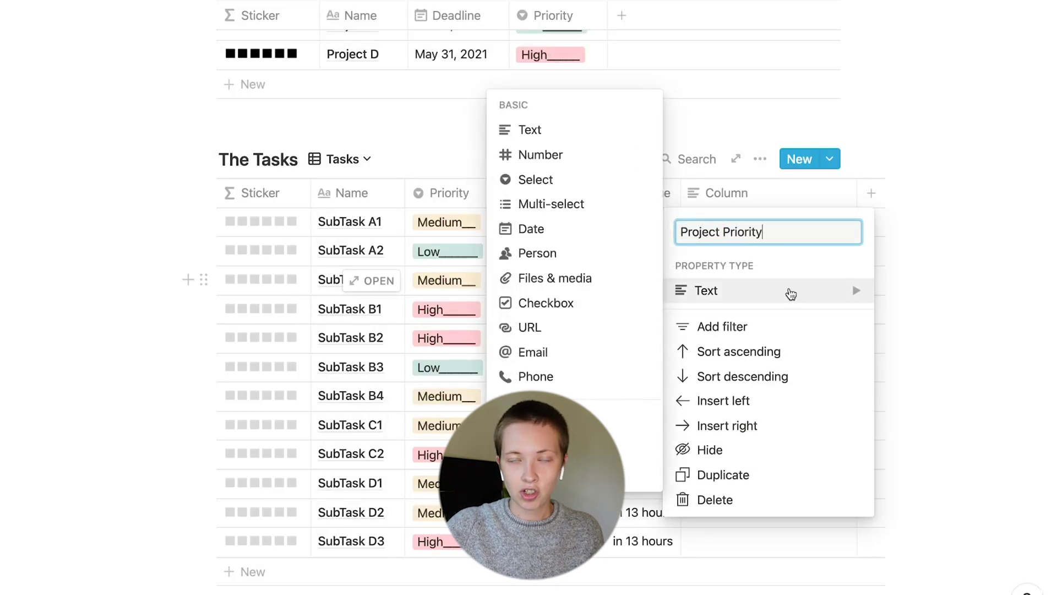
scroll(540, 302, "down", 2)
scroll(542, 352, "down", 1)
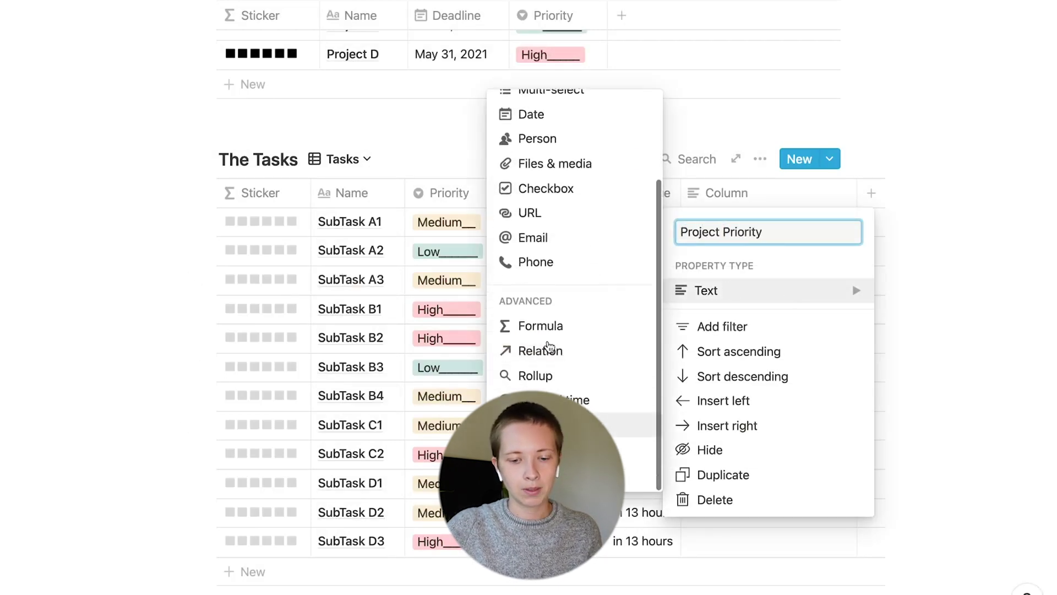
left_click(542, 372)
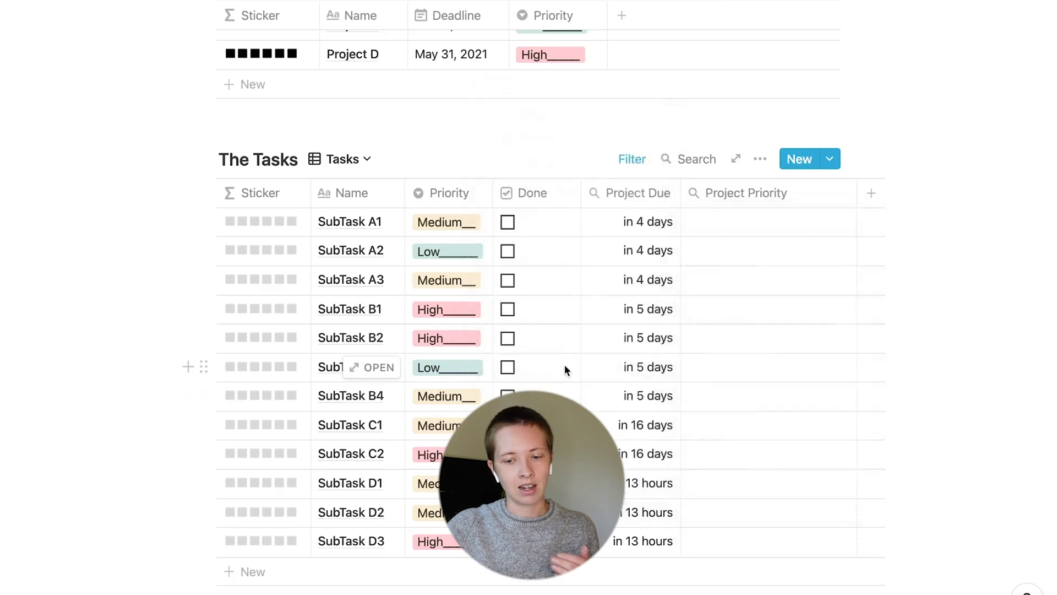
- Roll up each parent project's Priority through the Project! relation
left_click(729, 223)
left_click(725, 278)
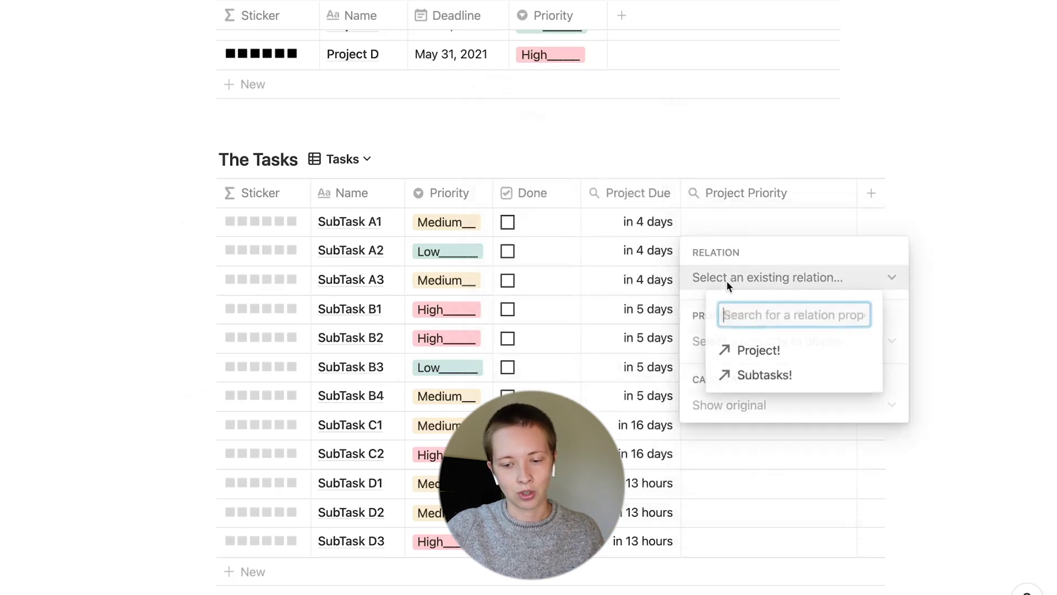
left_click(758, 350)
left_click(752, 342)
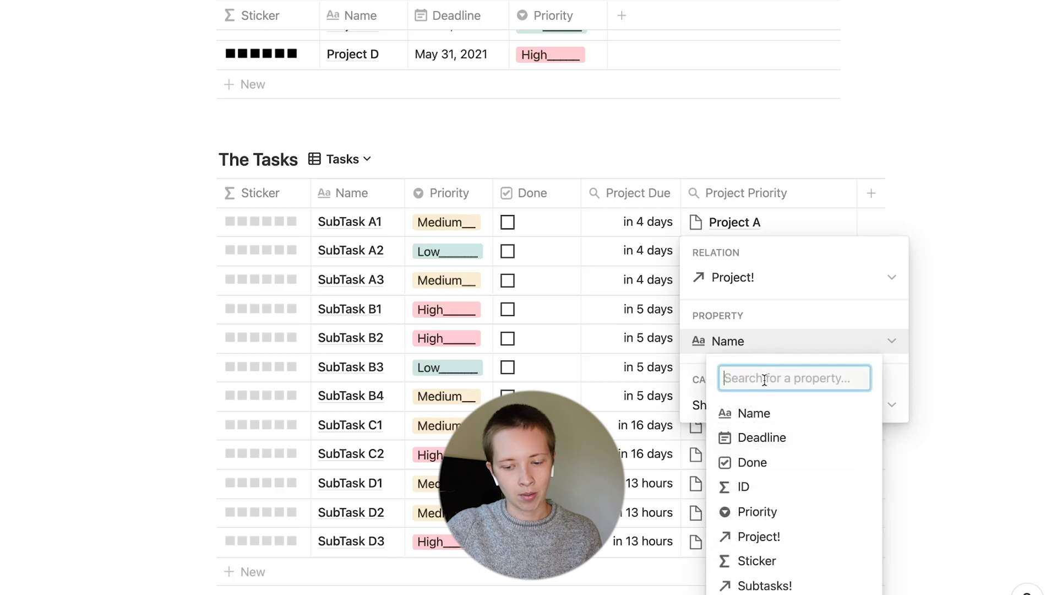
left_click(772, 510)
key("Escape")
- Narrow the Project Priority column and highlight the Project A row for comparison
left_click_drag(823, 194, 802, 198)
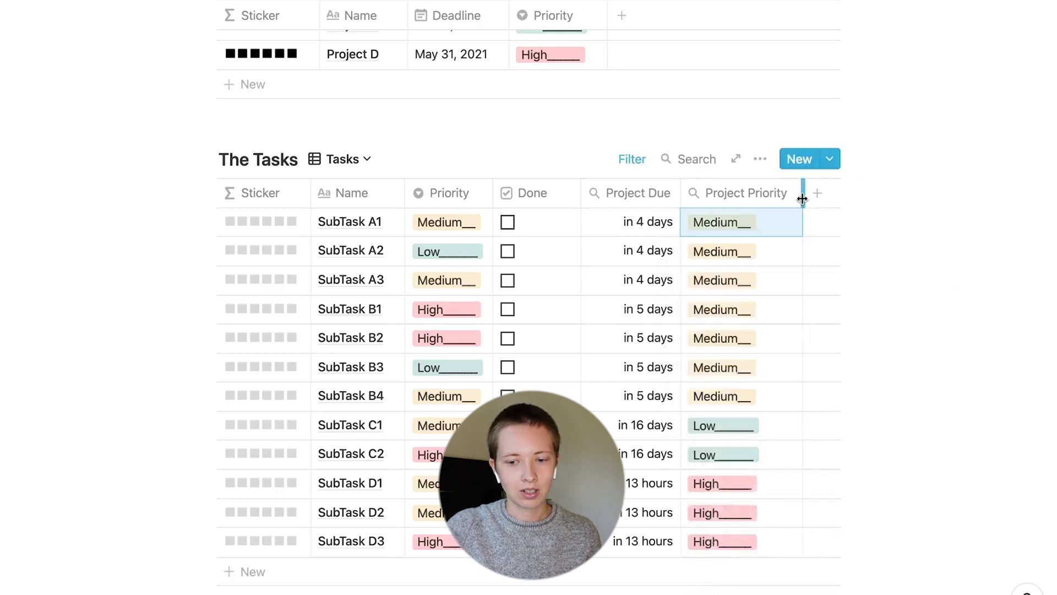
scroll(801, 198, "up", 3)
left_click_drag(918, 358, 639, 425)
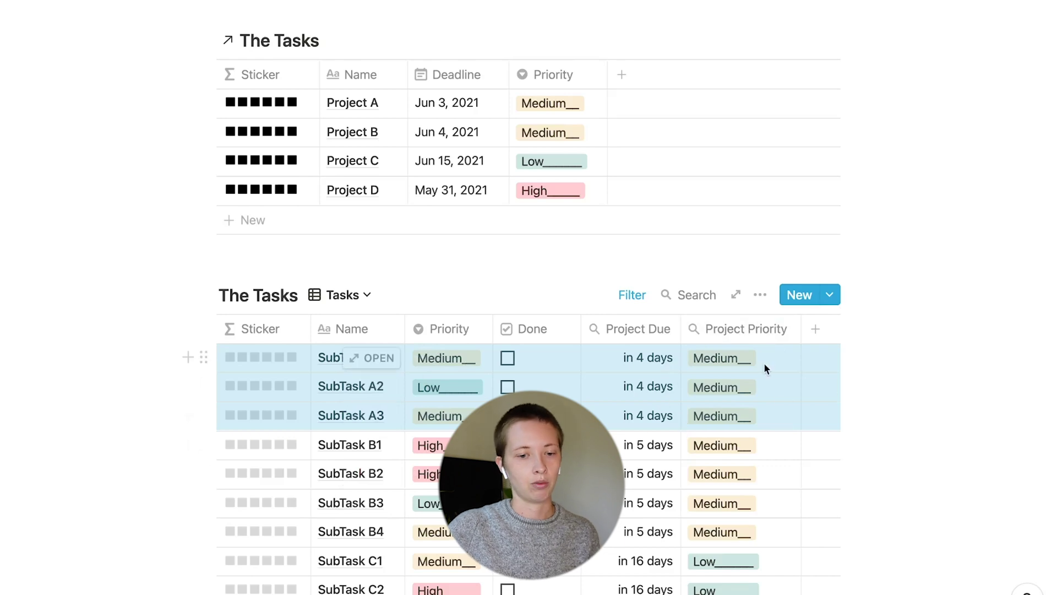
left_click_drag(895, 117, 193, 110)
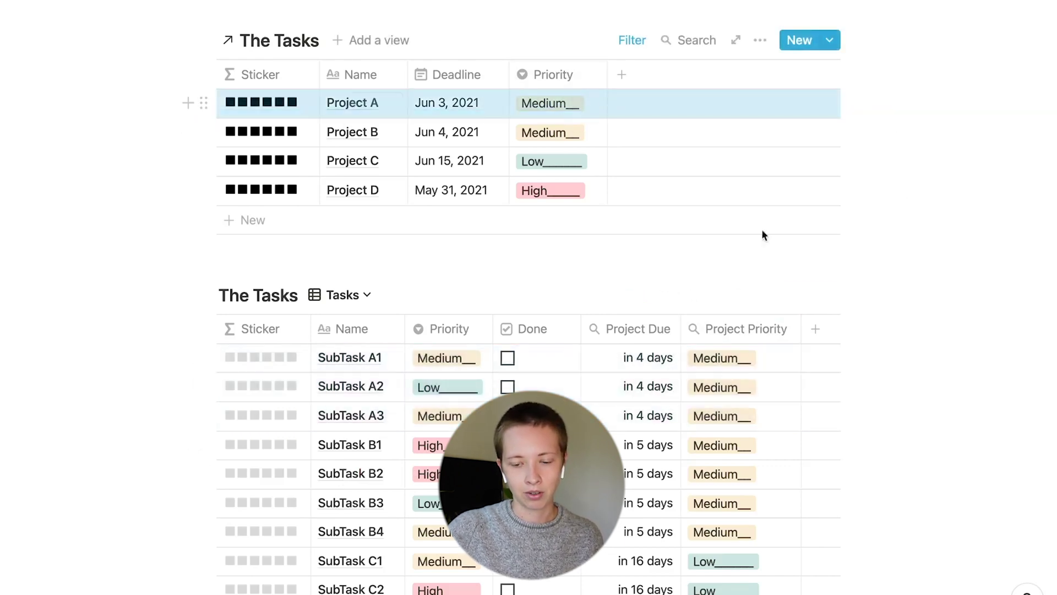
- Sort the subtask table by Project Due, then by Project Priority
scroll(854, 267, "down", 5)
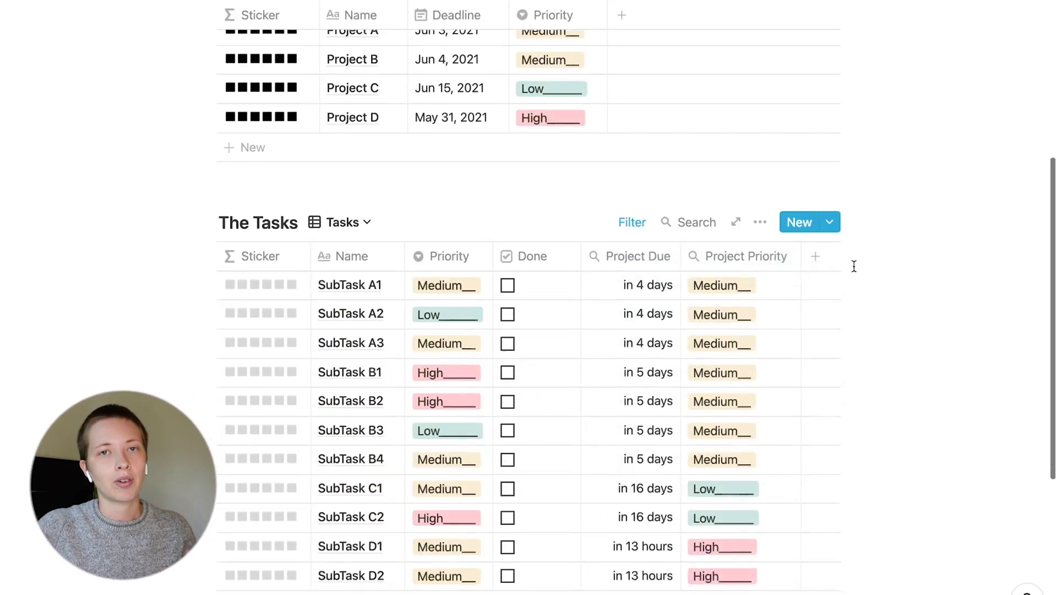
scroll(854, 266, "up", 1)
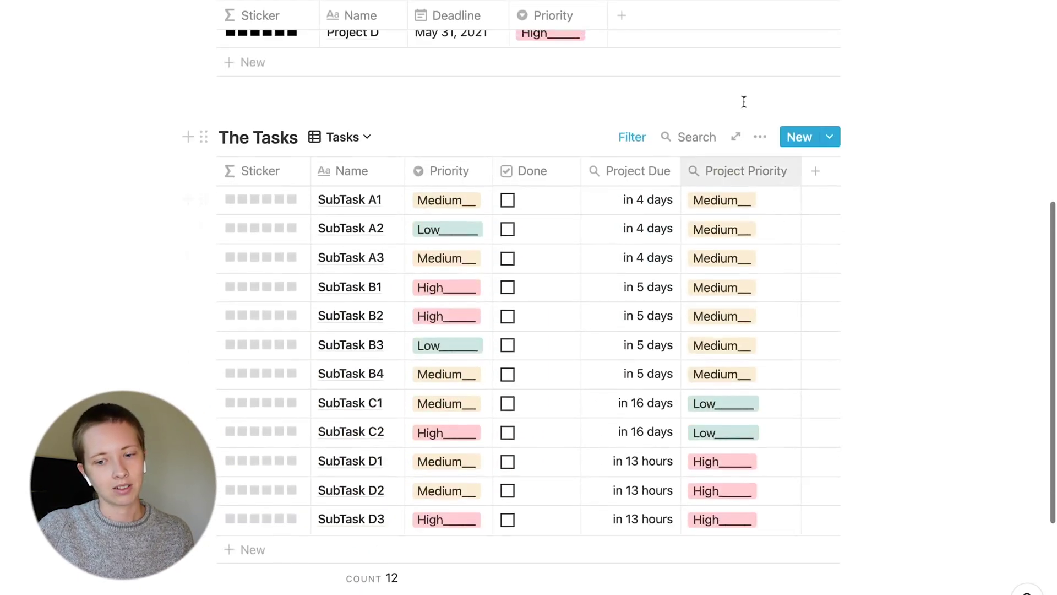
left_click(760, 137)
left_click(849, 368)
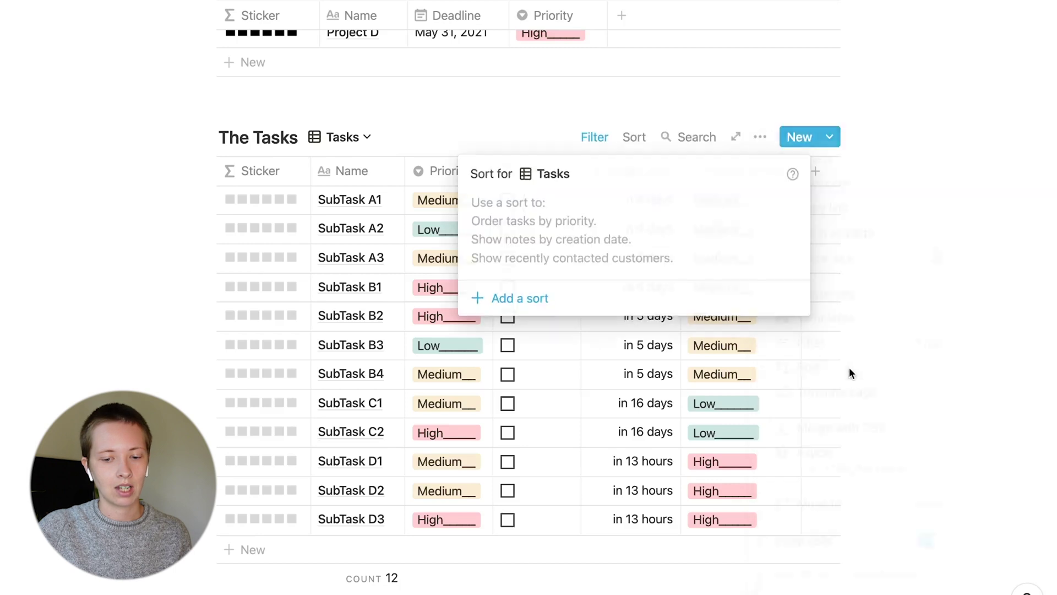
left_click(534, 298)
left_click(539, 208)
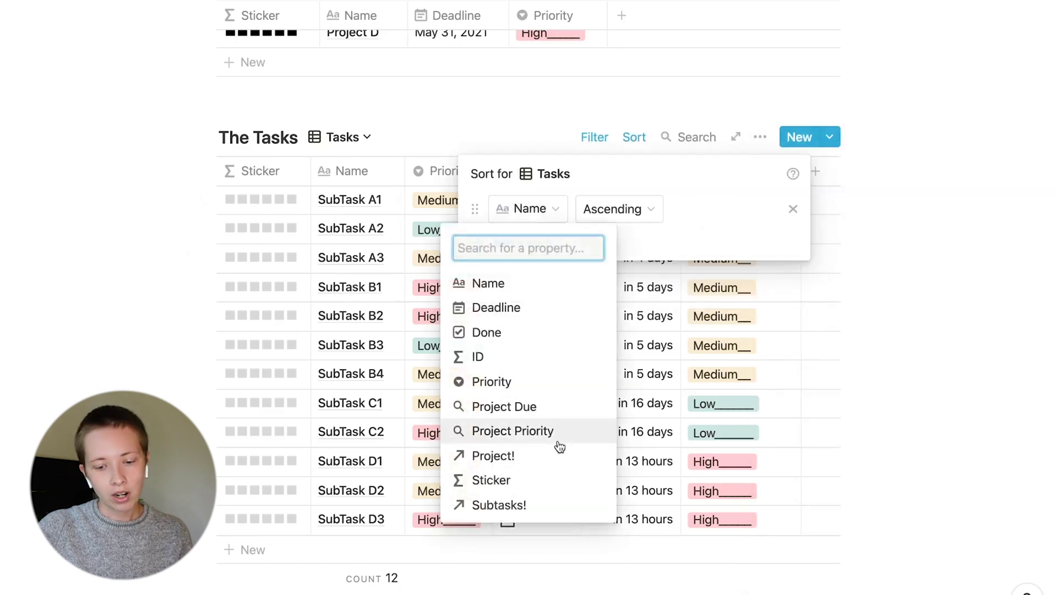
left_click(539, 408)
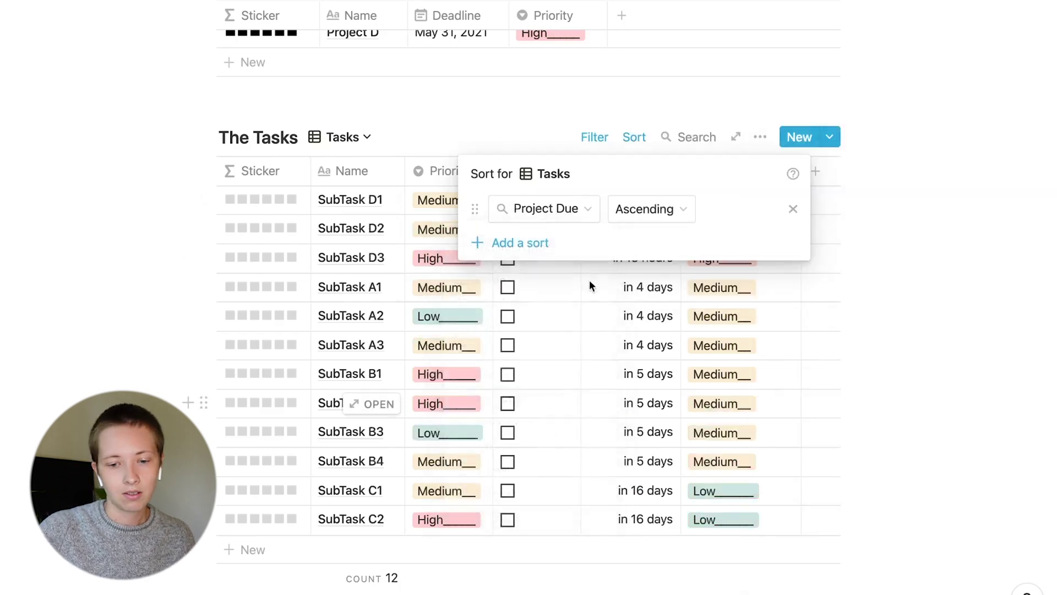
left_click(529, 244)
left_click(530, 247)
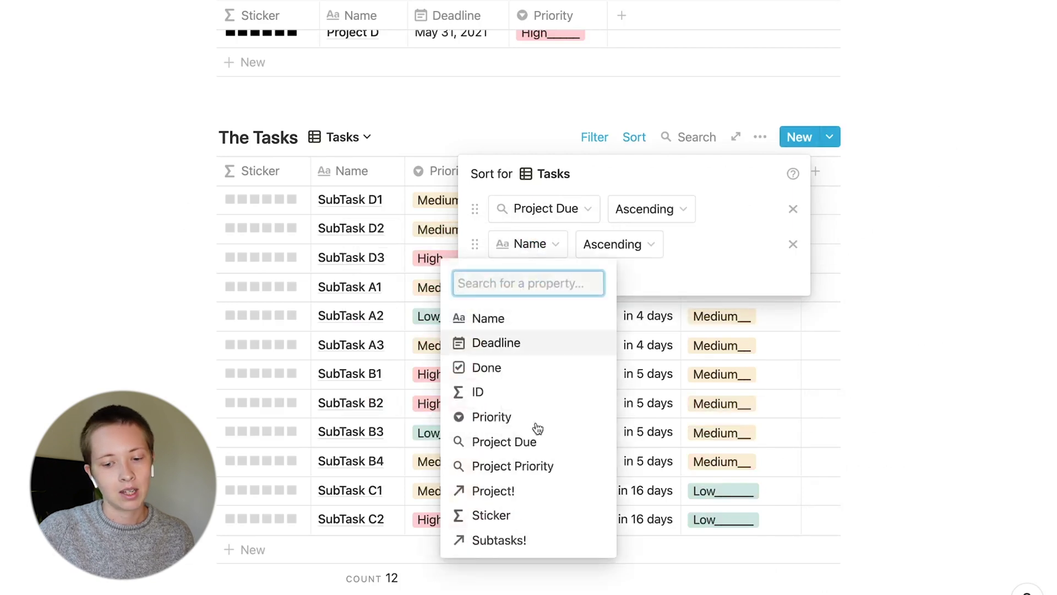
left_click(542, 462)
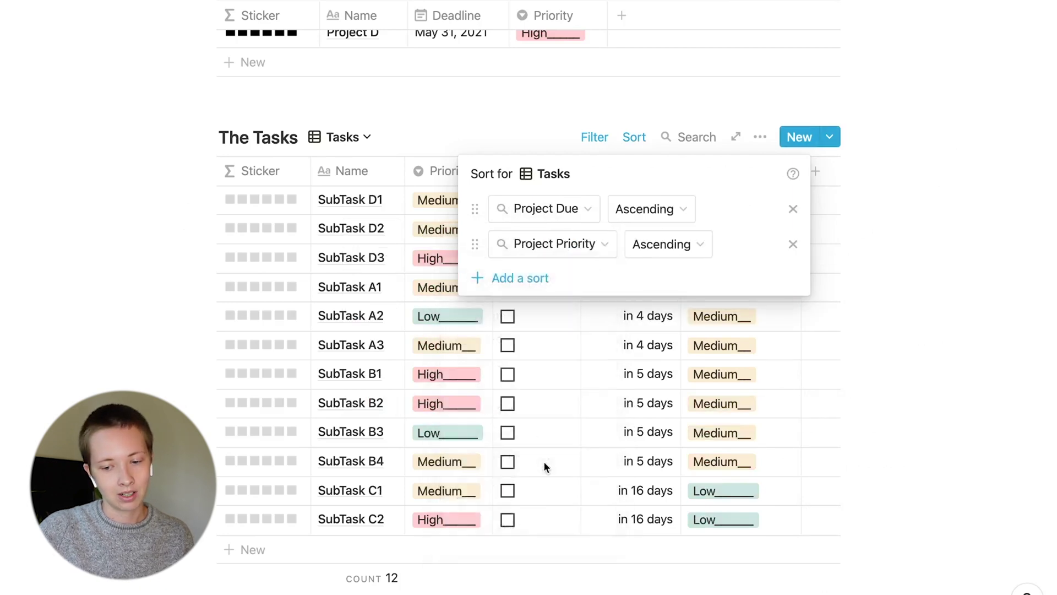
left_click(1008, 345)
- Highlight the D, A, B and C subtask groups in turn to check the order
left_click_drag(878, 207, 530, 276)
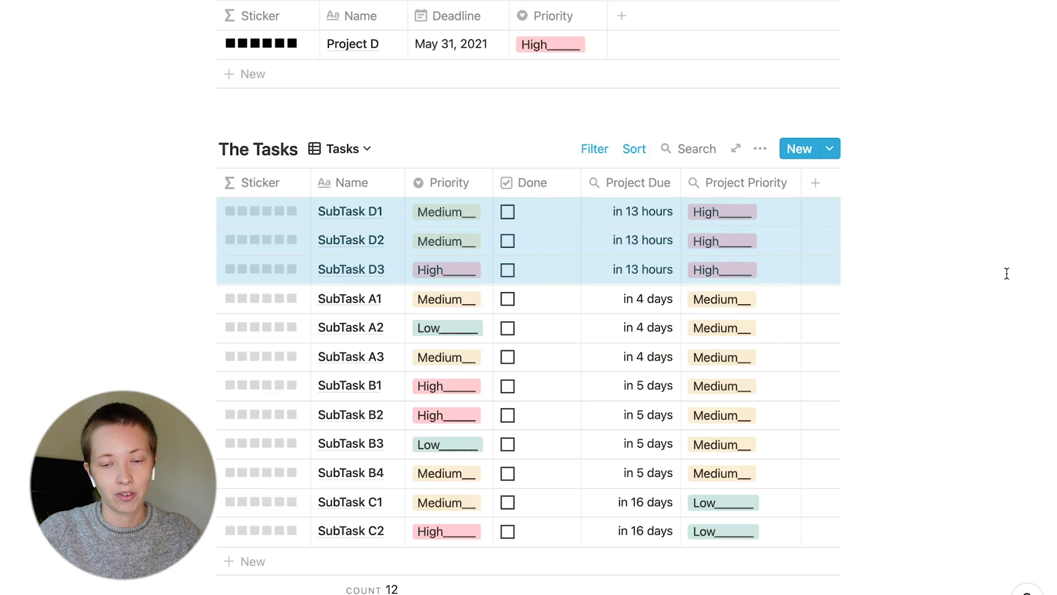
left_click_drag(906, 288, 493, 367)
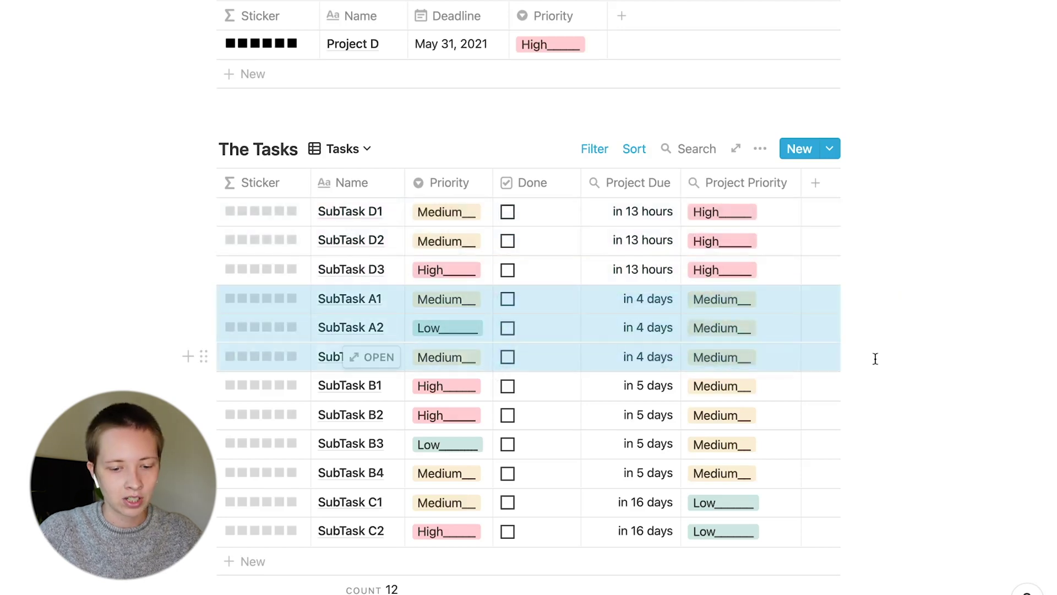
left_click_drag(961, 386, 598, 457)
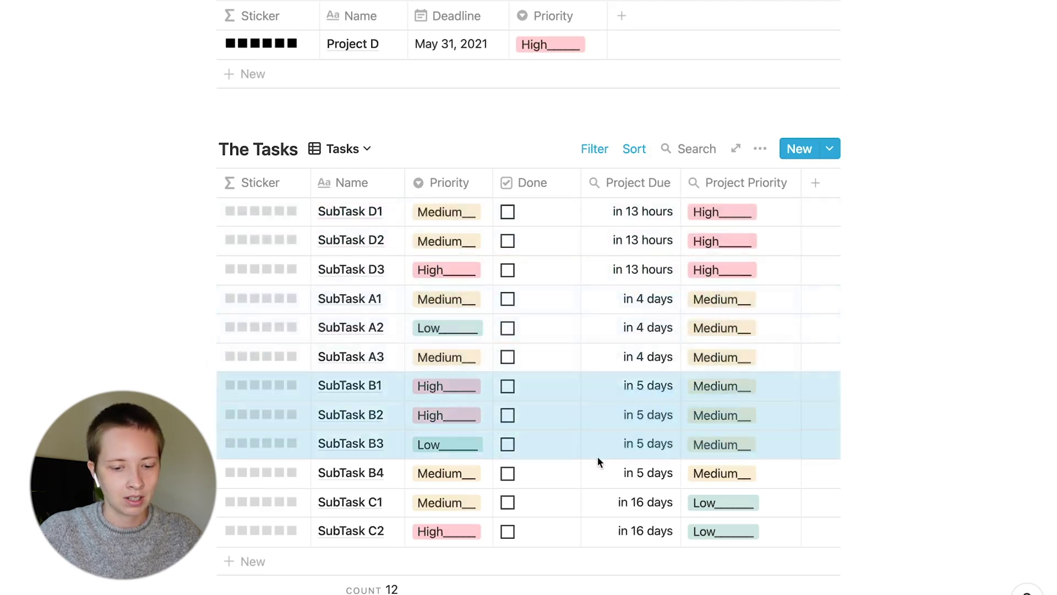
left_click_drag(883, 501, 724, 538)
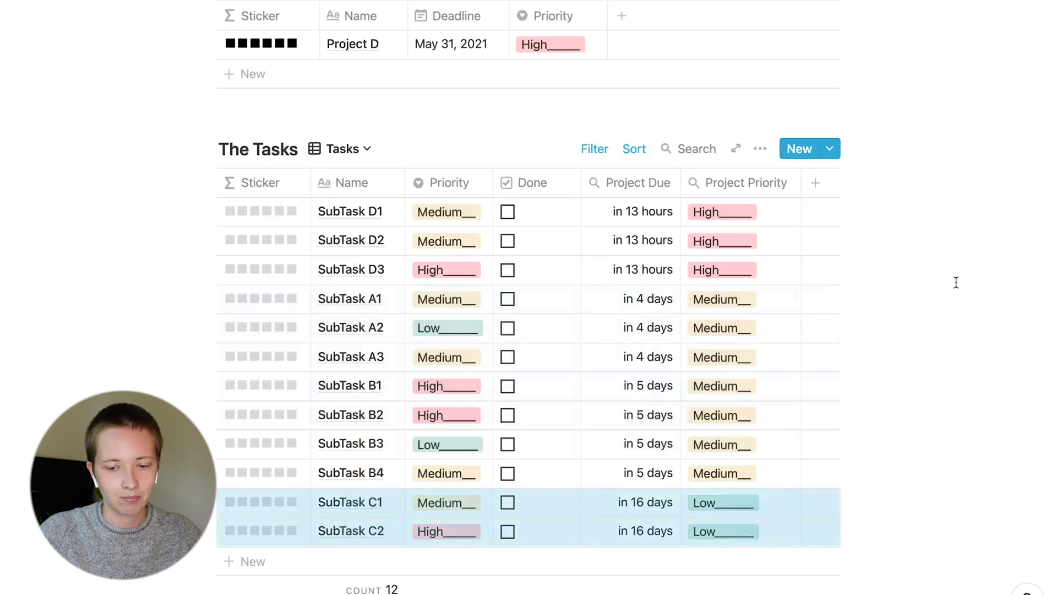
scroll(985, 209, "down", 1)
- Add a third sort rule on the subtasks' own Priority
left_click(634, 145)
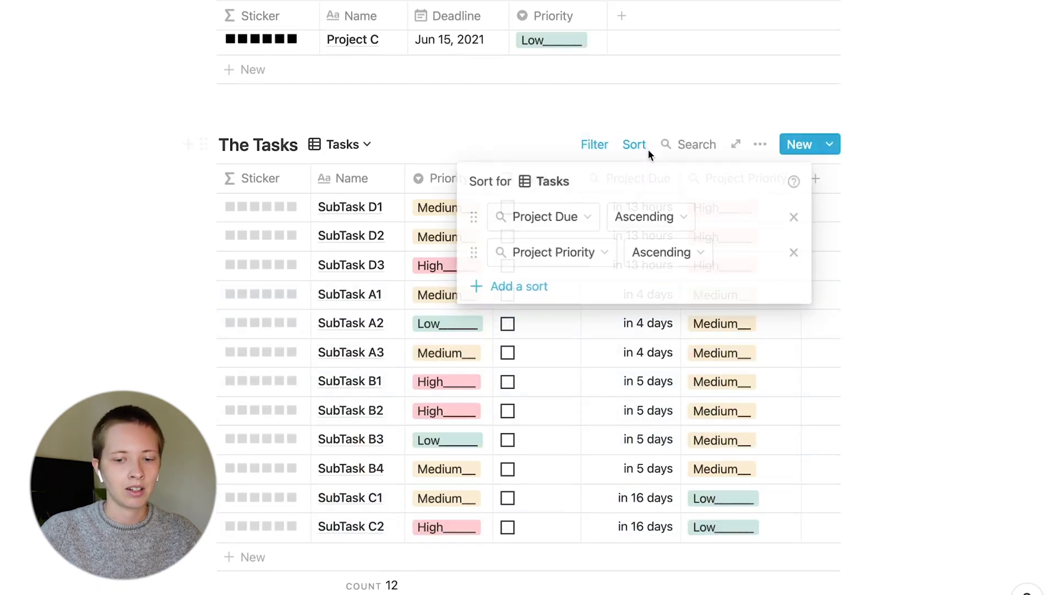
left_click(503, 286)
left_click(520, 290)
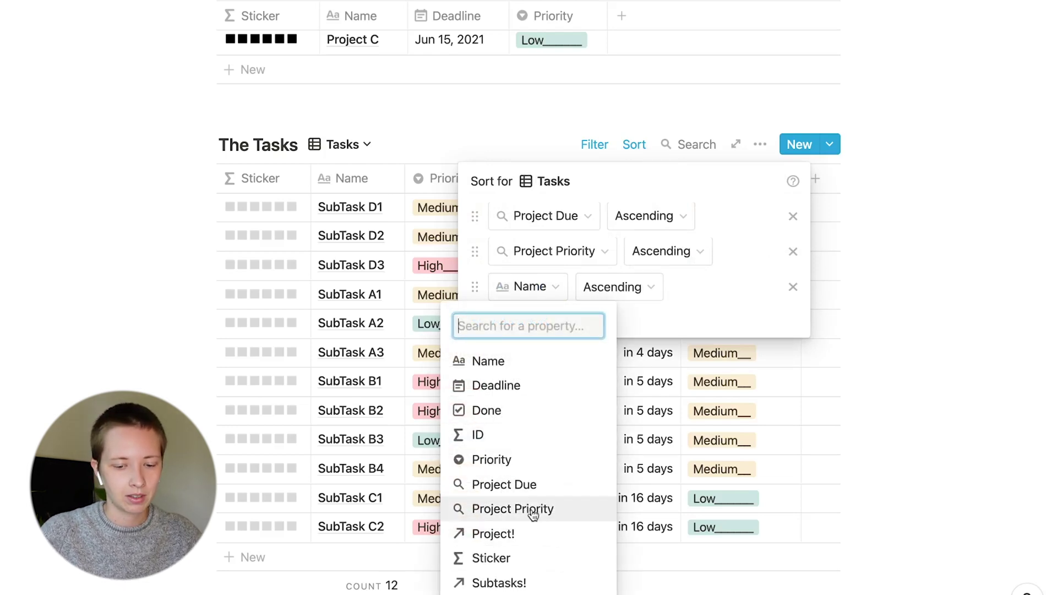
left_click(491, 459)
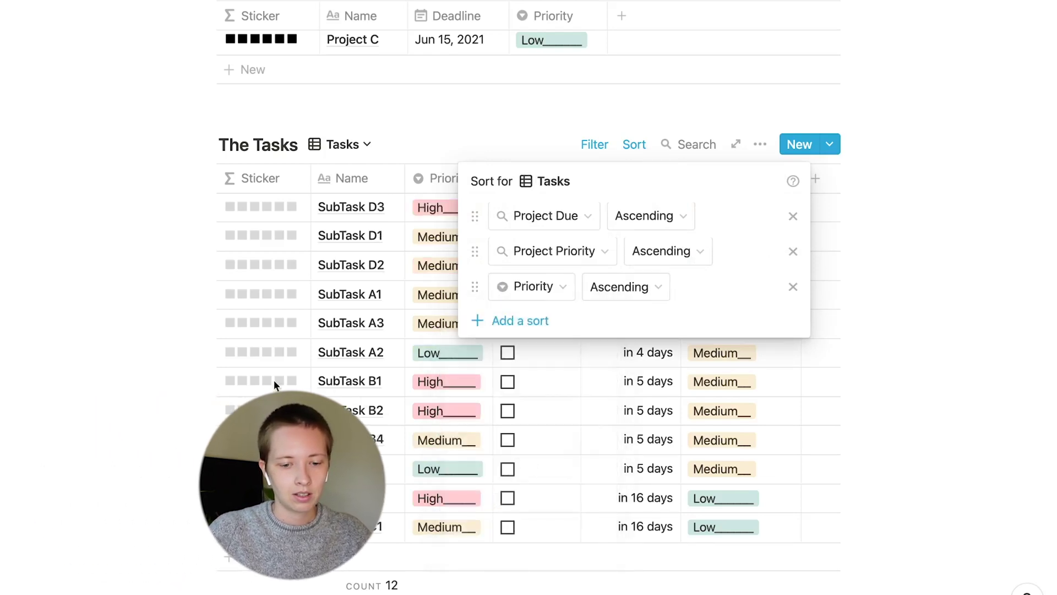
left_click(74, 314)
- Highlight the SubTask D1, D2 and A1 rows to verify the new ordering
scroll(904, 225, "up", 1)
left_click_drag(943, 221, 505, 277)
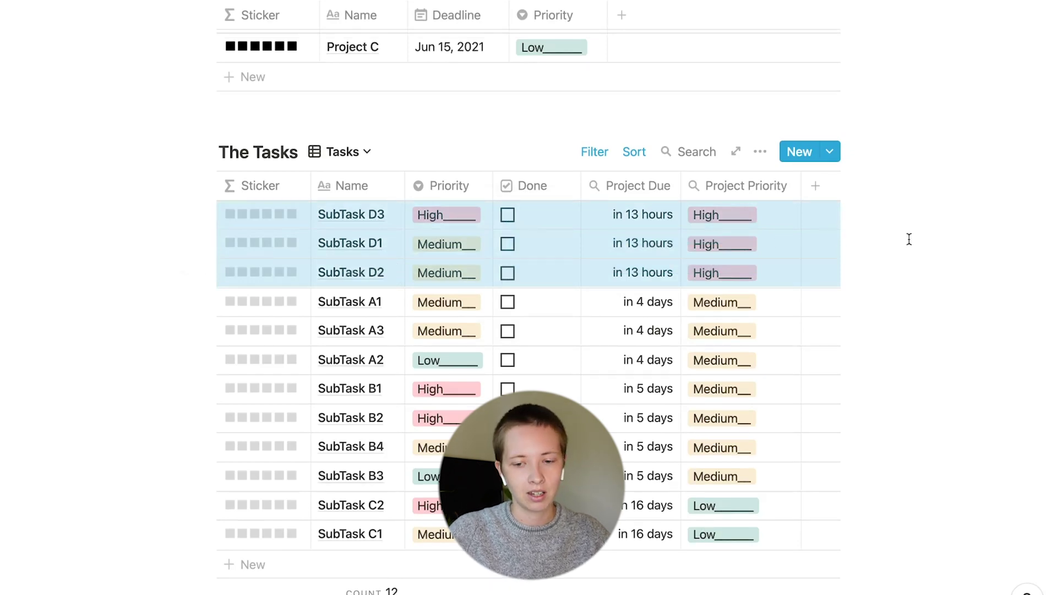
left_click(900, 217)
left_click_drag(899, 216, 177, 215)
left_click(287, 249)
left_click_drag(287, 250, 876, 249)
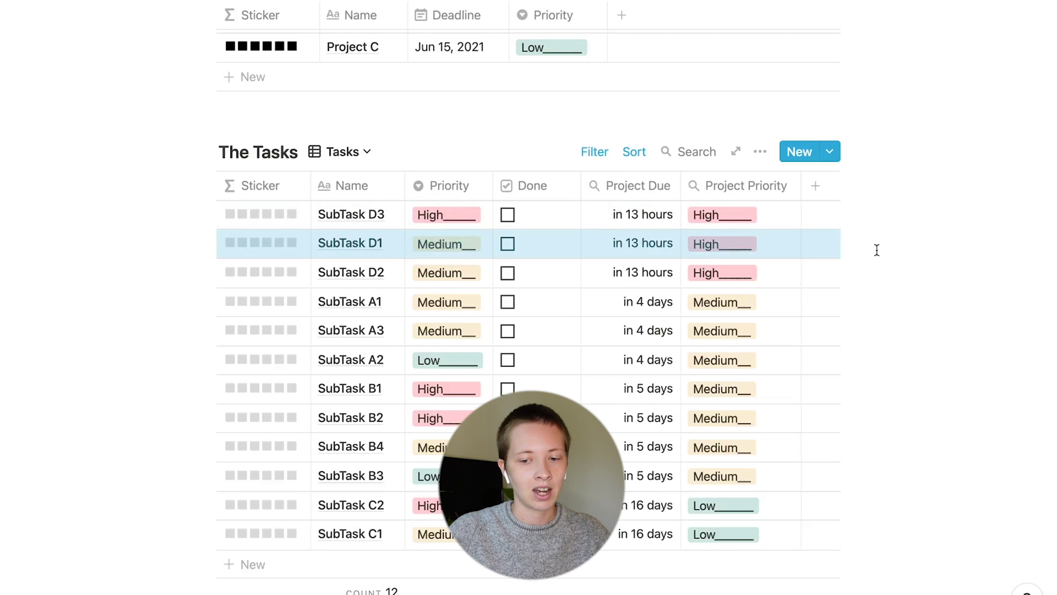
left_click_drag(937, 278, 341, 280)
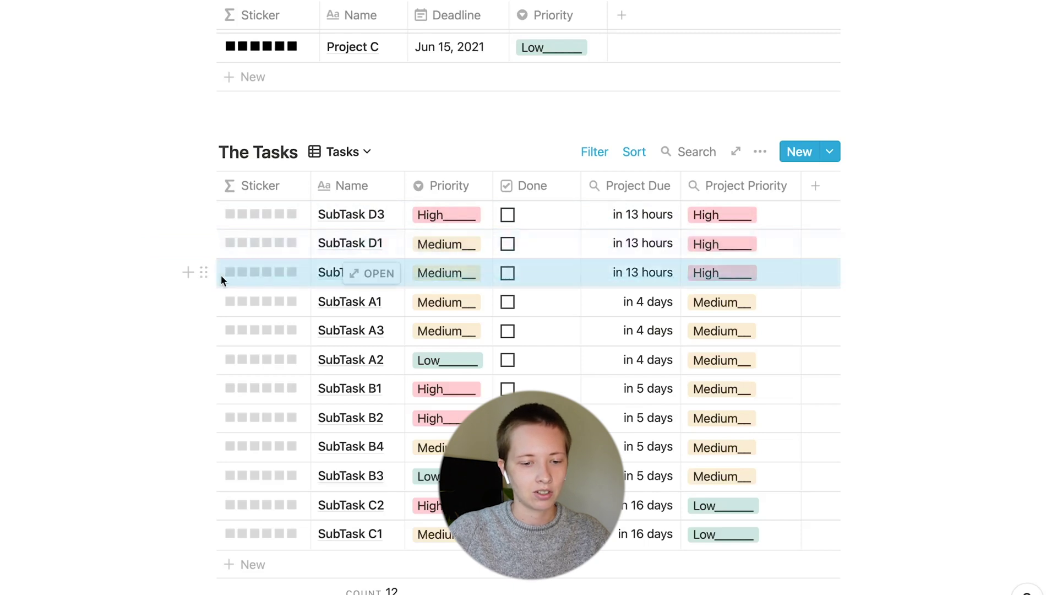
left_click_drag(163, 300, 890, 338)
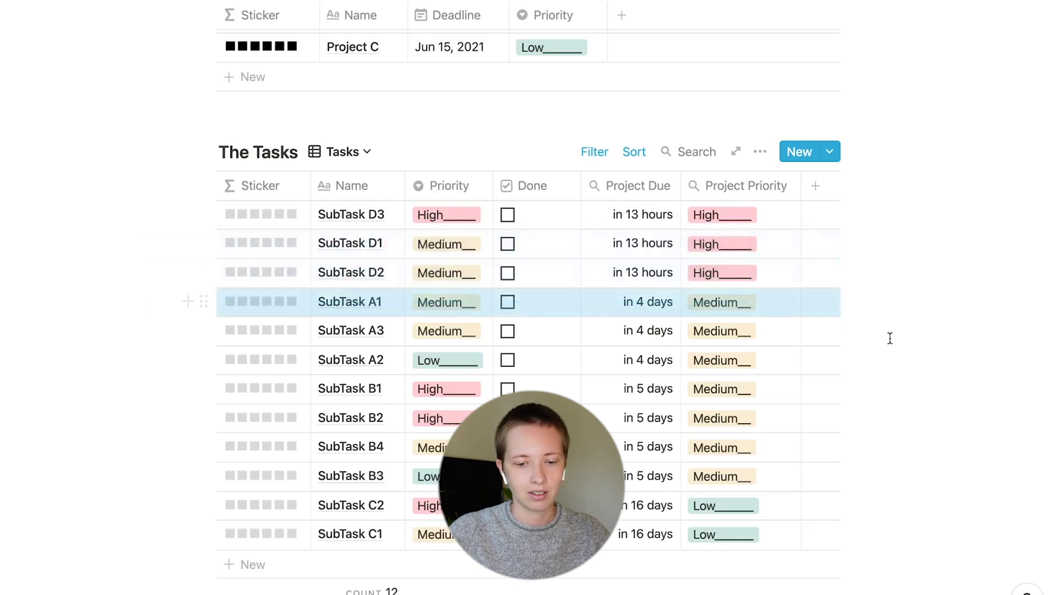
scroll(754, 329, "up", 2)
- Hide the Project Priority column and switch The Tasks to the Archive view
left_click(711, 279)
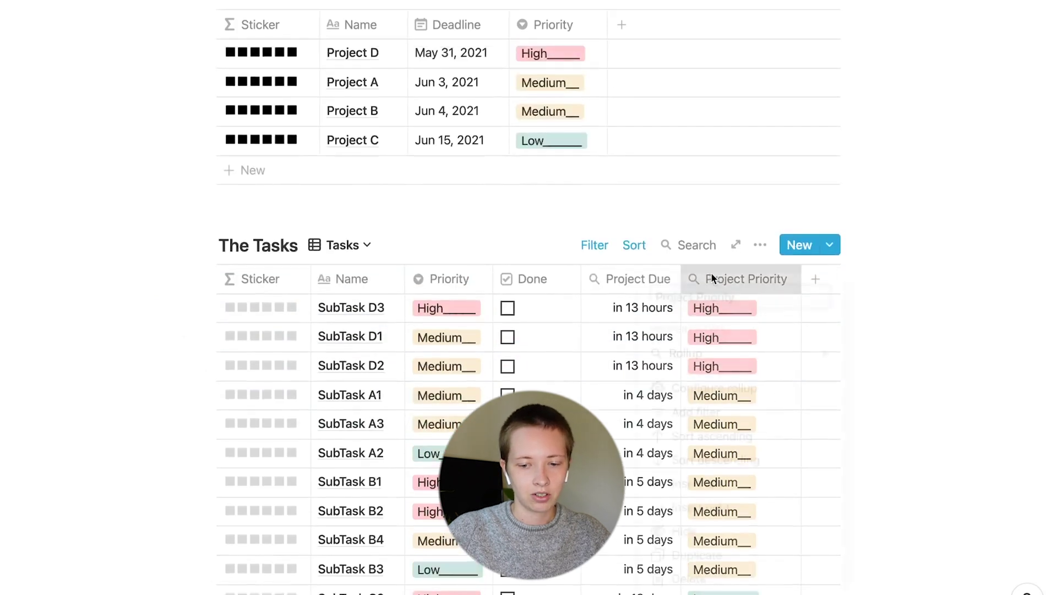
left_click(711, 550)
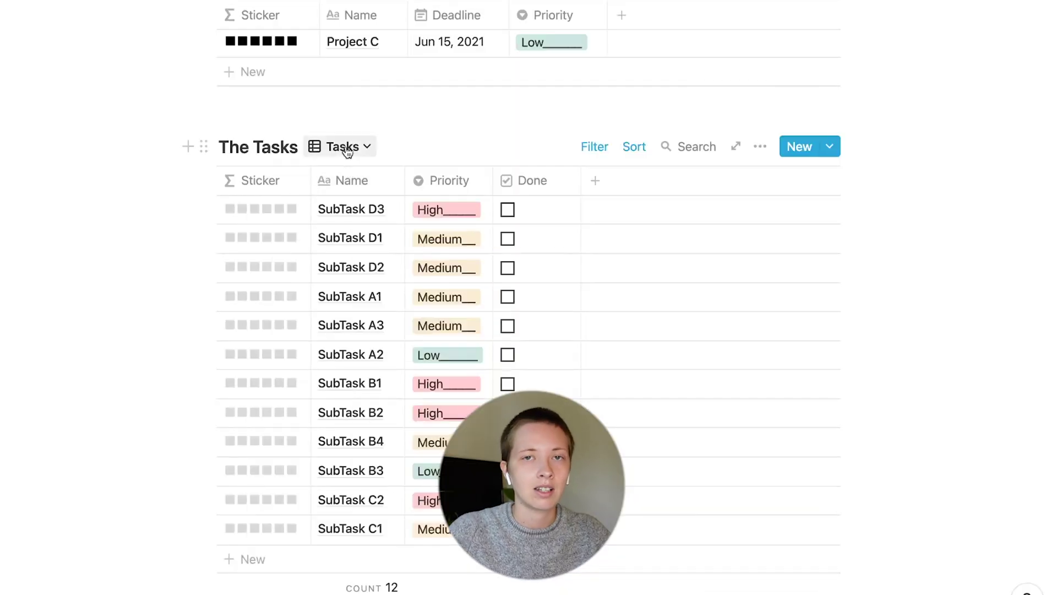
left_click(349, 153)
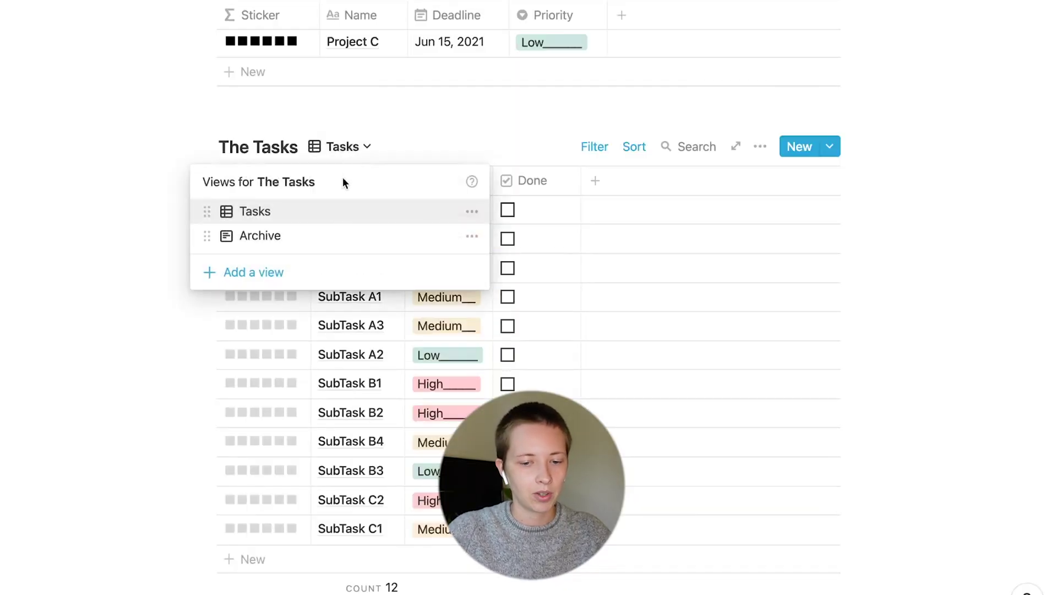
left_click(331, 240)
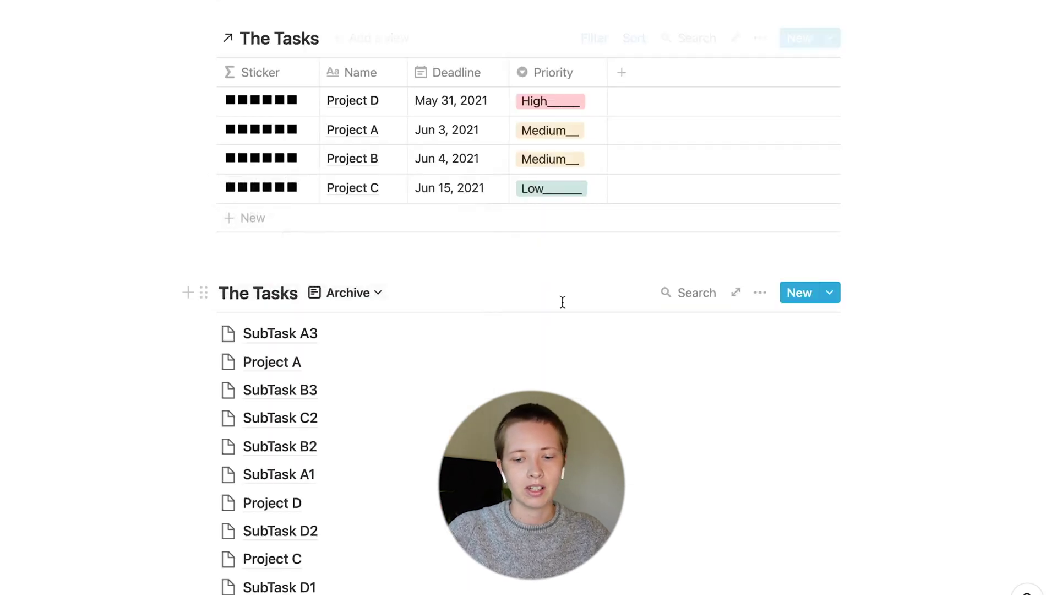
- Filter the Archive view to show only rows where Done is checked
scroll(563, 304, "down", 5)
scroll(562, 306, "up", 2)
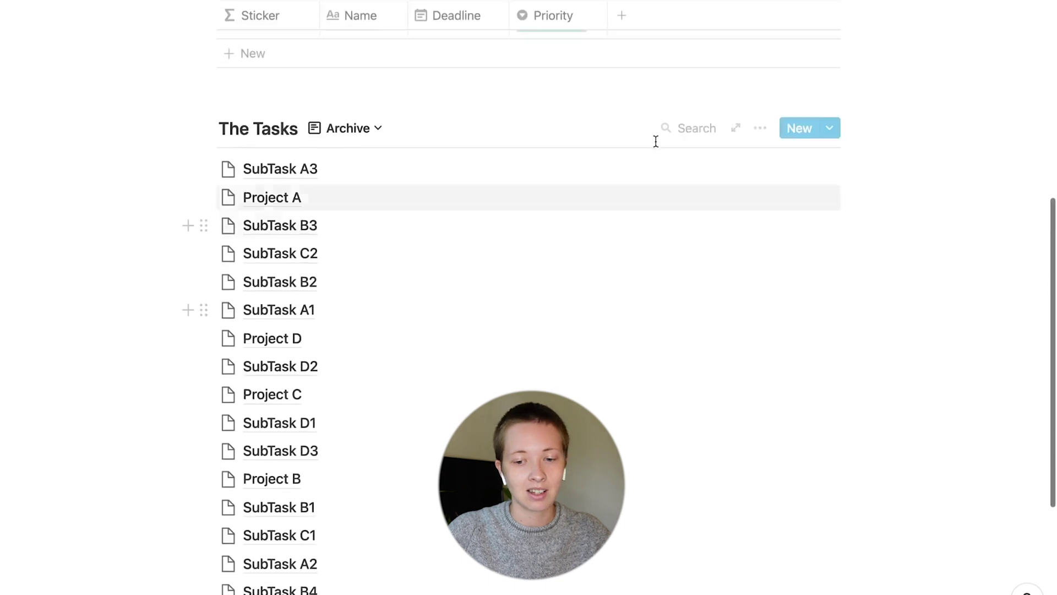
left_click(765, 135)
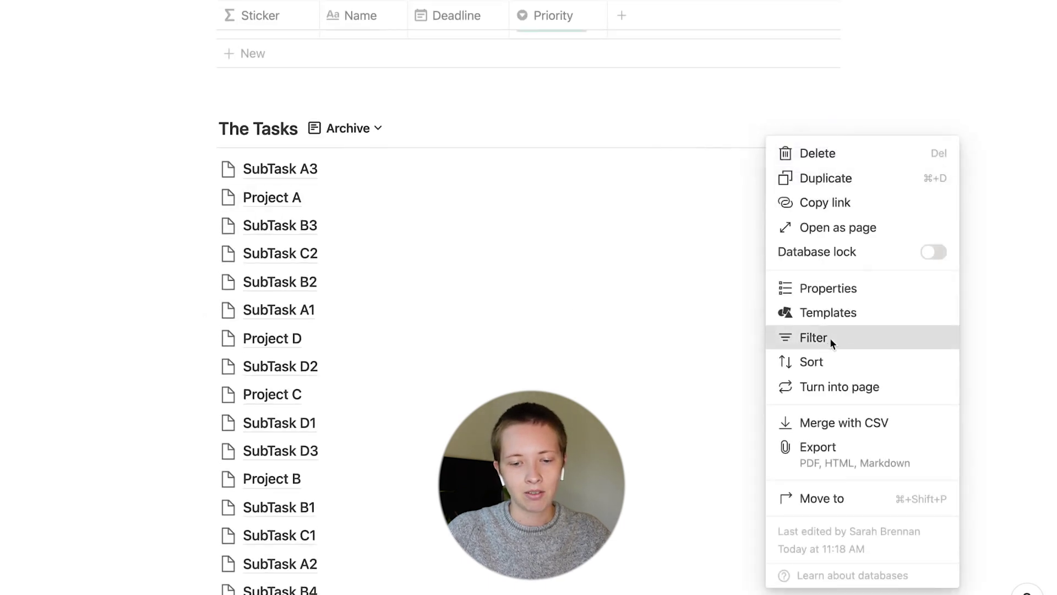
left_click(830, 338)
left_click(449, 294)
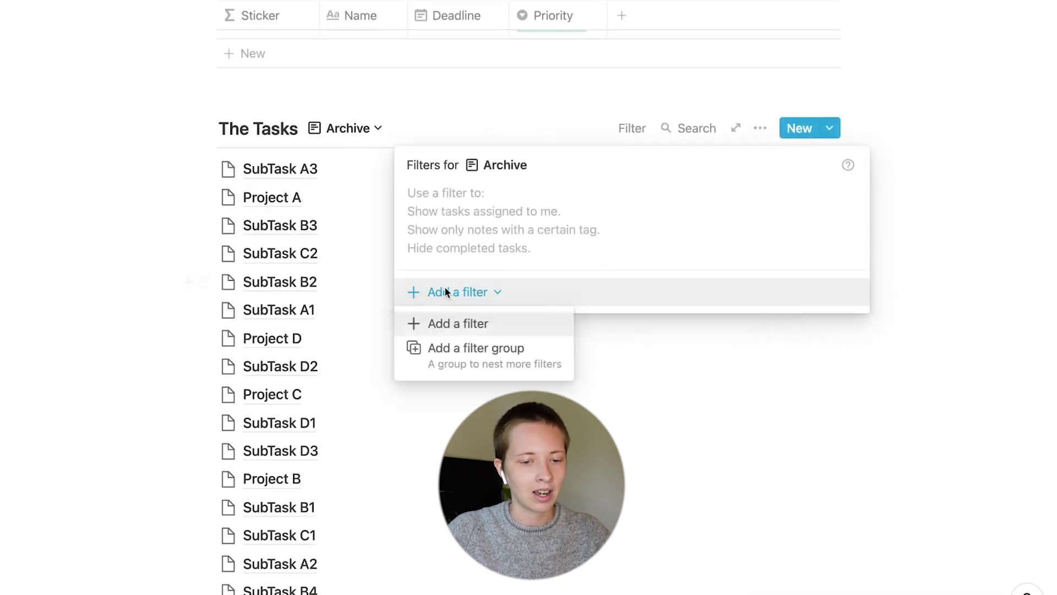
left_click(447, 323)
left_click(505, 209)
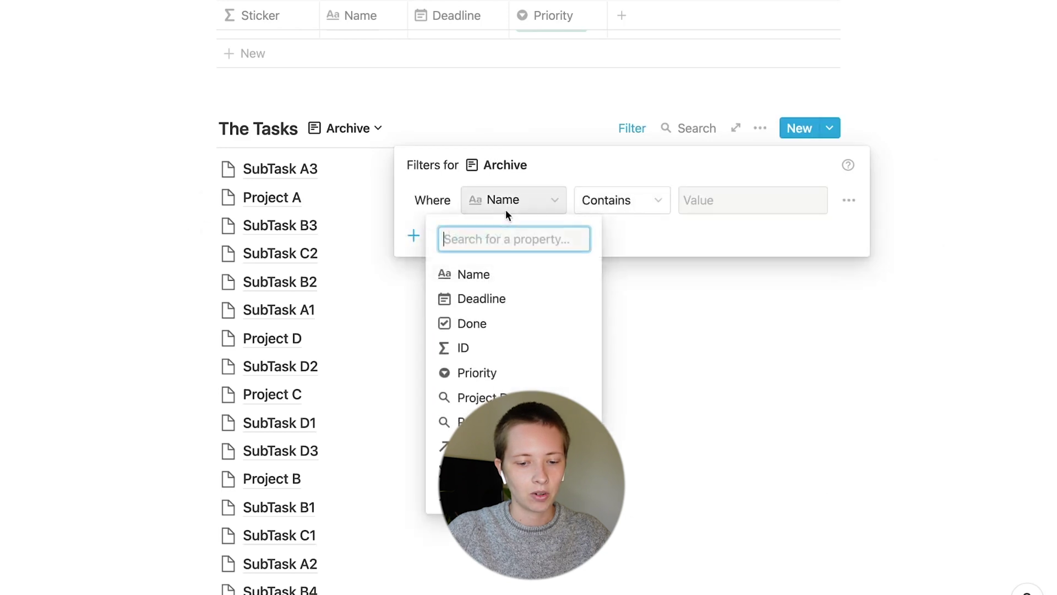
left_click(509, 322)
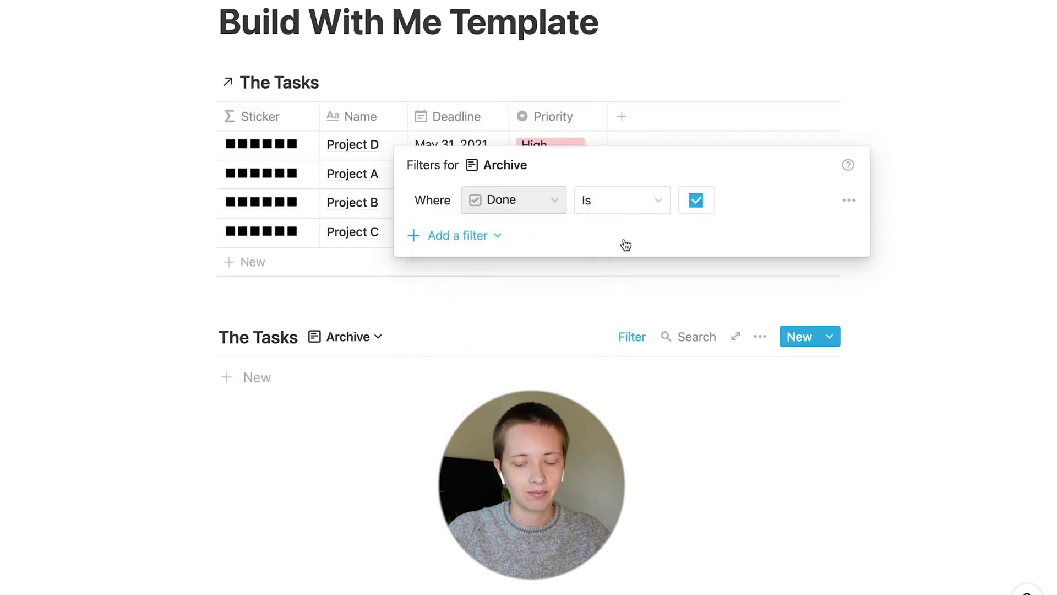
left_click(103, 359)
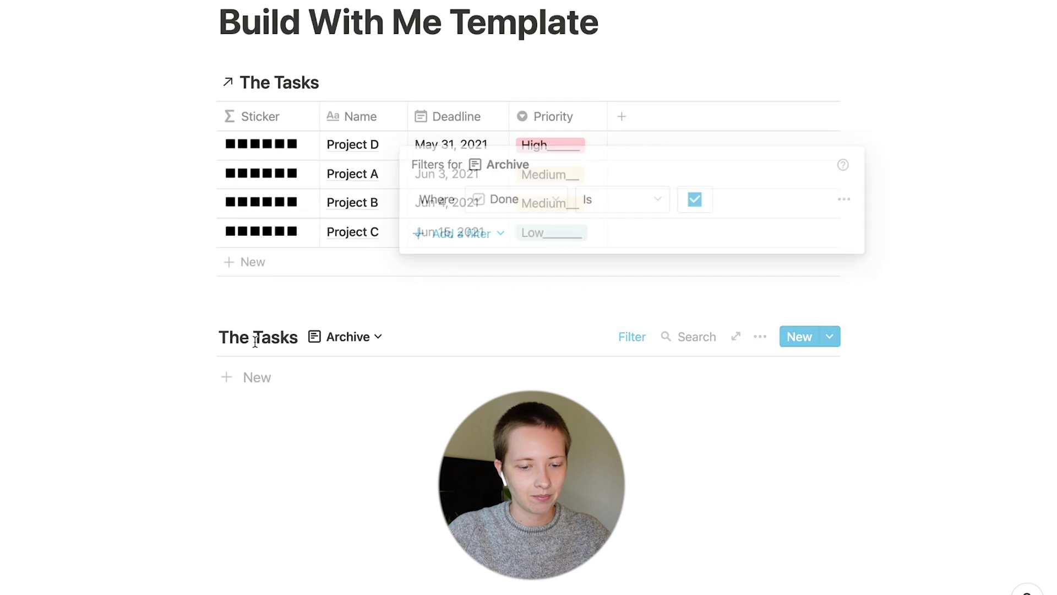
left_click(348, 337)
- In the Tasks view, add a second filter: Done is unchecked
left_click(288, 403)
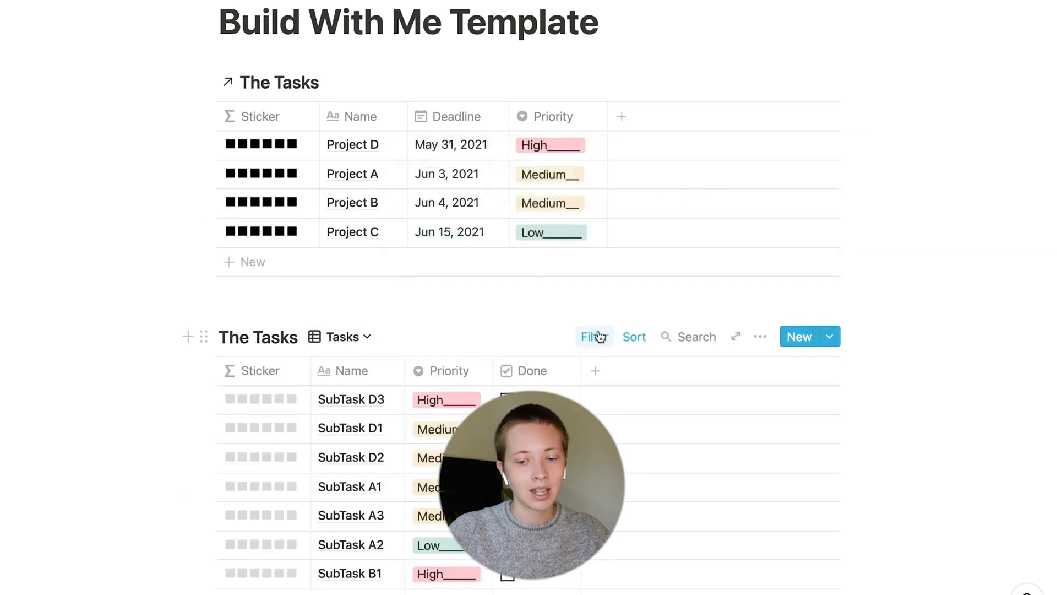
scroll(597, 330, "down", 3)
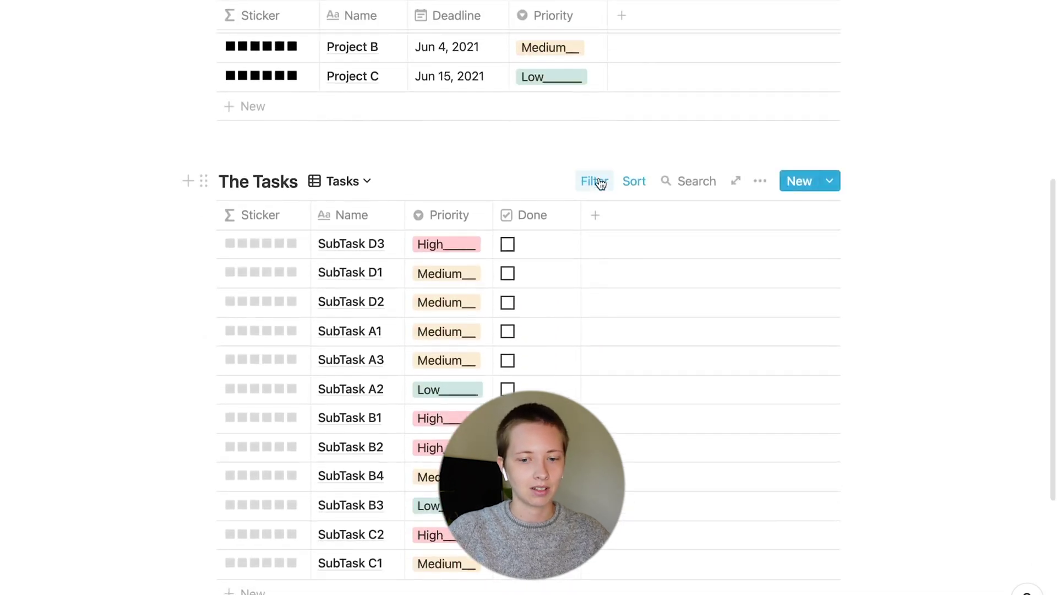
left_click(594, 180)
left_click(403, 292)
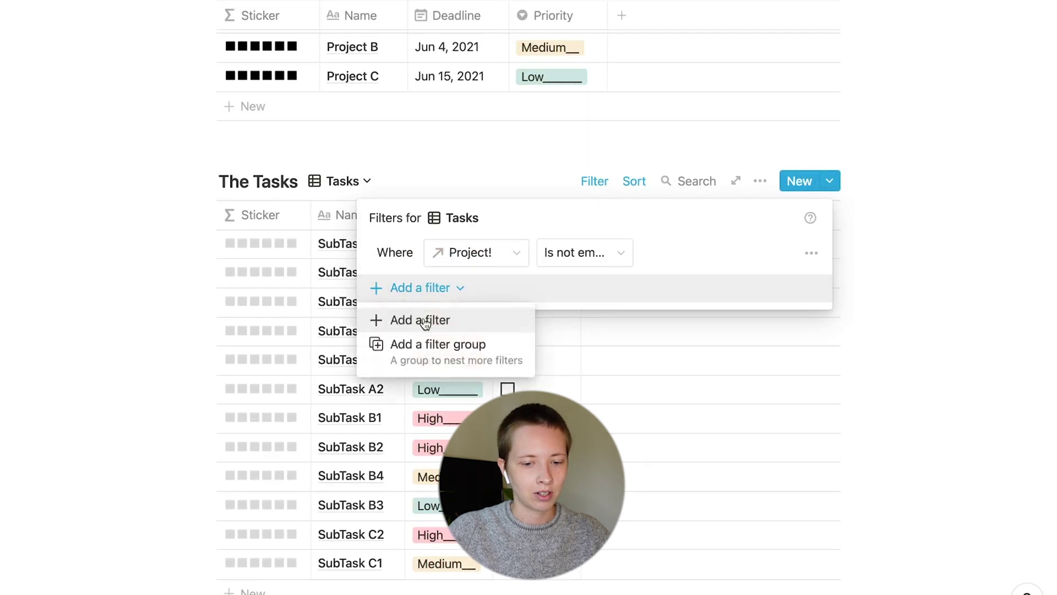
left_click(425, 323)
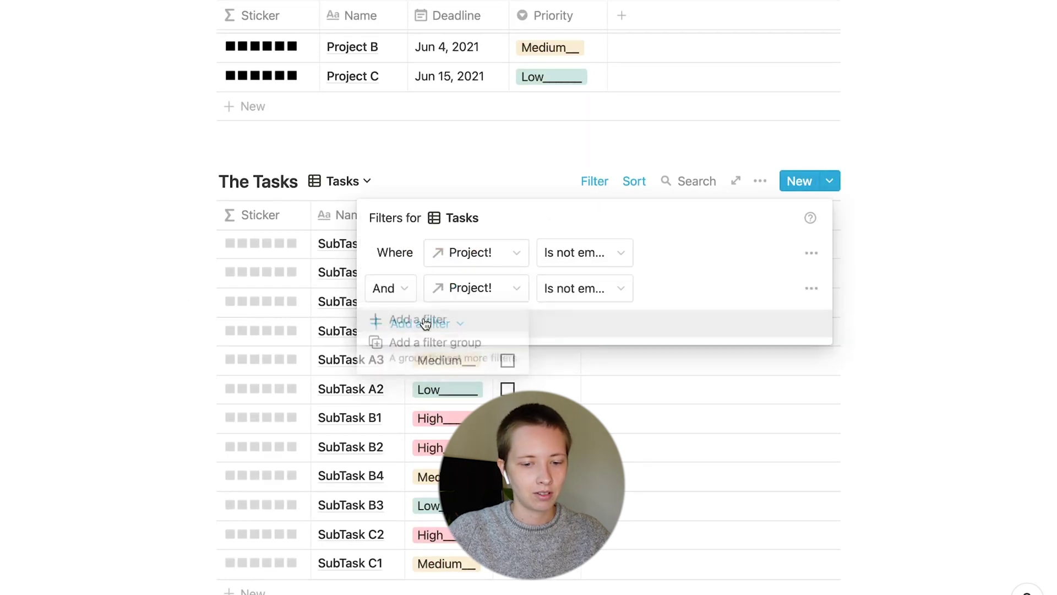
left_click(475, 291)
left_click(435, 407)
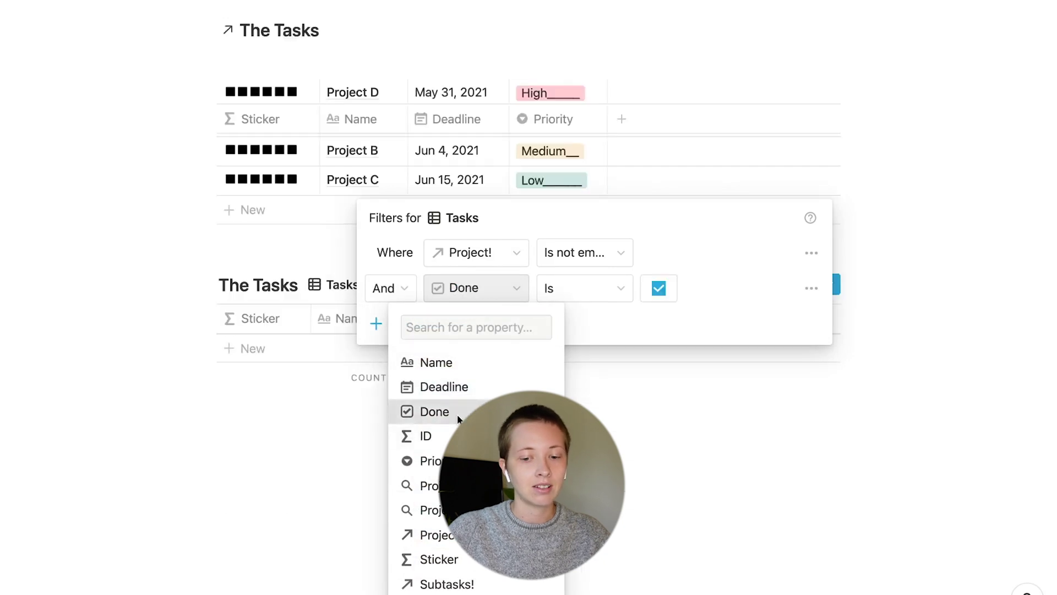
left_click(658, 288)
left_click(991, 274)
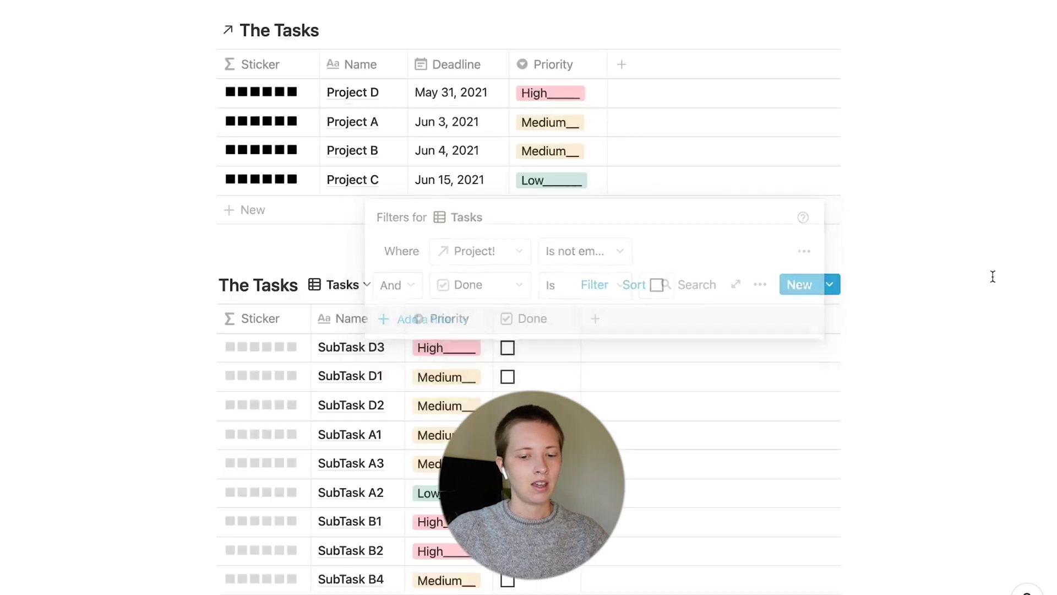
- Tick Done on SubTasks D3, D1 and D2 so they drop out of the list
scroll(955, 316, "down", 2)
scroll(955, 317, "down", 4)
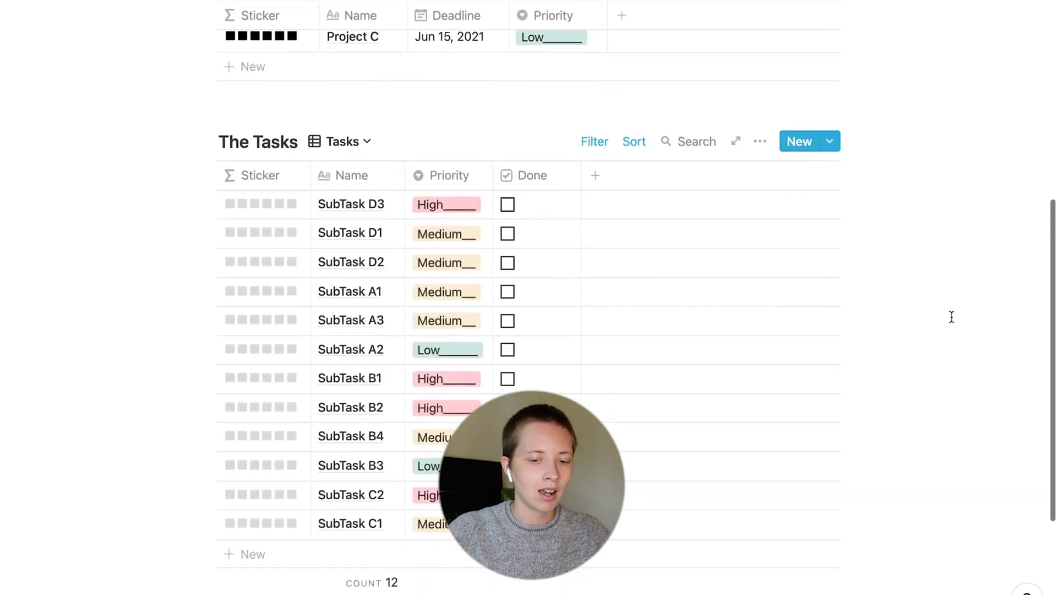
left_click(507, 204)
left_click(507, 205)
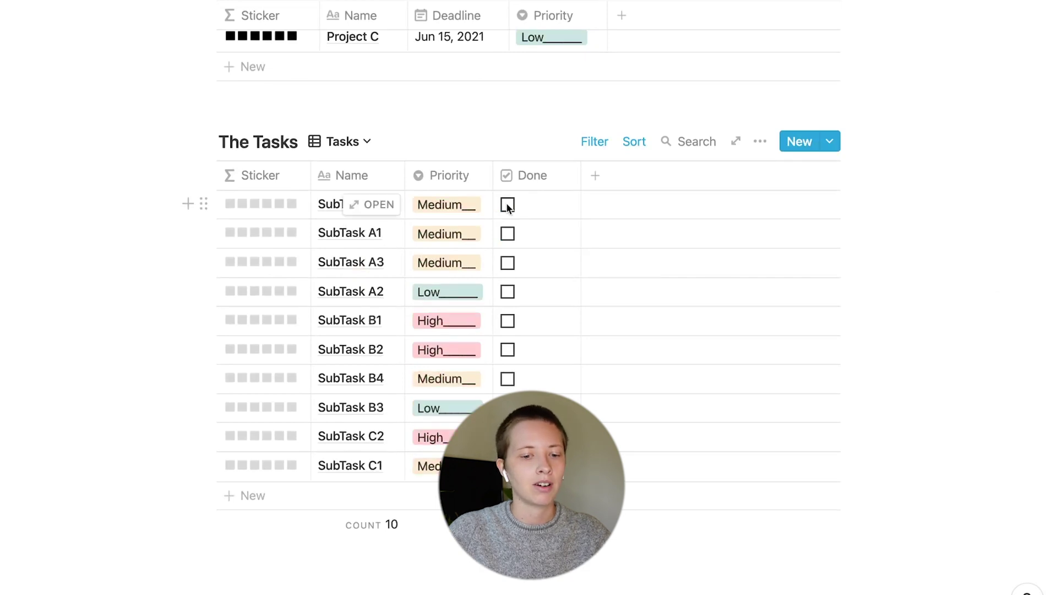
left_click(507, 204)
left_click(342, 142)
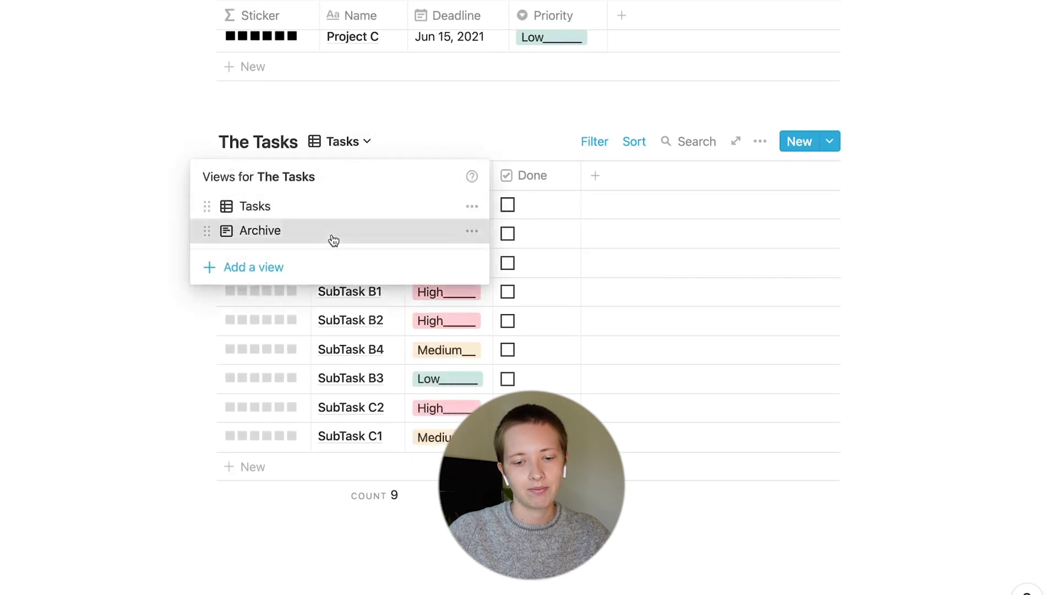
- Switch to the Archive view and make the Done property visible
left_click(333, 238)
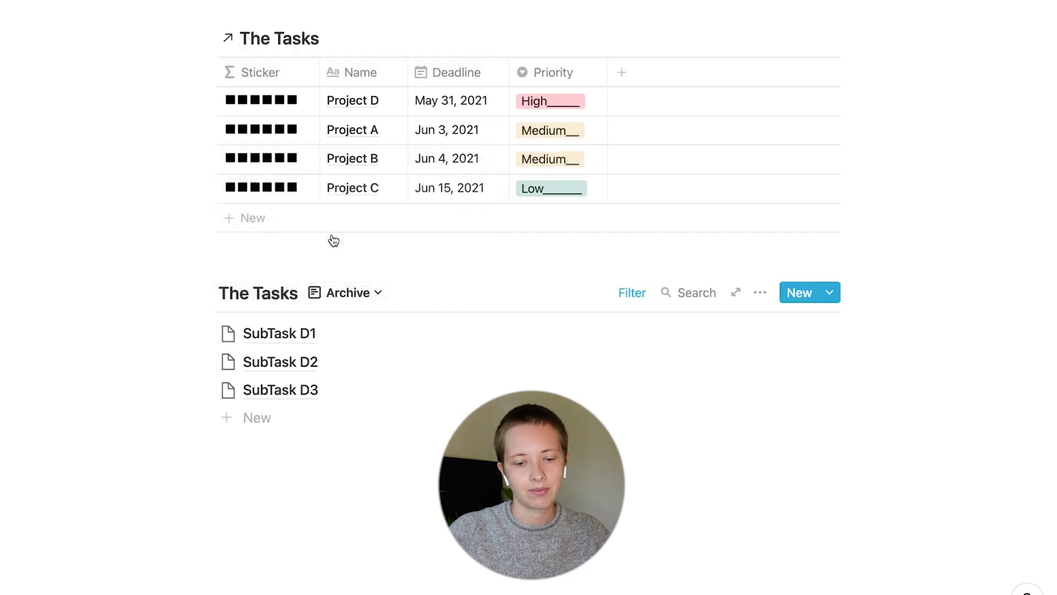
left_click(759, 293)
left_click(819, 324)
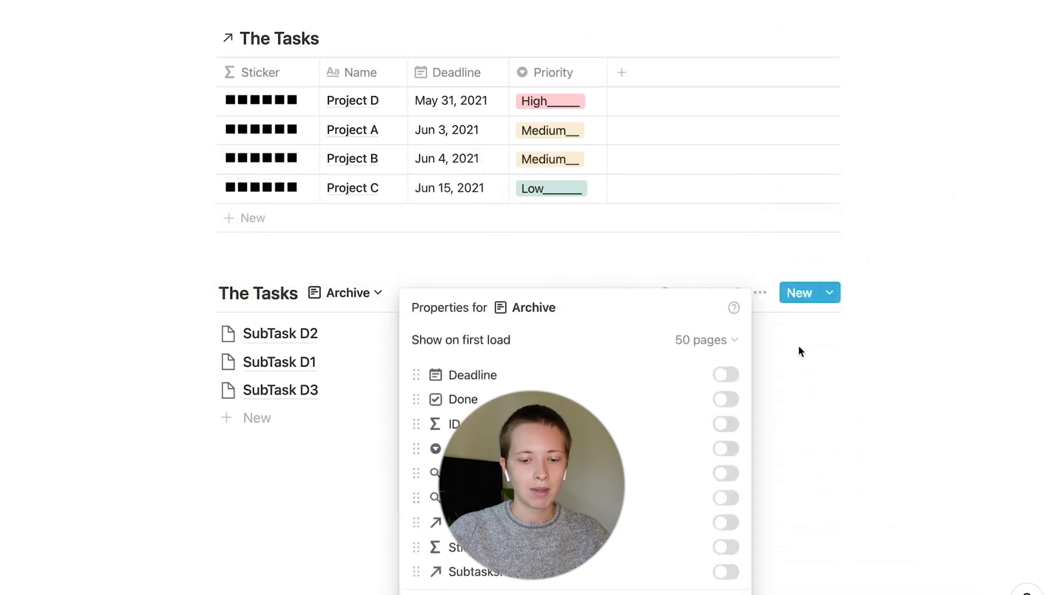
left_click(726, 399)
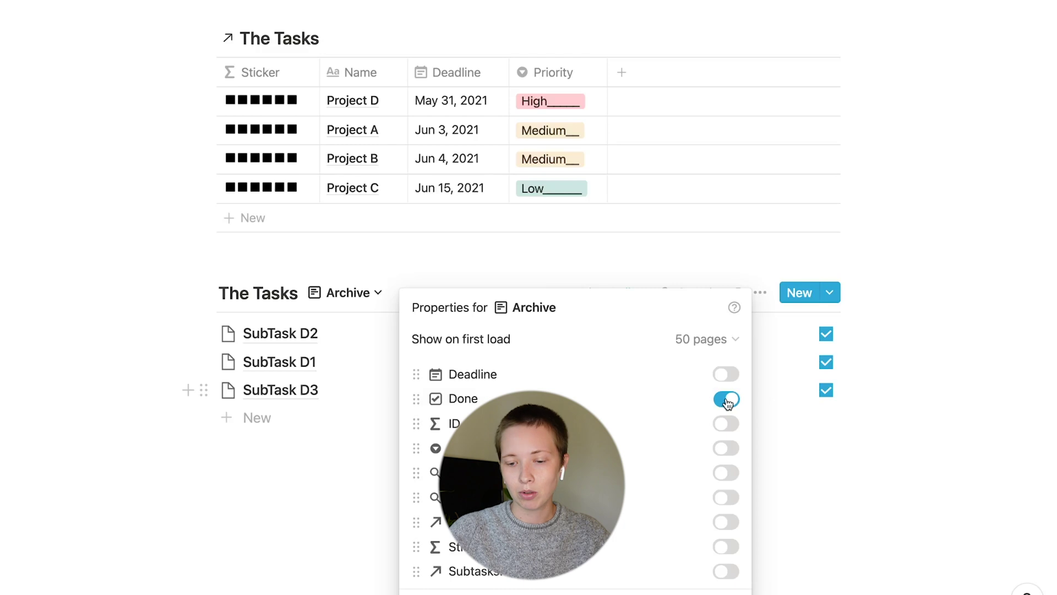
left_click(926, 373)
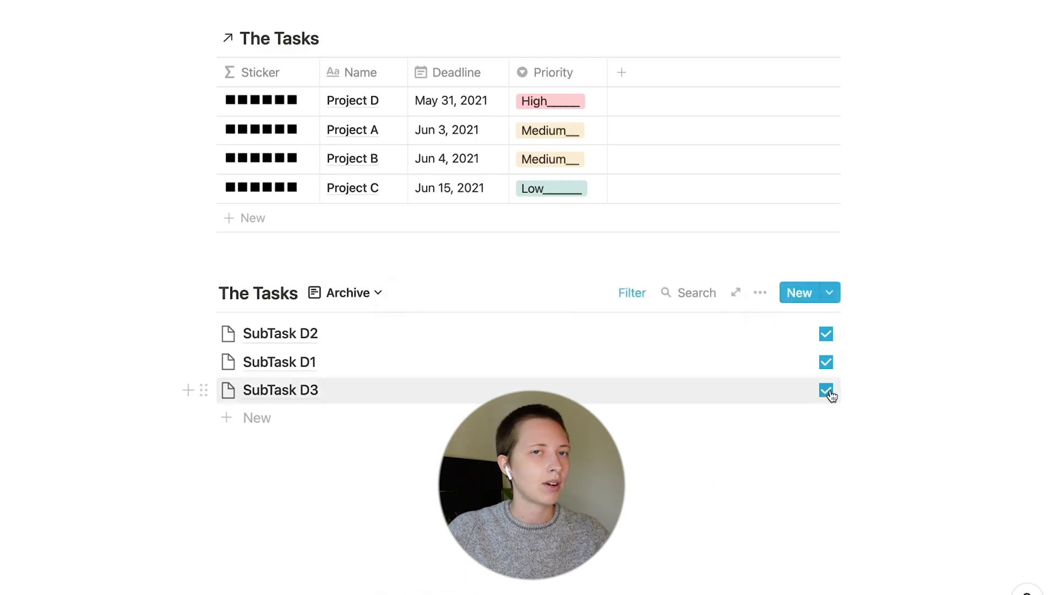
- Check Done on SubTasks D3, D1 and D2, then return to the Tasks view's sorts
left_click(826, 391)
left_click(826, 362)
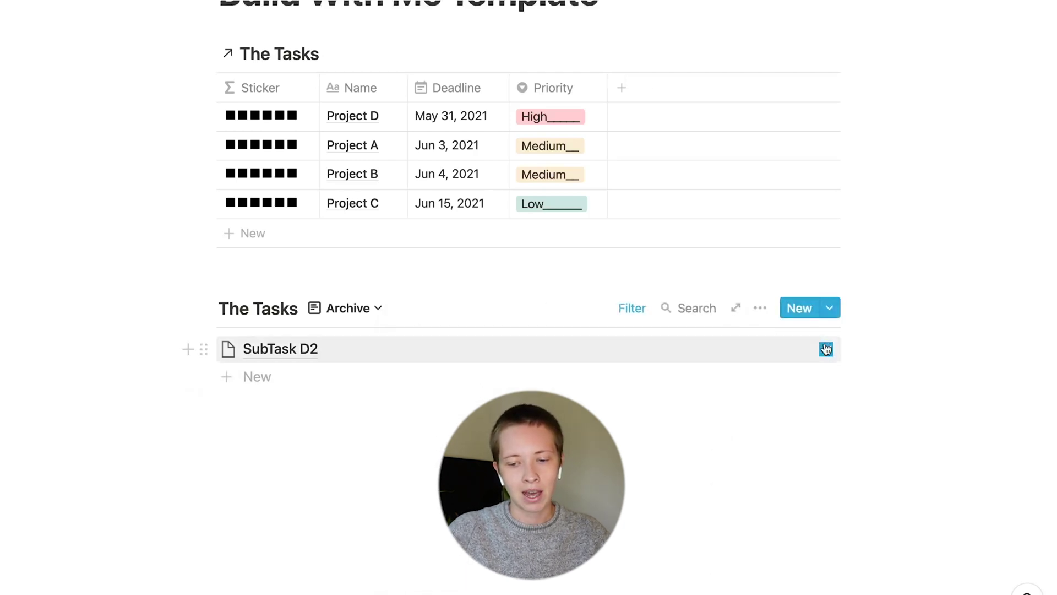
left_click(826, 349)
left_click(344, 336)
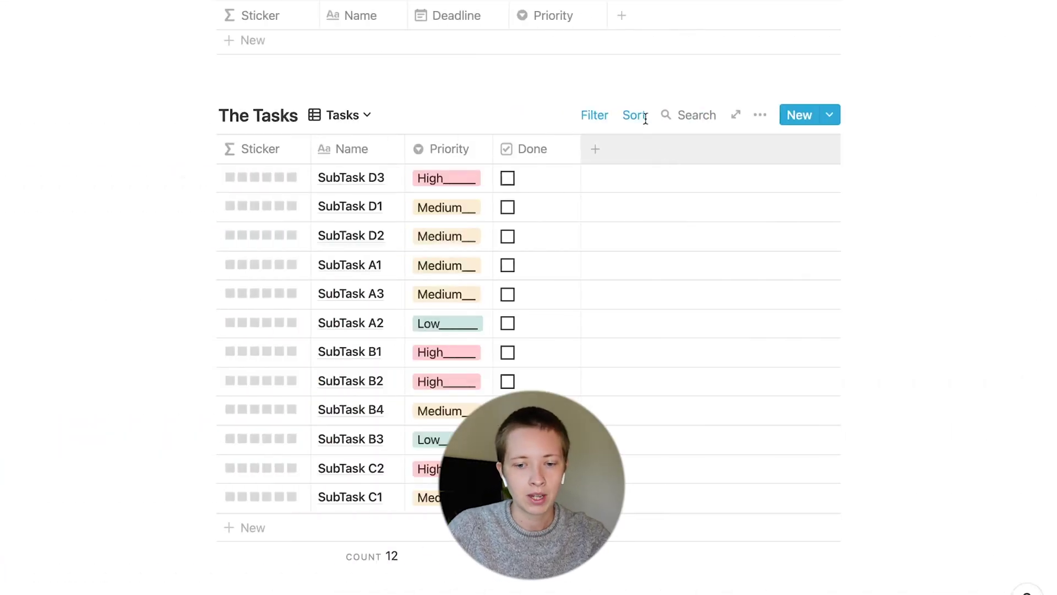
left_click(636, 113)
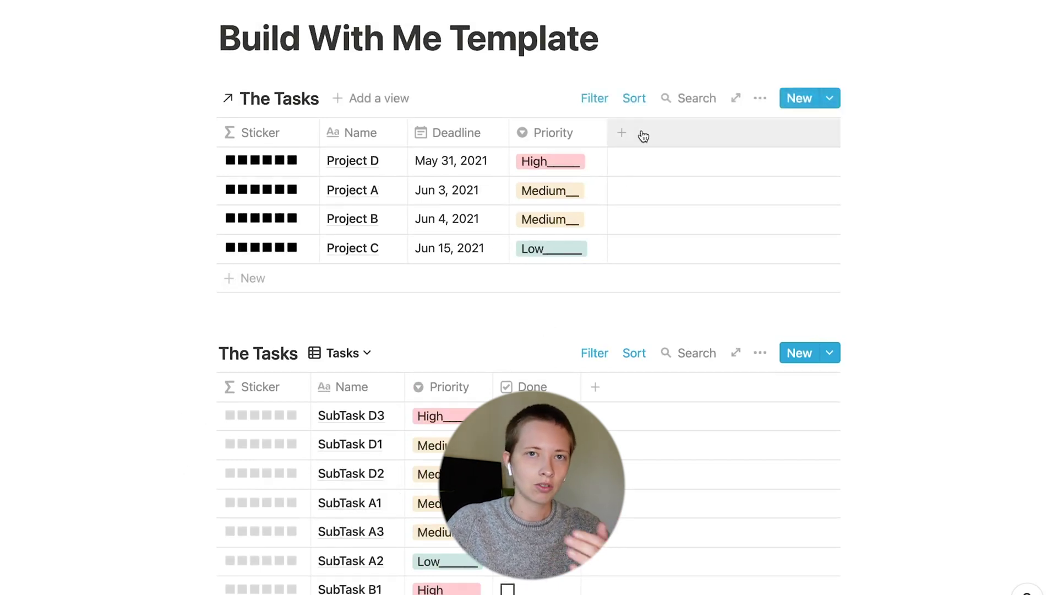
- Add a new property column at the end of the projects table header
left_click(643, 136)
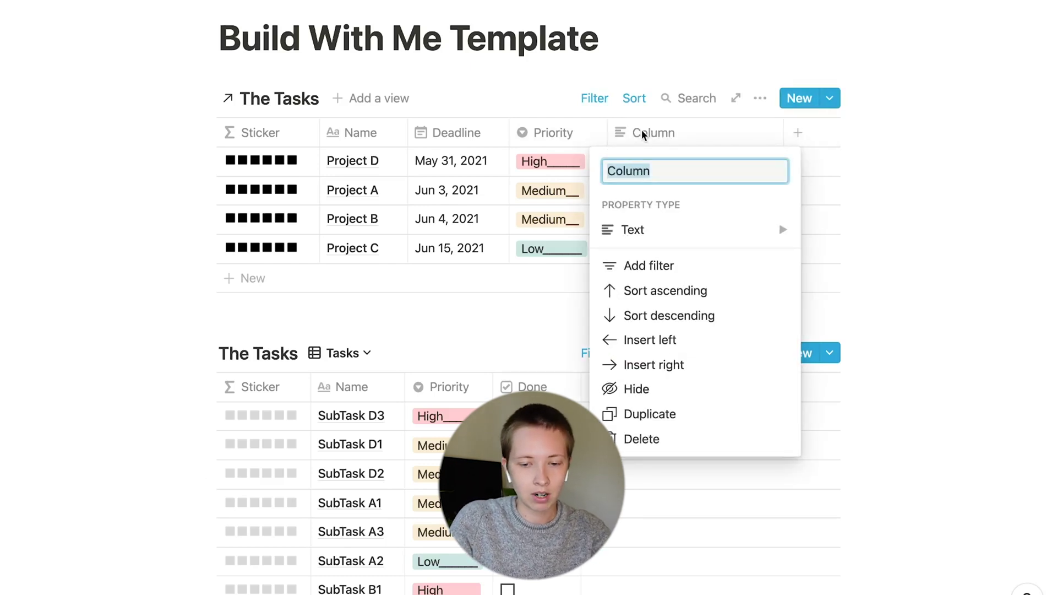
- Name the column Progress: a rollup of Subtasks! Done calculated as Percent checked
type("Progress")
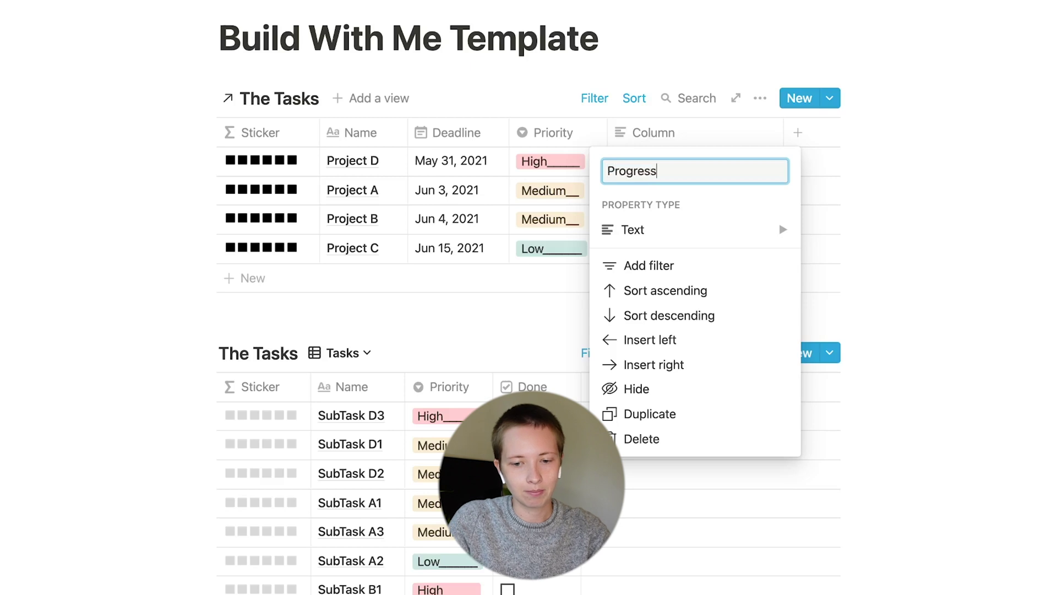
left_click(656, 234)
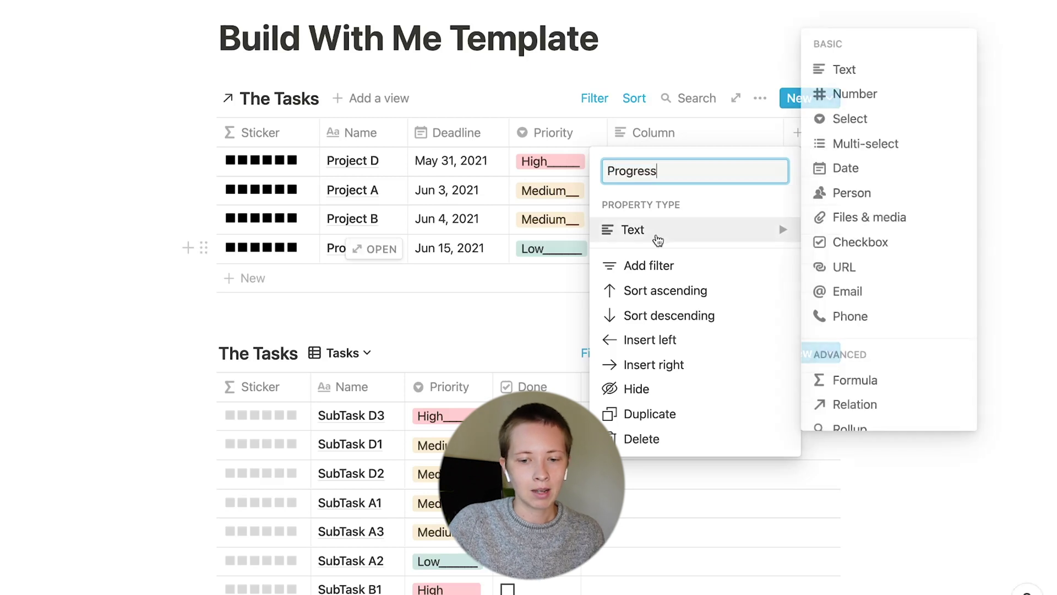
left_click(853, 428)
left_click(657, 215)
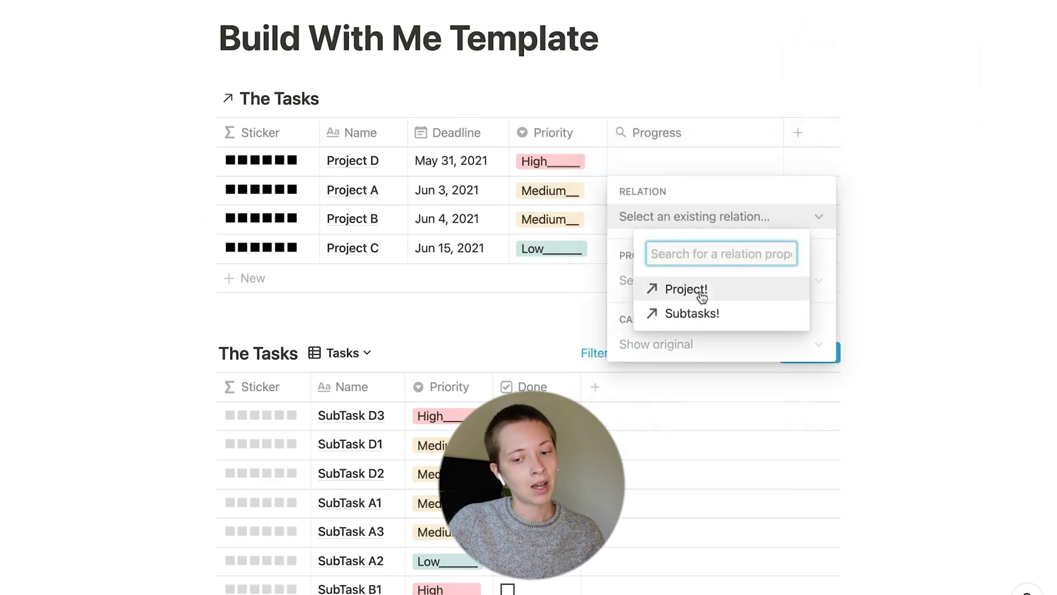
left_click(703, 313)
left_click(672, 282)
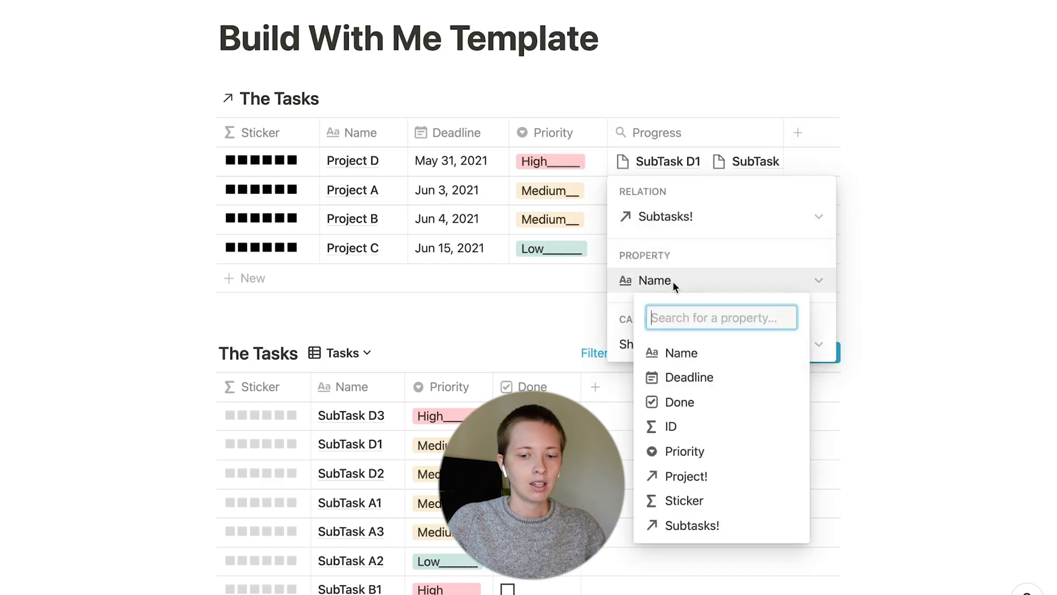
left_click(709, 405)
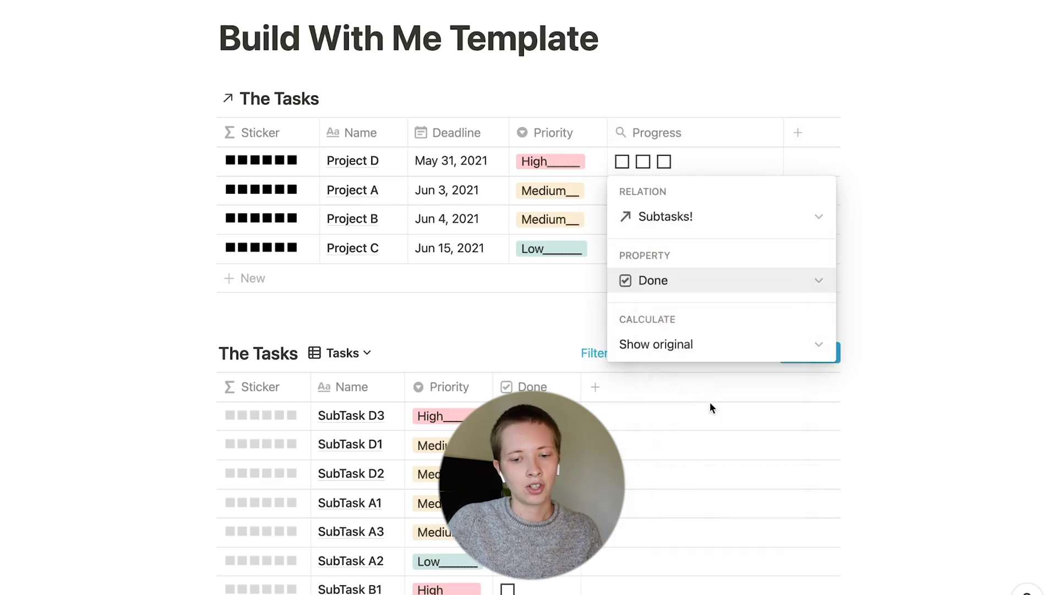
left_click(689, 342)
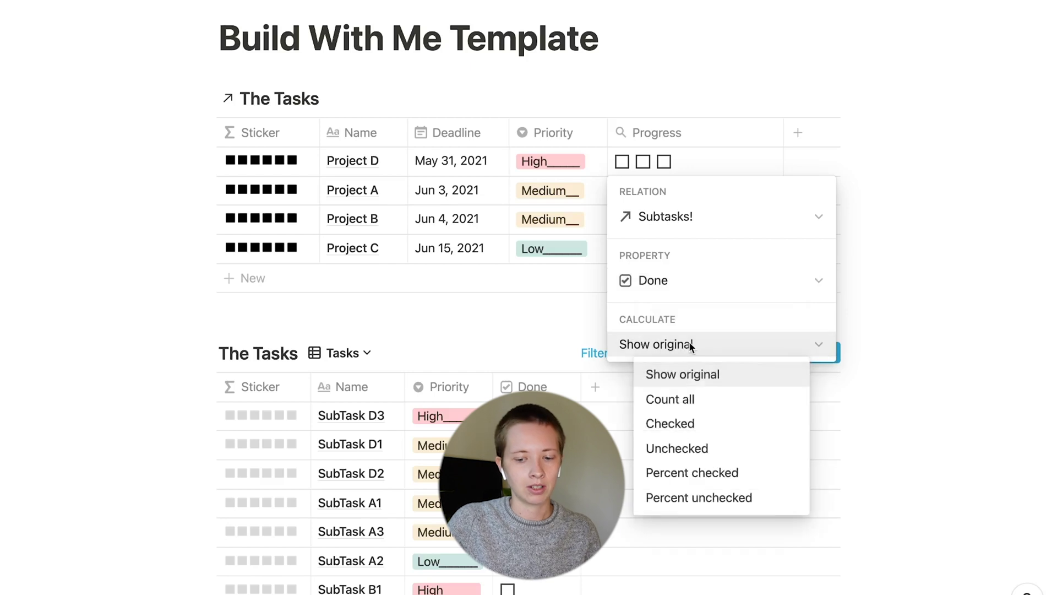
left_click(737, 475)
- Tick Done on several subtasks, including A2, A3, B1 and B2, to test Progress
scroll(508, 378, "down", 1)
left_click(507, 378)
left_click(507, 378)
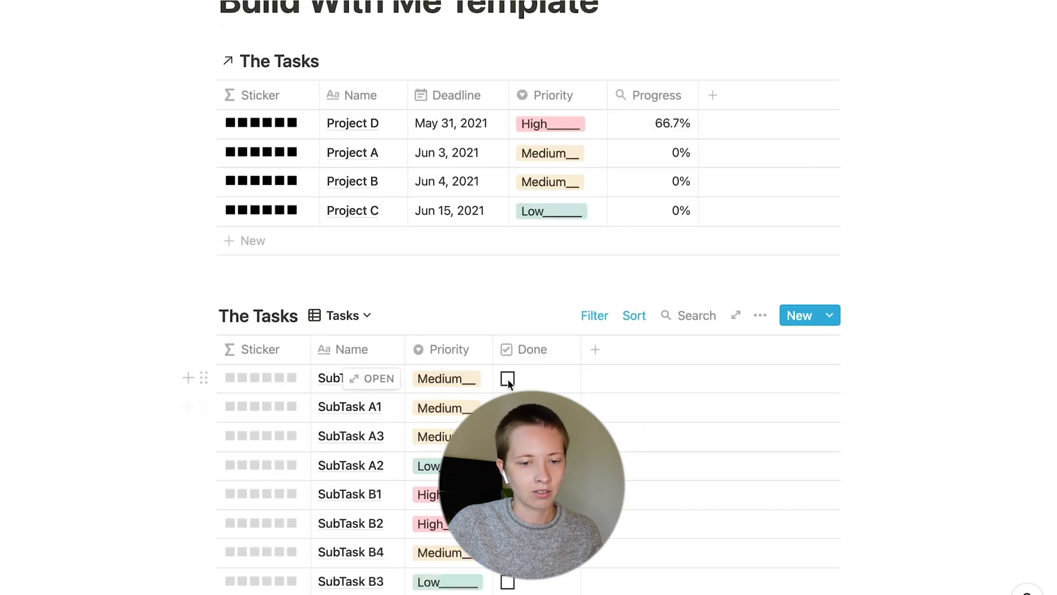
left_click(508, 378)
left_click(508, 378)
left_click(507, 378)
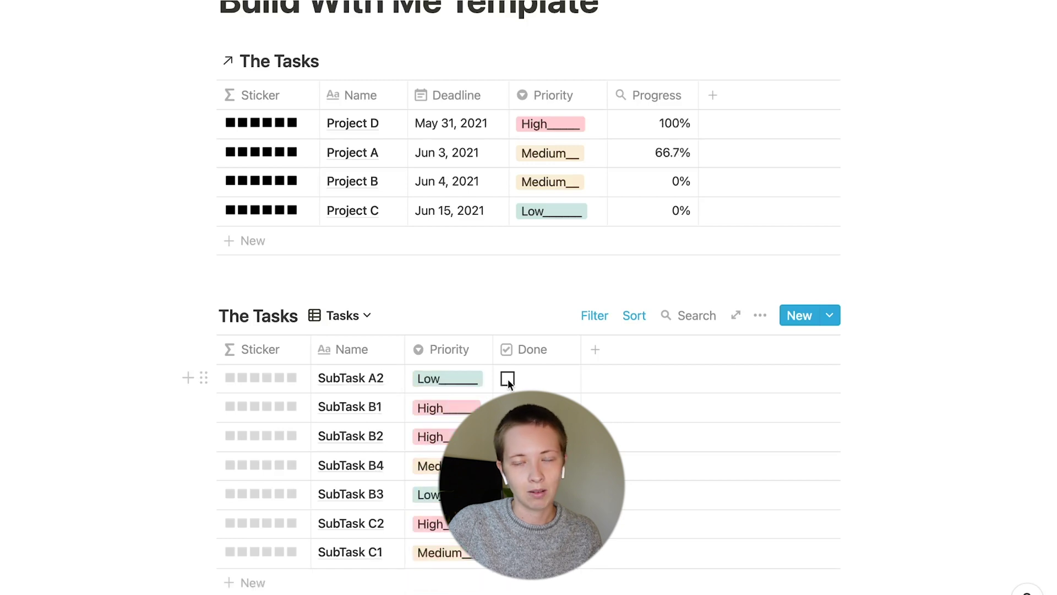
left_click(507, 378)
left_click(507, 378)
left_click(508, 378)
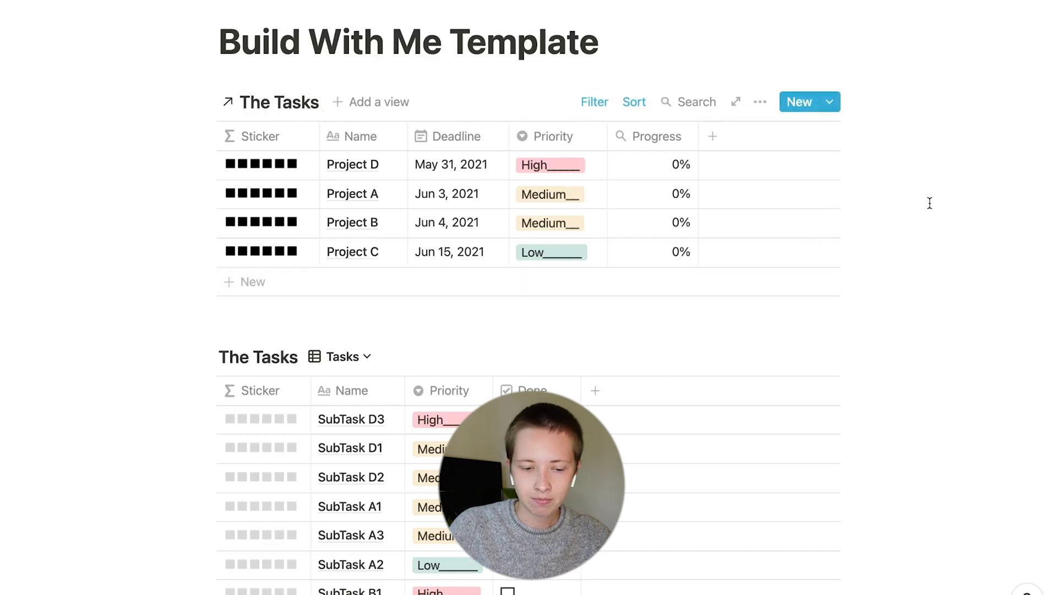
scroll(932, 203, "down", 3)
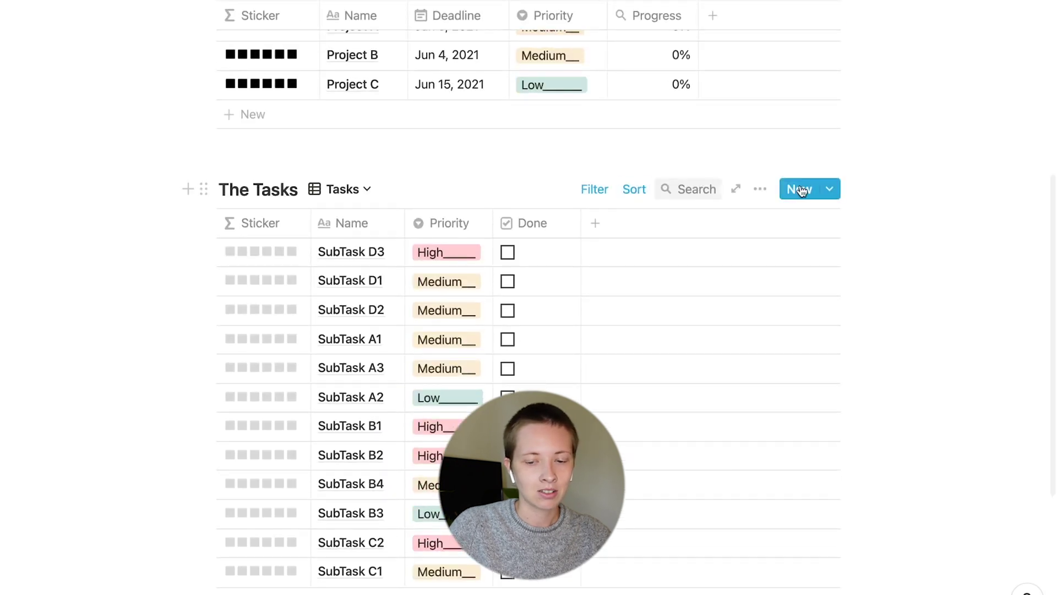
scroll(888, 187, "up", 5)
mouse_move(805, 225)
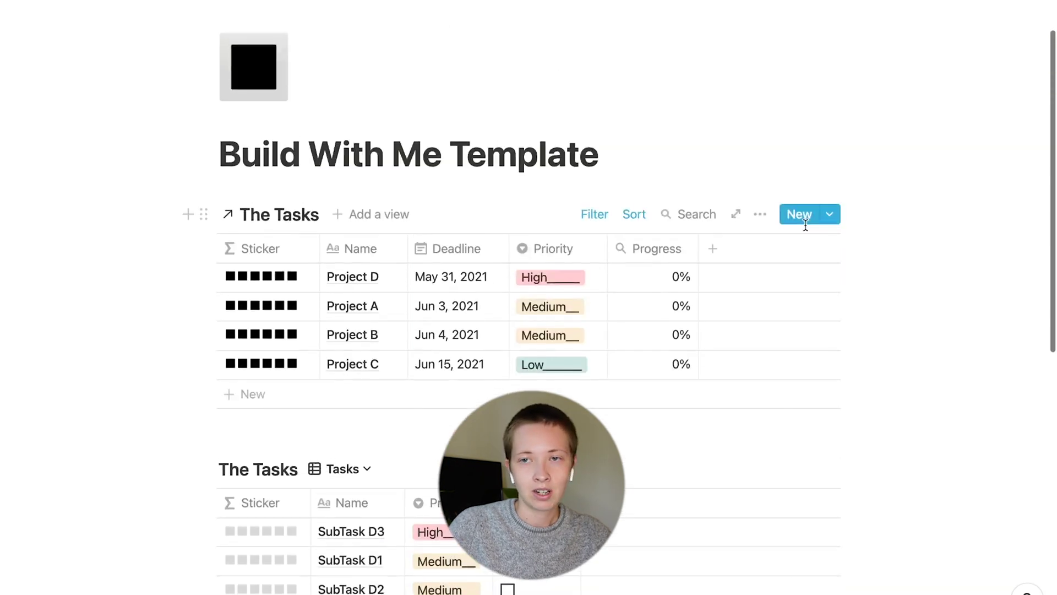
left_click(764, 224)
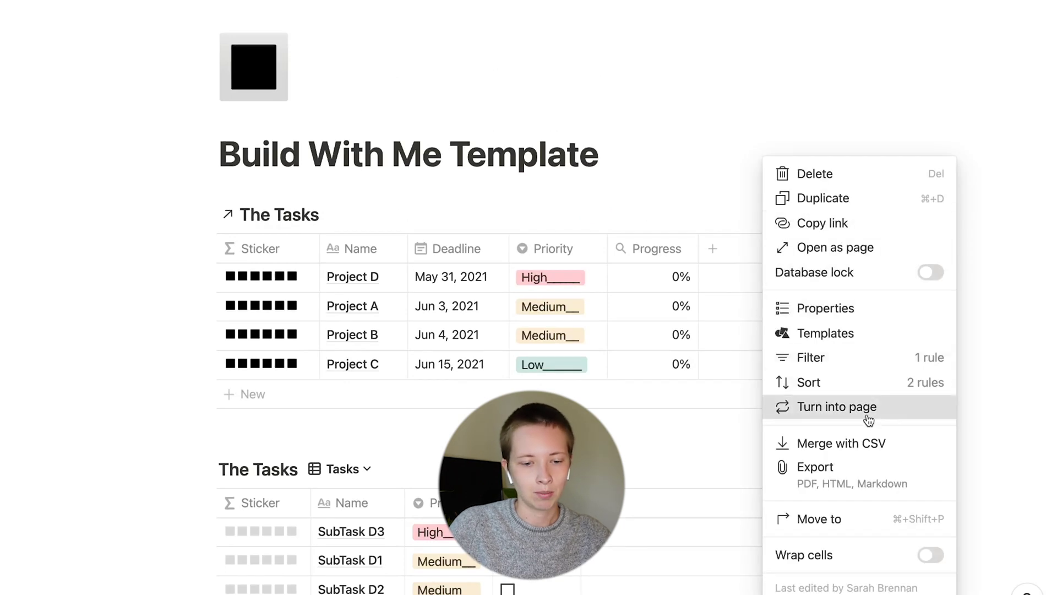
left_click(867, 414)
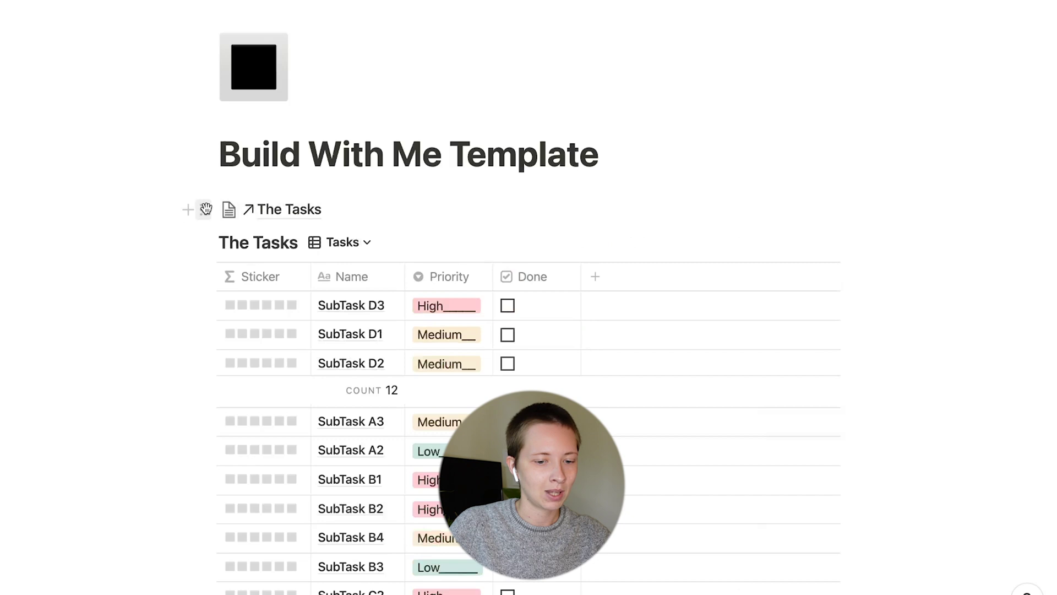
left_click(205, 210)
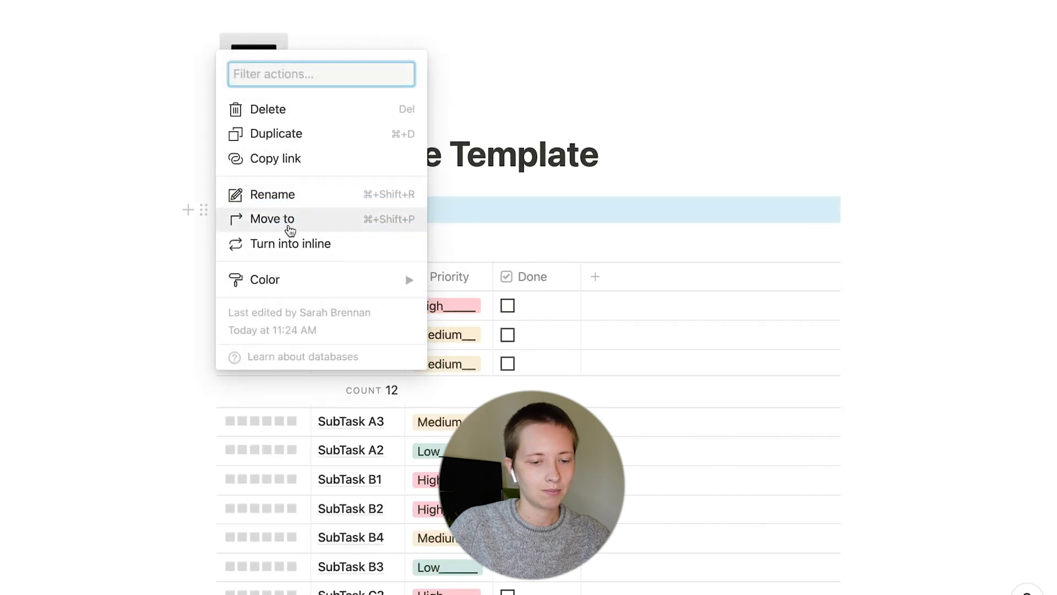
left_click(283, 221)
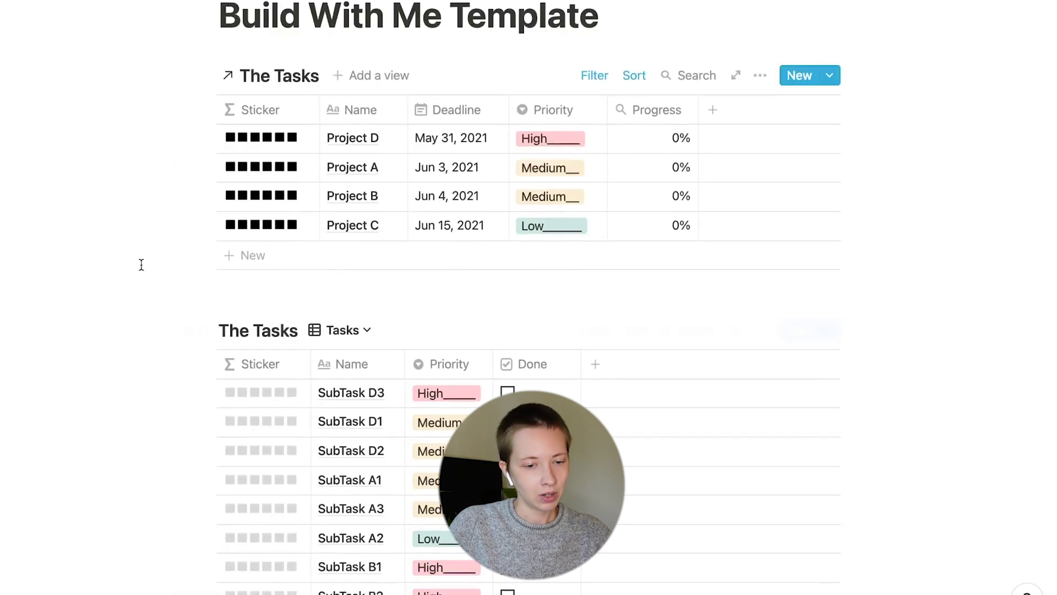
scroll(142, 265, "up", 5)
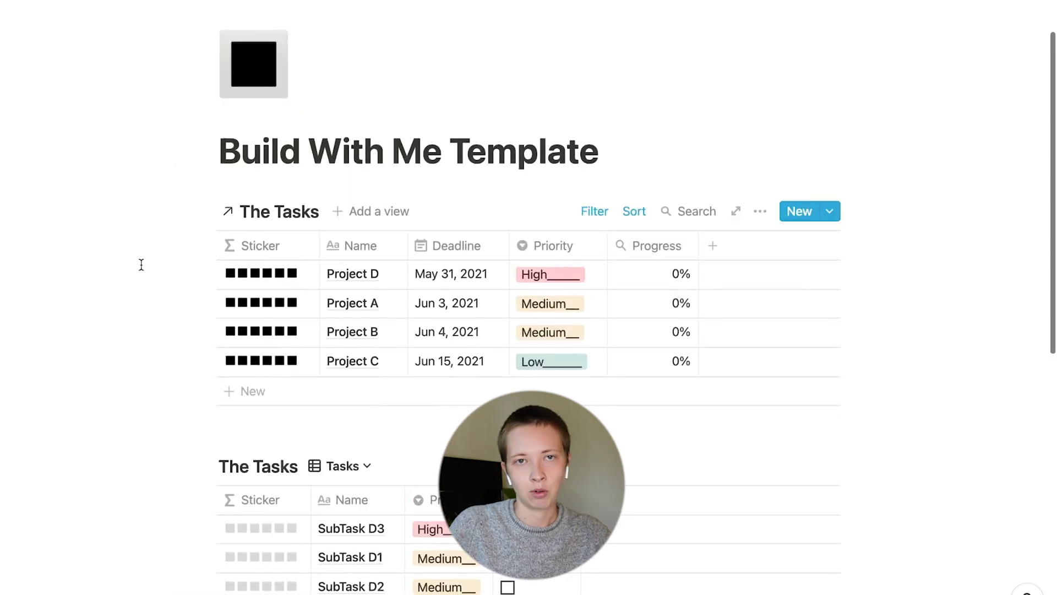
- Open Project D as a full page
mouse_move(378, 274)
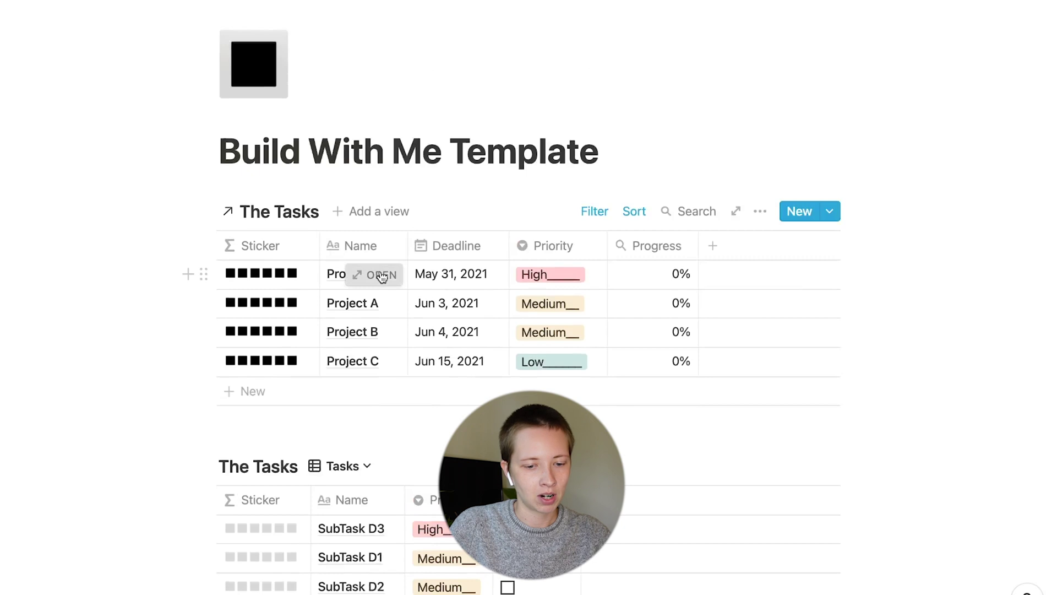
left_click(382, 275)
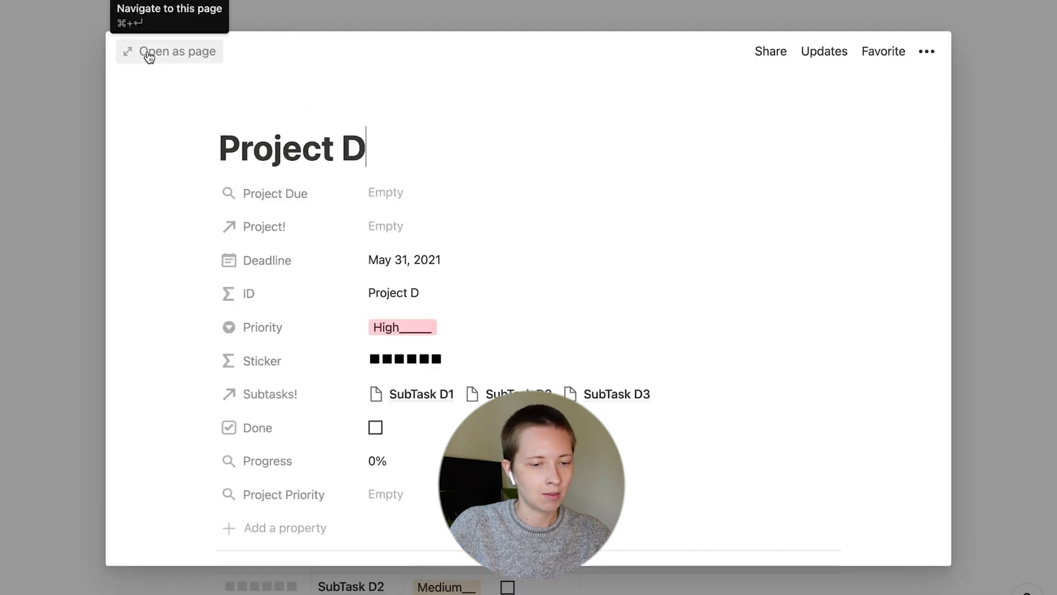
left_click(148, 54)
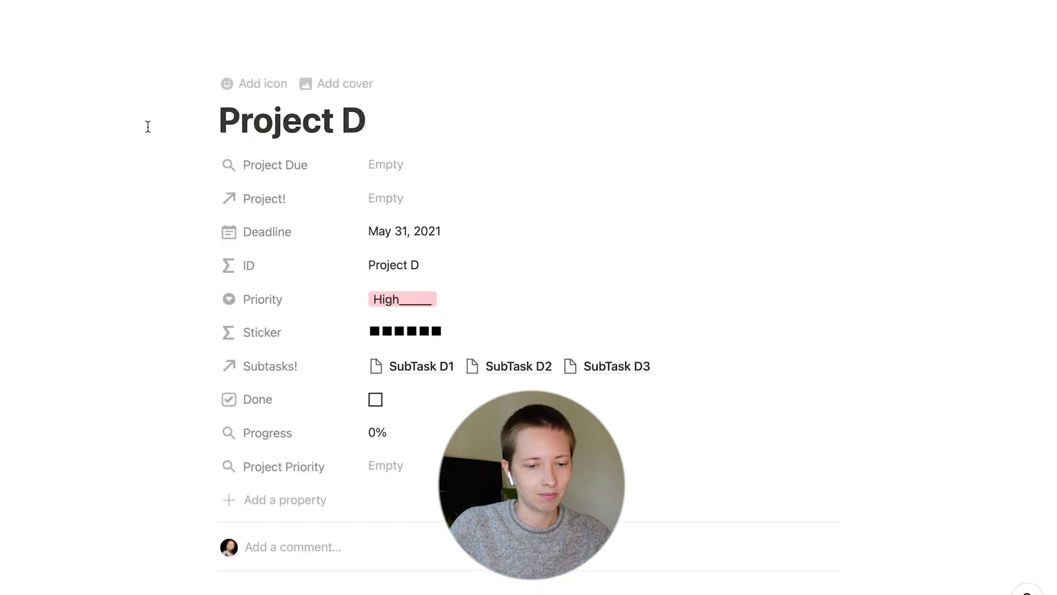
scroll(291, 94, "down", 2)
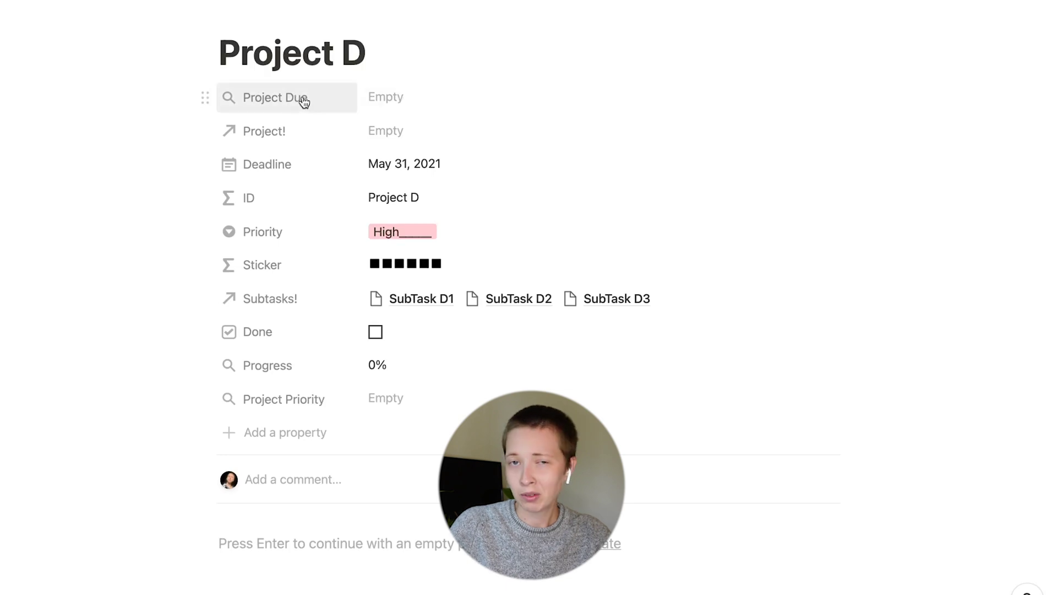
scroll(290, 104, "up", 1)
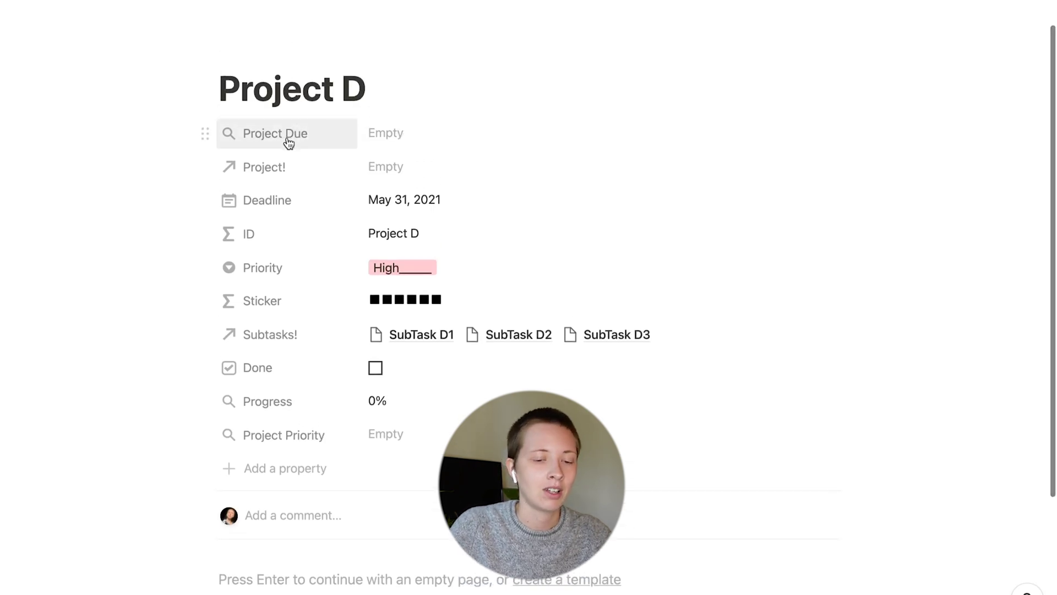
- Set the Project Due and Deadline properties to hide when empty
left_click(287, 134)
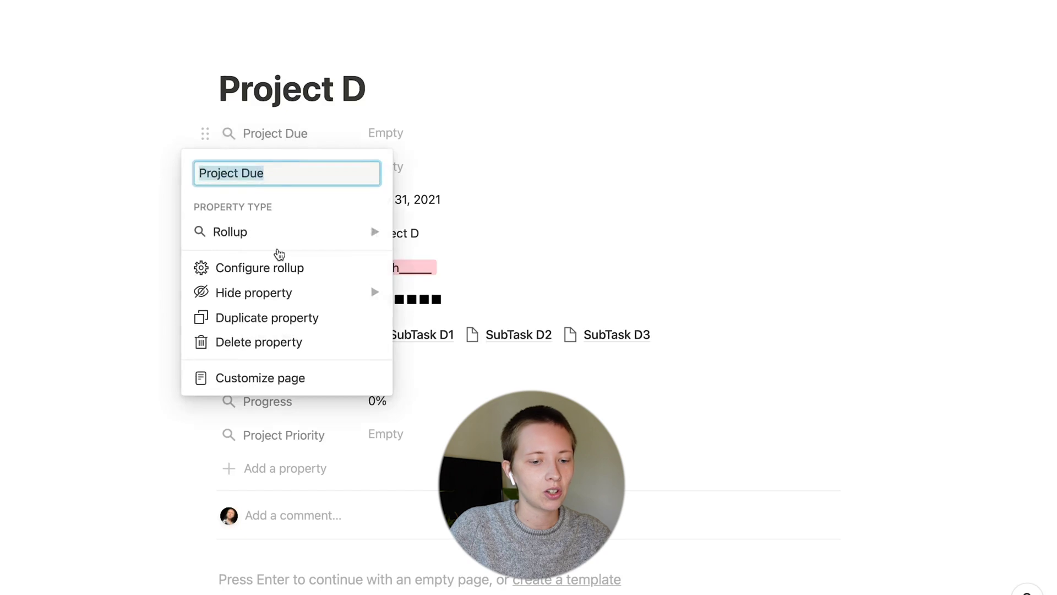
mouse_move(276, 294)
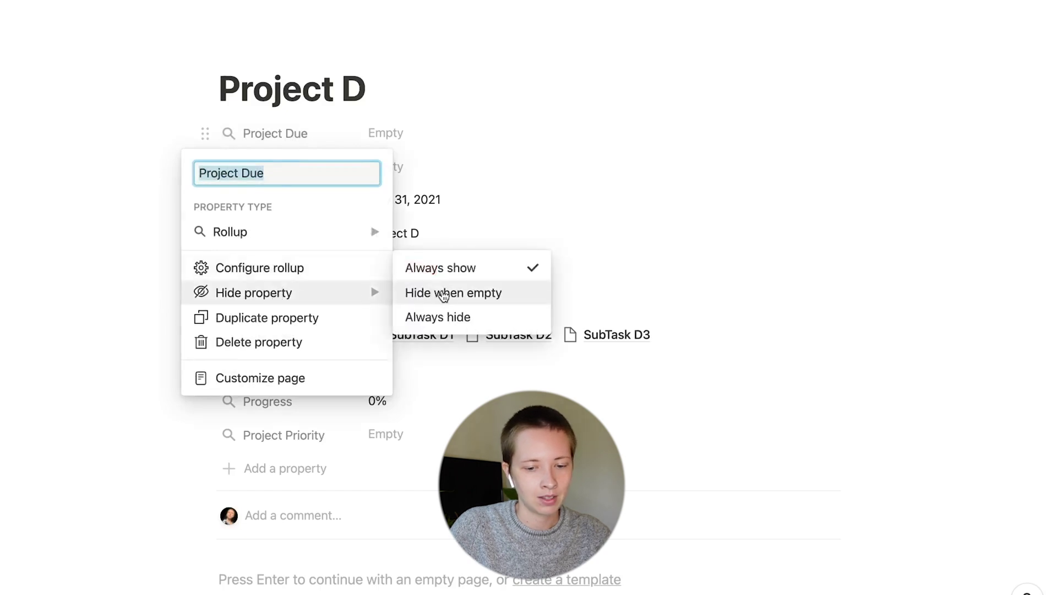
left_click(444, 297)
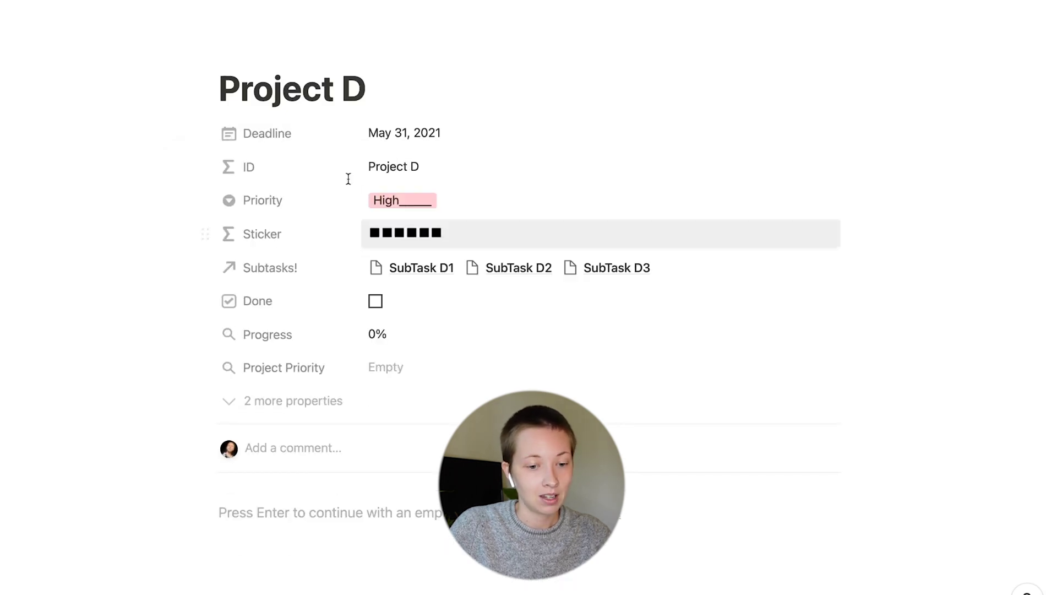
left_click(266, 141)
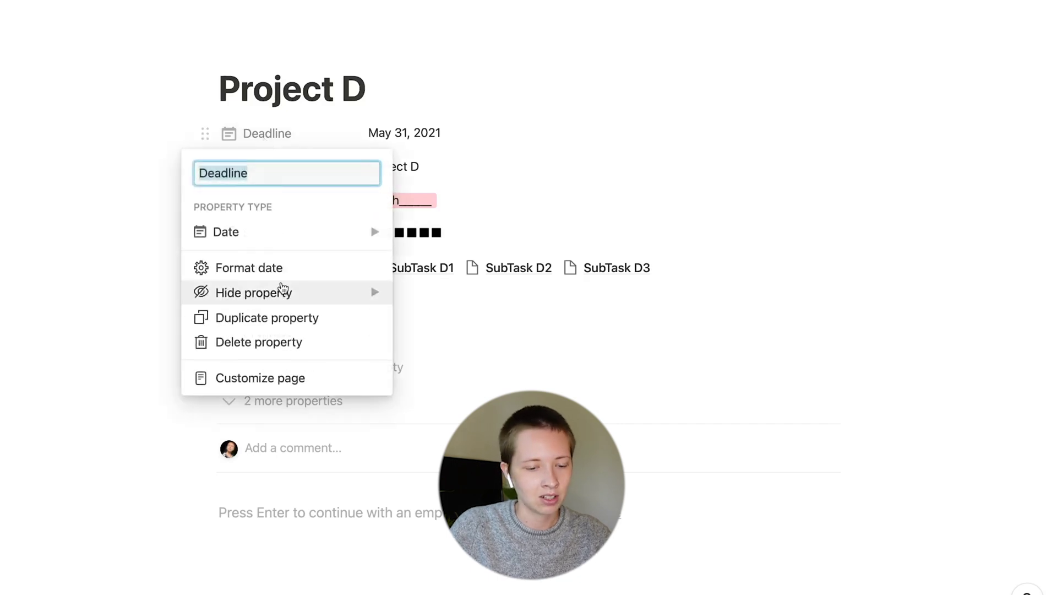
mouse_move(252, 291)
left_click(455, 297)
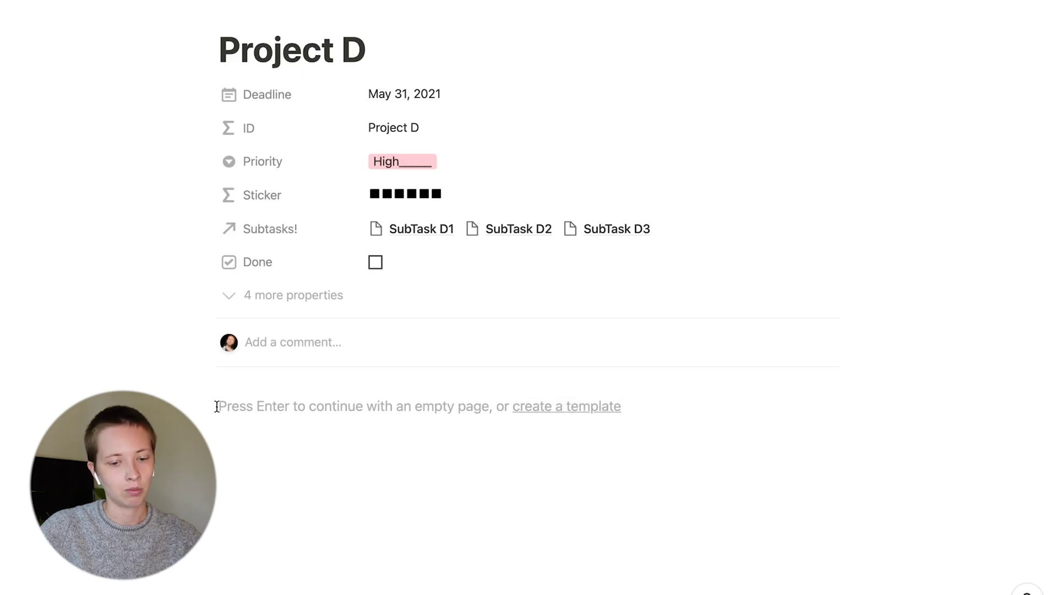
- Create a new template for The Tasks titled 'New Project'
left_click_drag(217, 406, 628, 408)
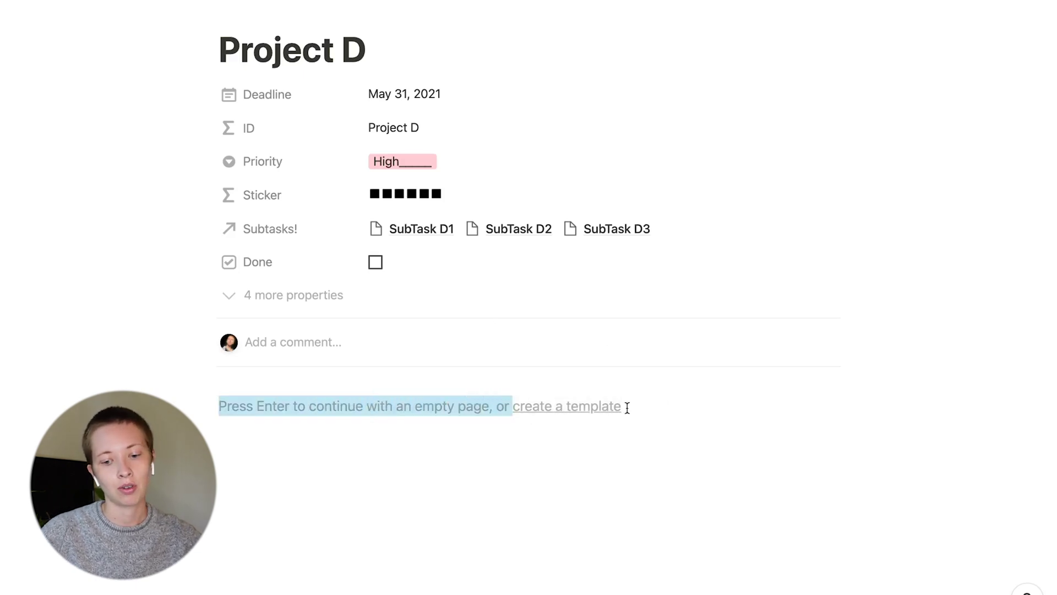
key("Return")
key("BackSpace")
left_click(553, 415)
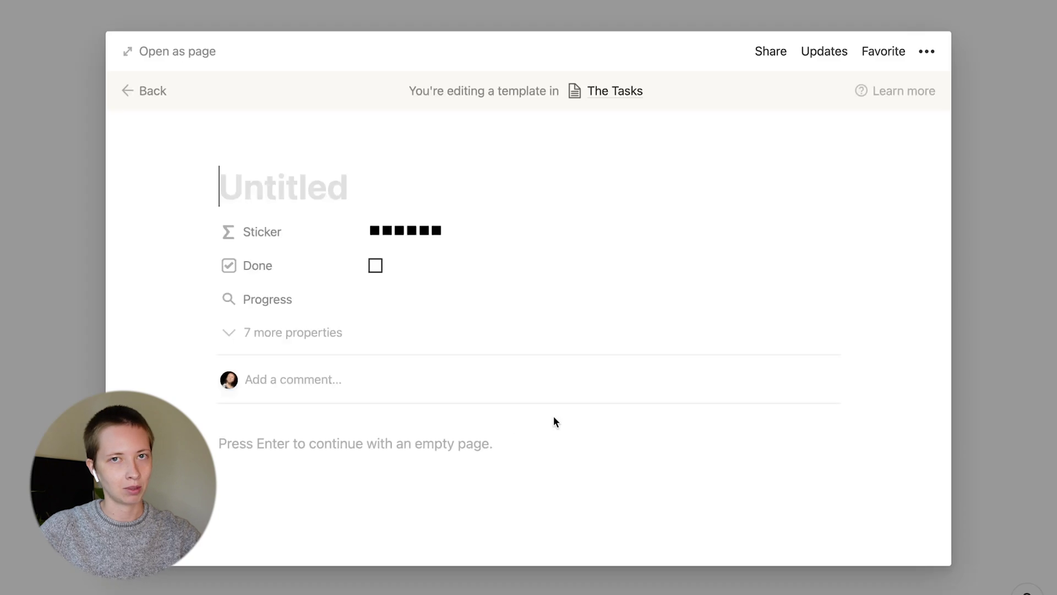
type("New Project")
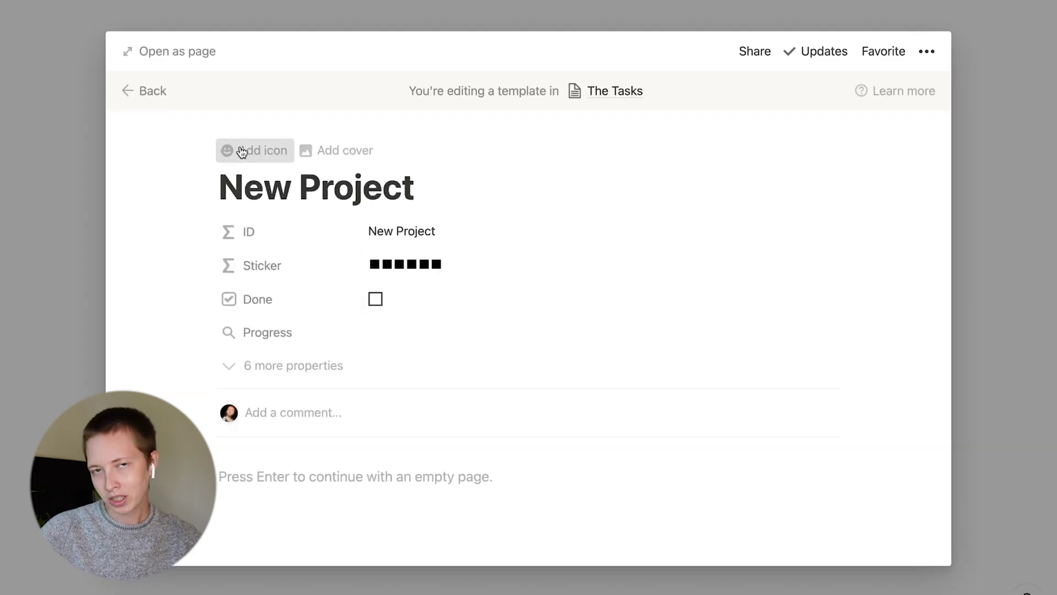
- Give the template the grey check-box emoji icon and expand it to a full page
left_click(239, 146)
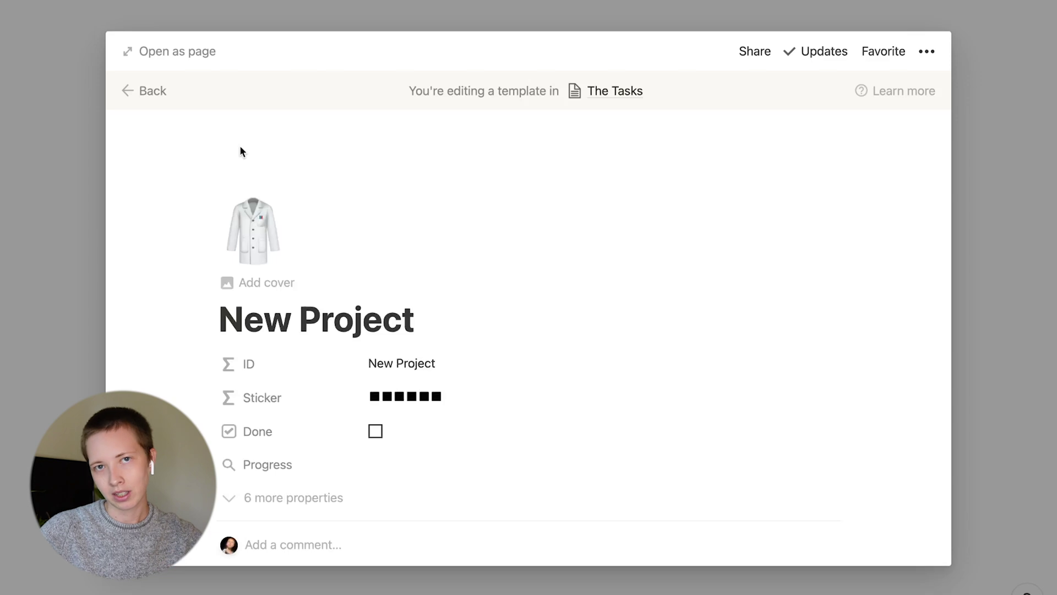
left_click(263, 215)
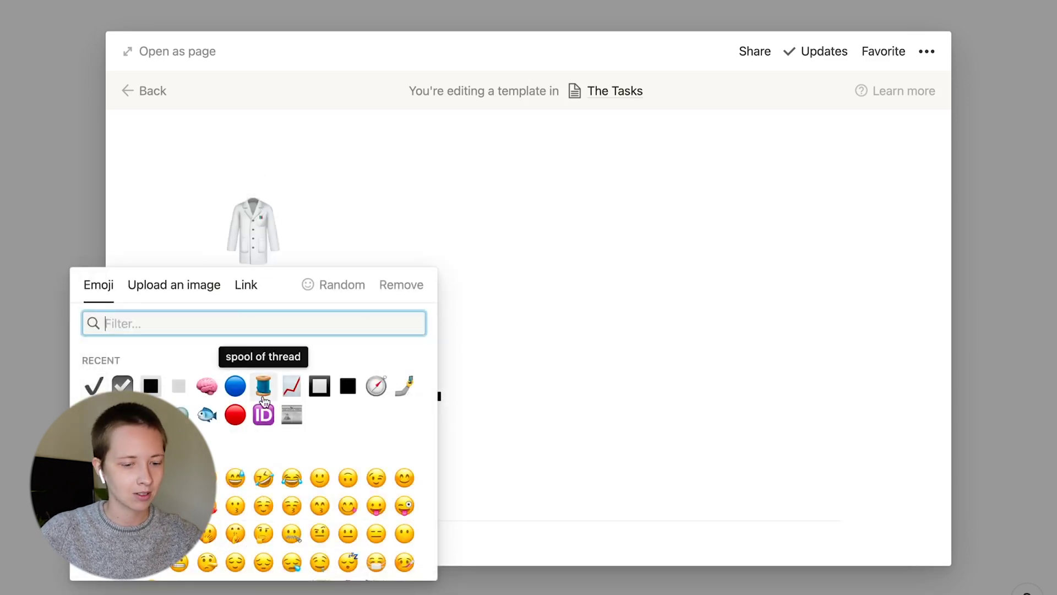
left_click(122, 386)
scroll(349, 288, "down", 5)
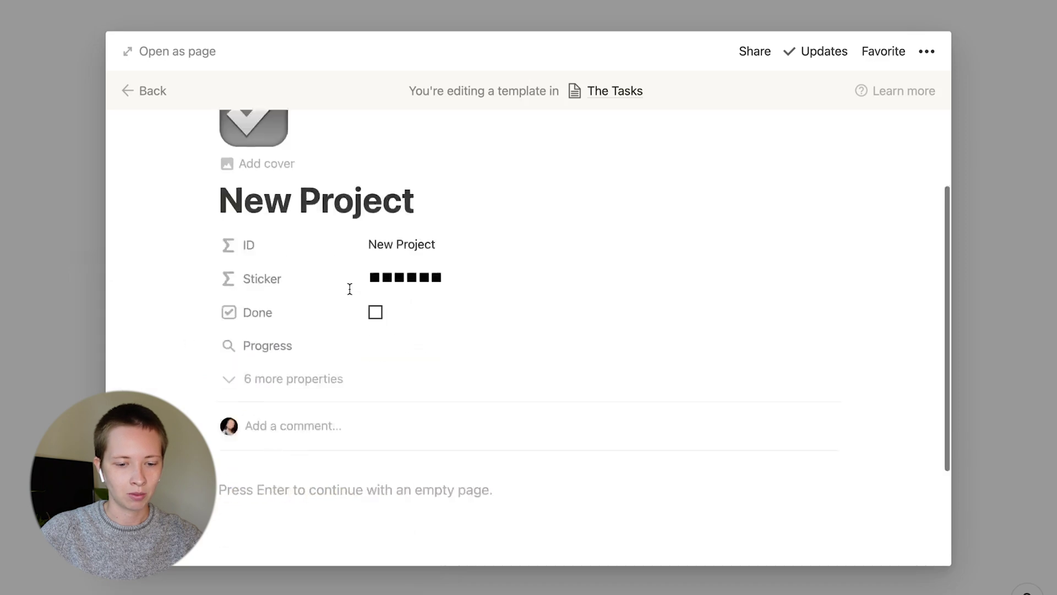
left_click(187, 48)
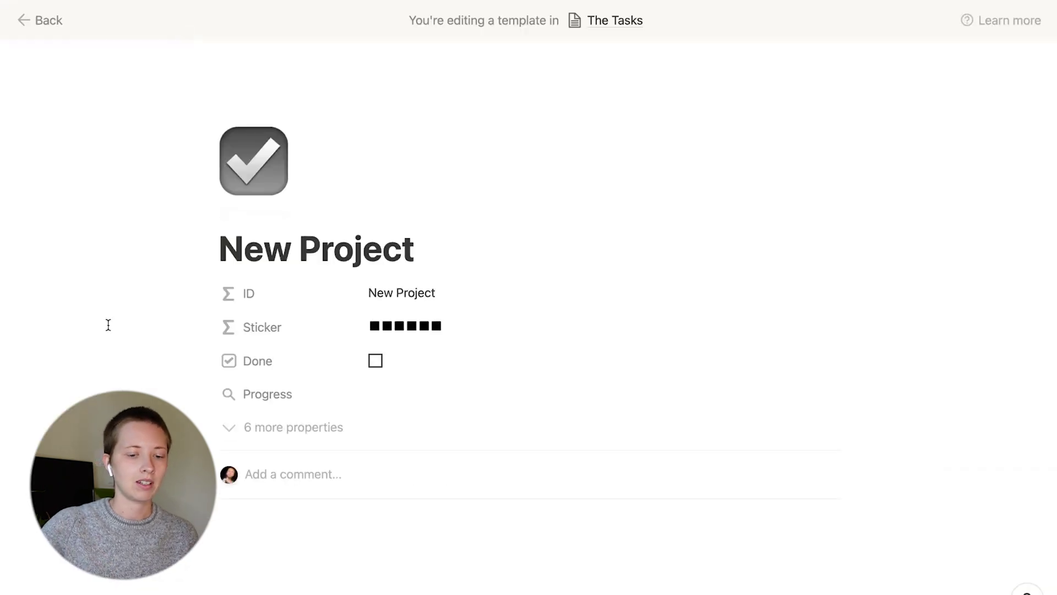
scroll(108, 325, "down", 3)
left_click(272, 427)
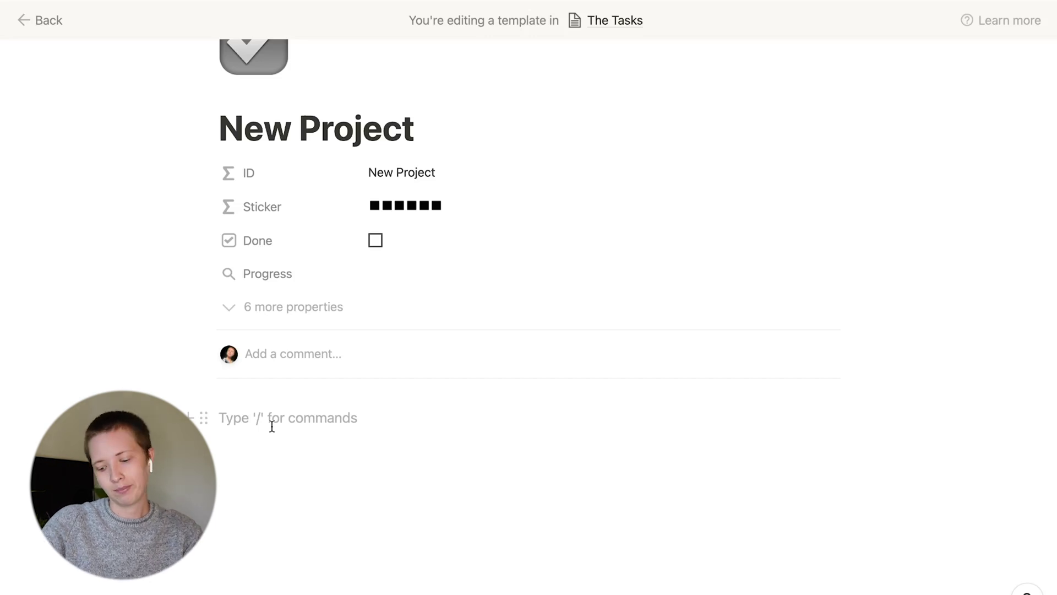
- Insert a linked database of The Tasks via /linked and widen its Name column
type("/linked da")
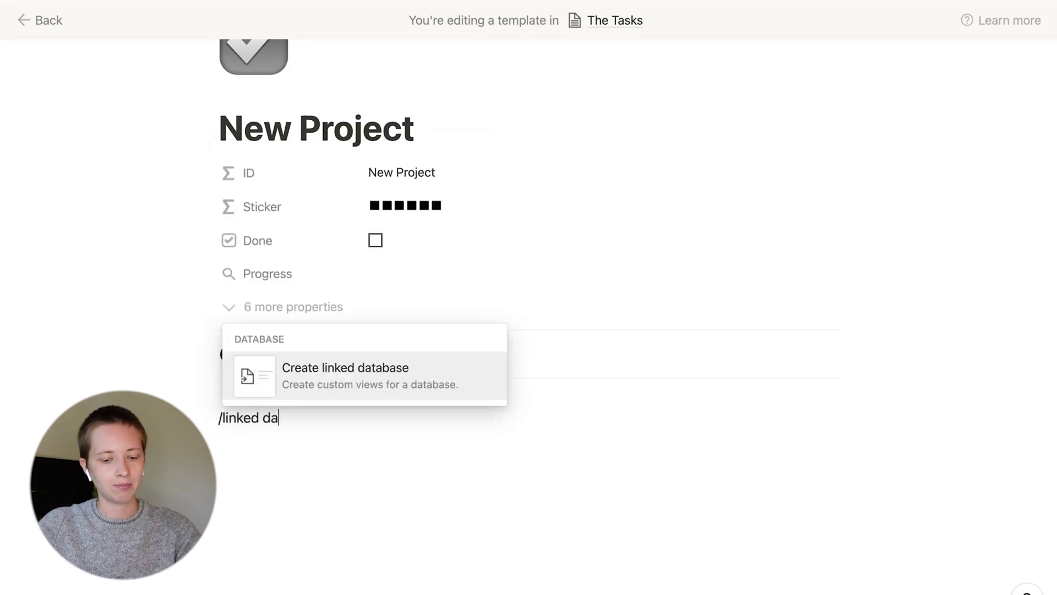
left_click(355, 375)
type("The Tasks")
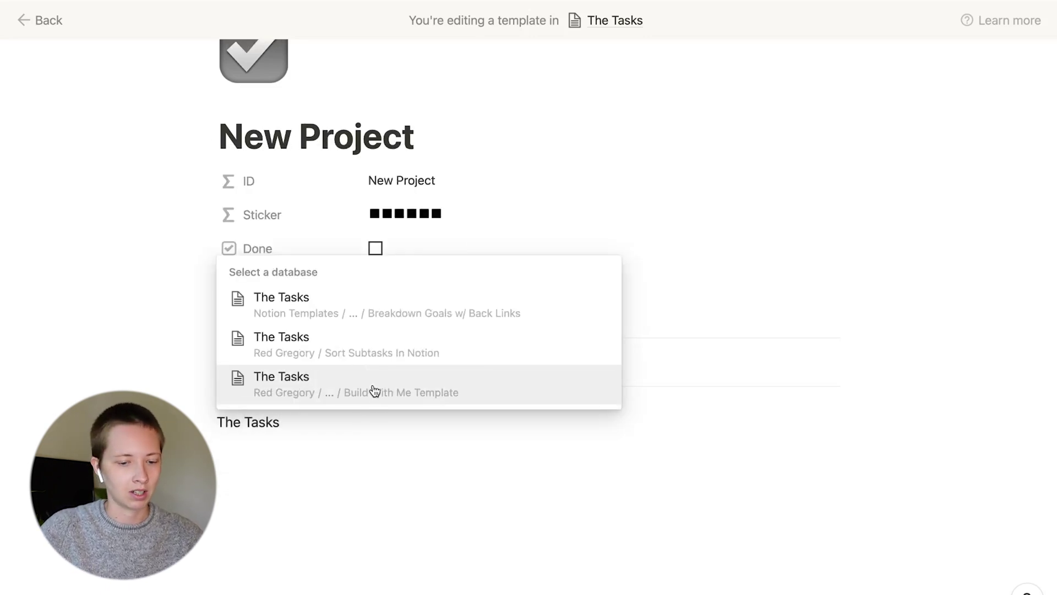
left_click(366, 385)
scroll(366, 388, "down", 5)
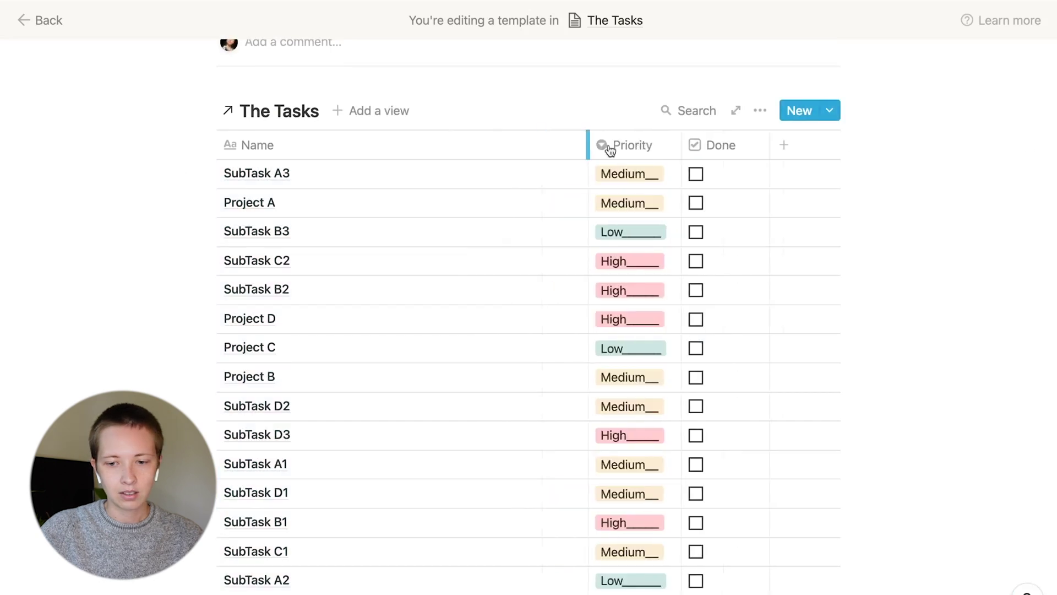
left_click_drag(588, 146, 621, 147)
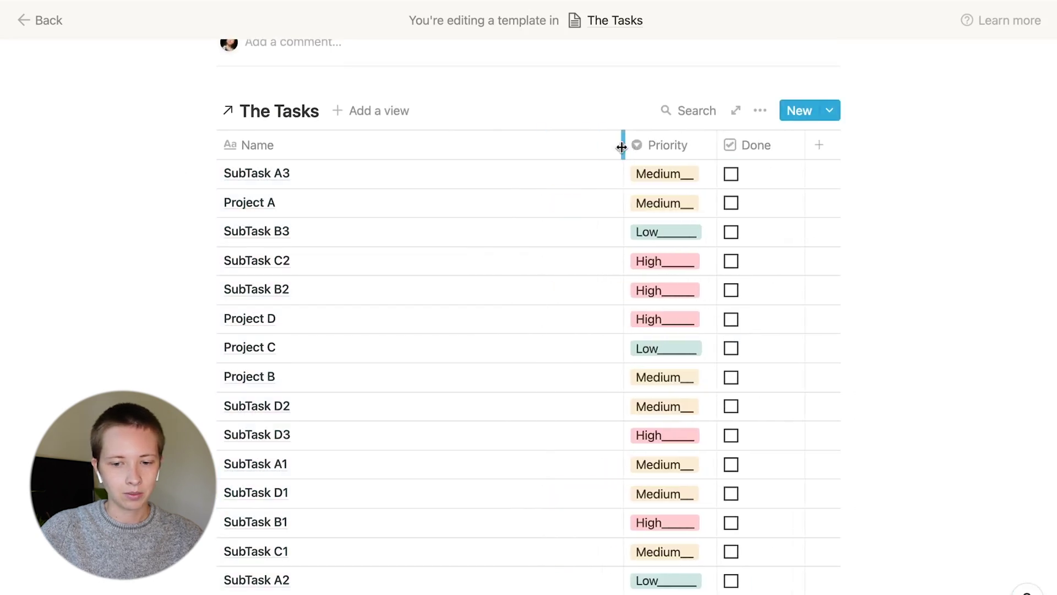
scroll(907, 207, "up", 3)
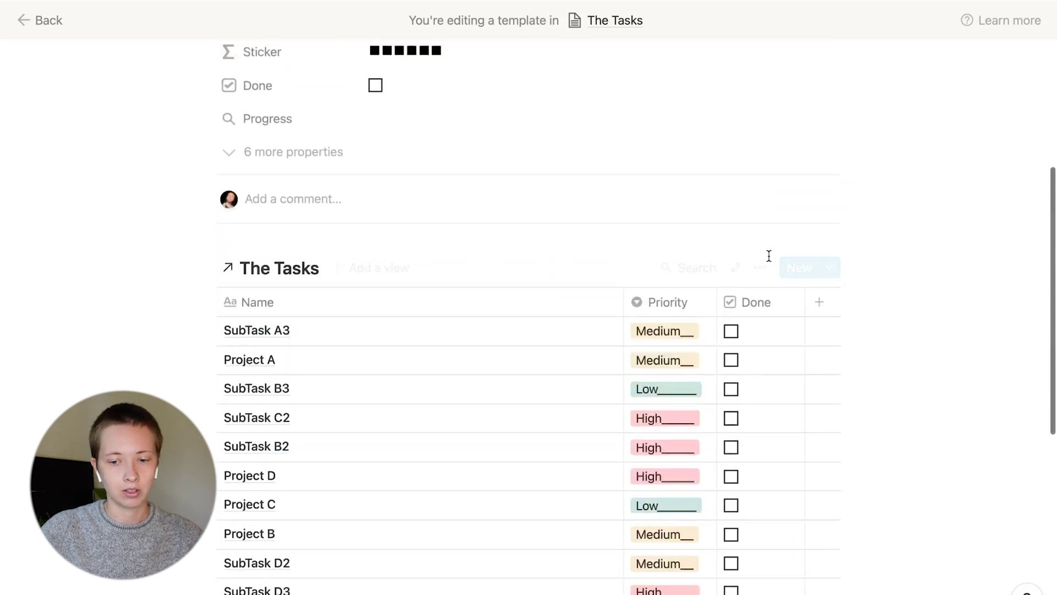
scroll(758, 273, "down", 2)
- Filter the linked view to subtasks whose Project! contains New Project
left_click(759, 223)
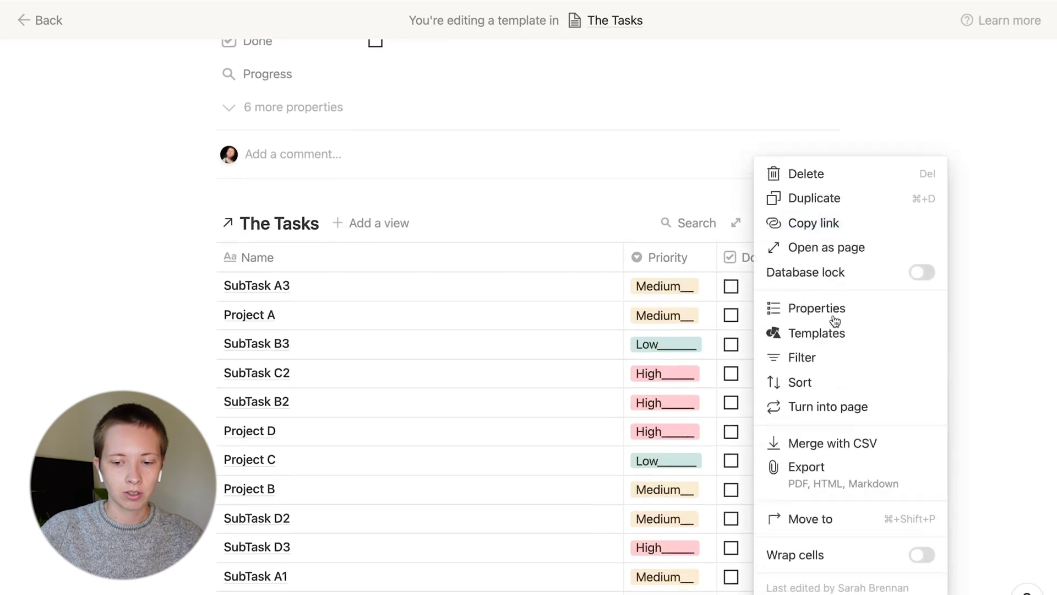
left_click(831, 358)
left_click(446, 395)
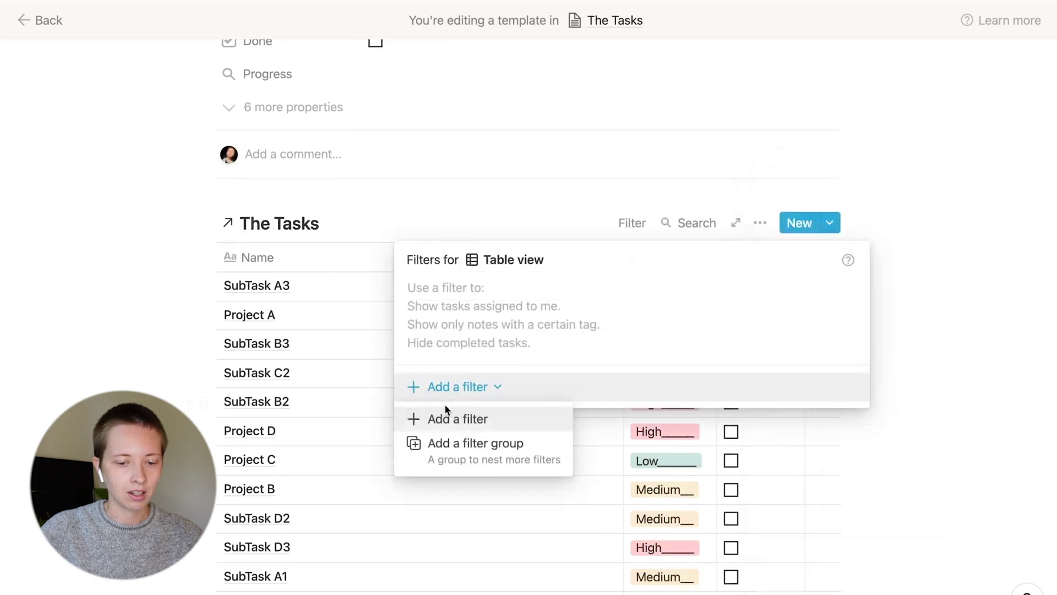
left_click(446, 418)
left_click(503, 298)
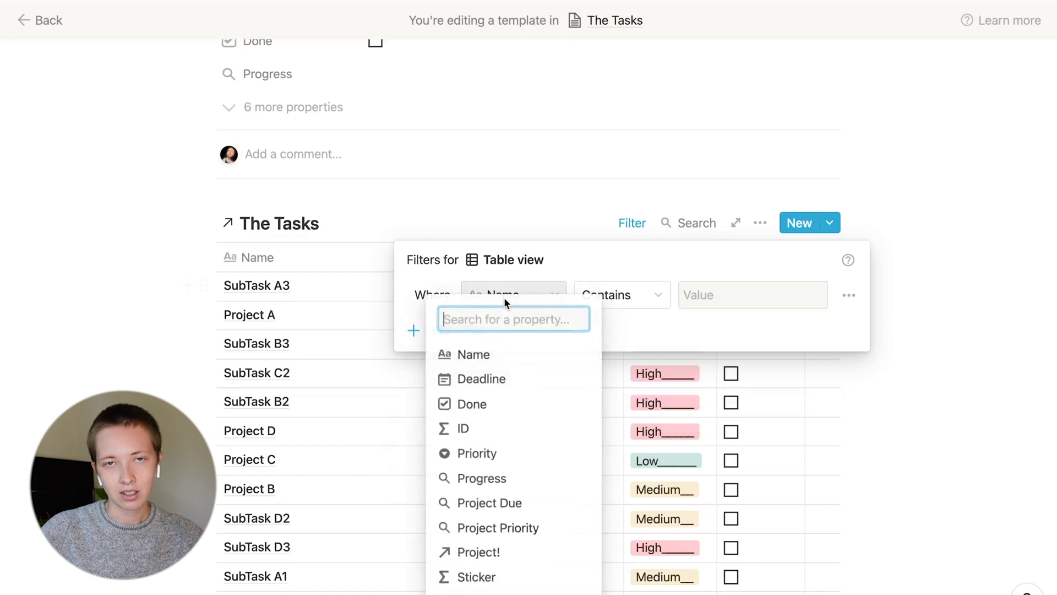
left_click(521, 550)
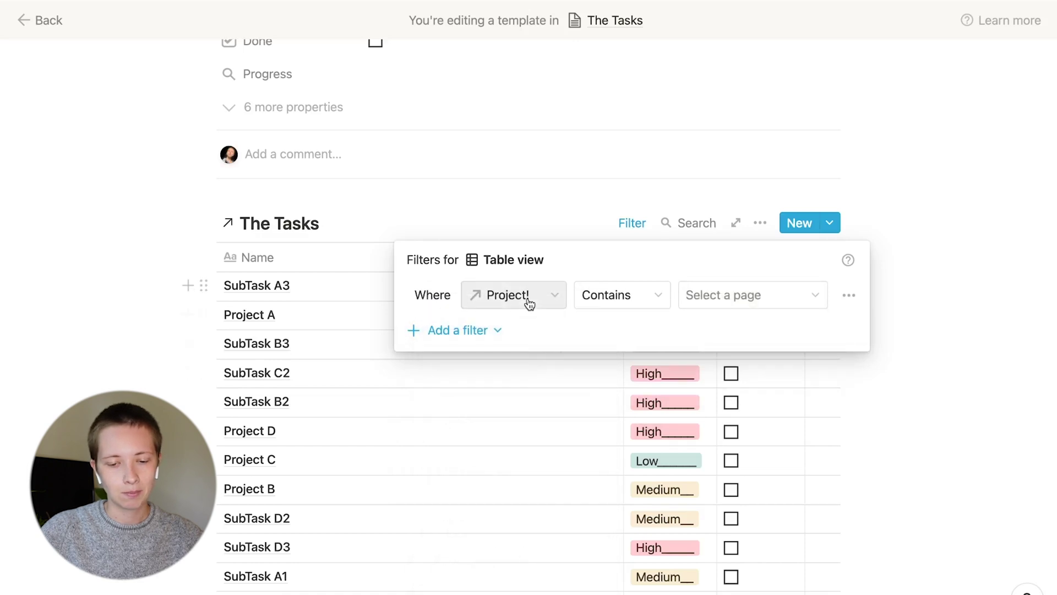
left_click(715, 301)
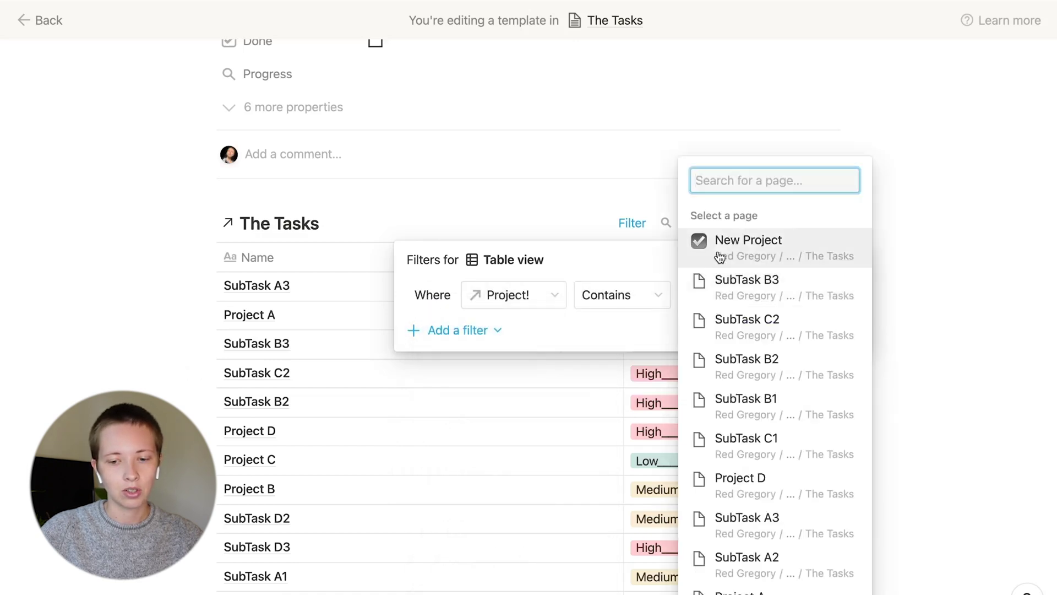
left_click(786, 254)
key("Escape")
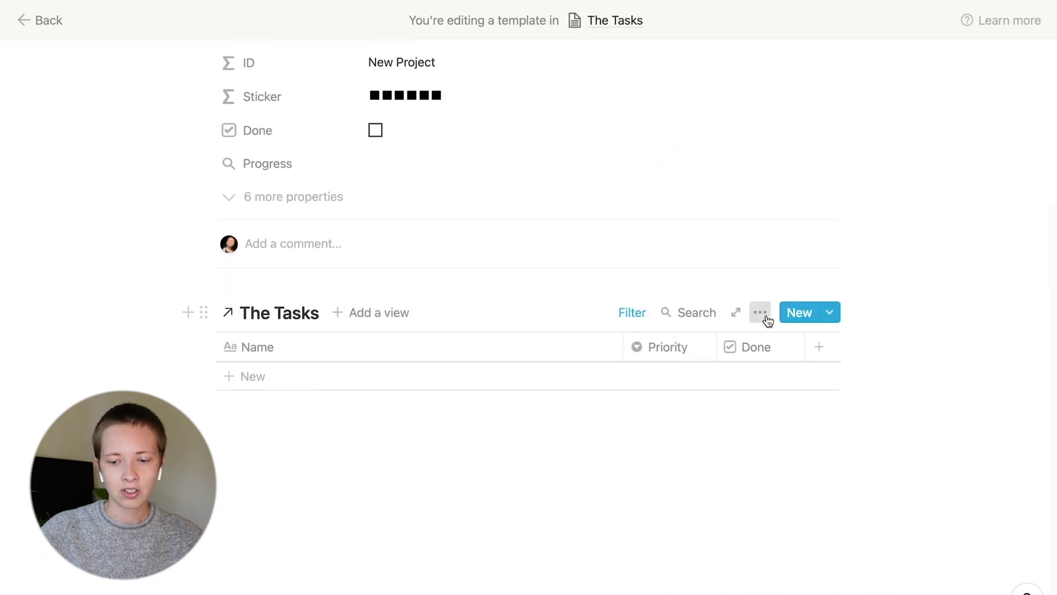
- Sort the linked view's subtasks by Priority
left_click(764, 313)
left_click(830, 382)
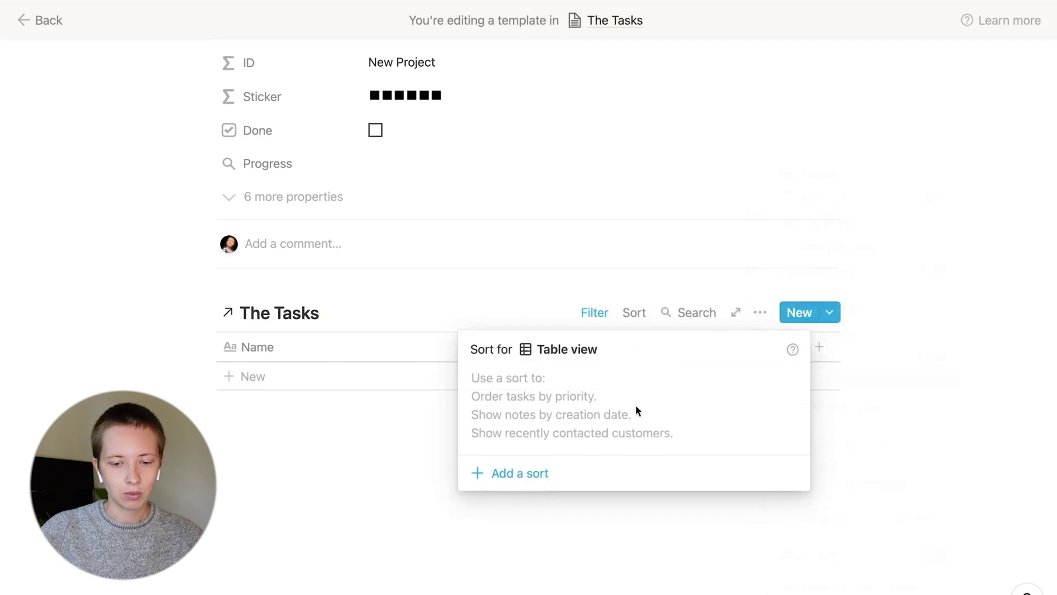
left_click(503, 475)
left_click(539, 389)
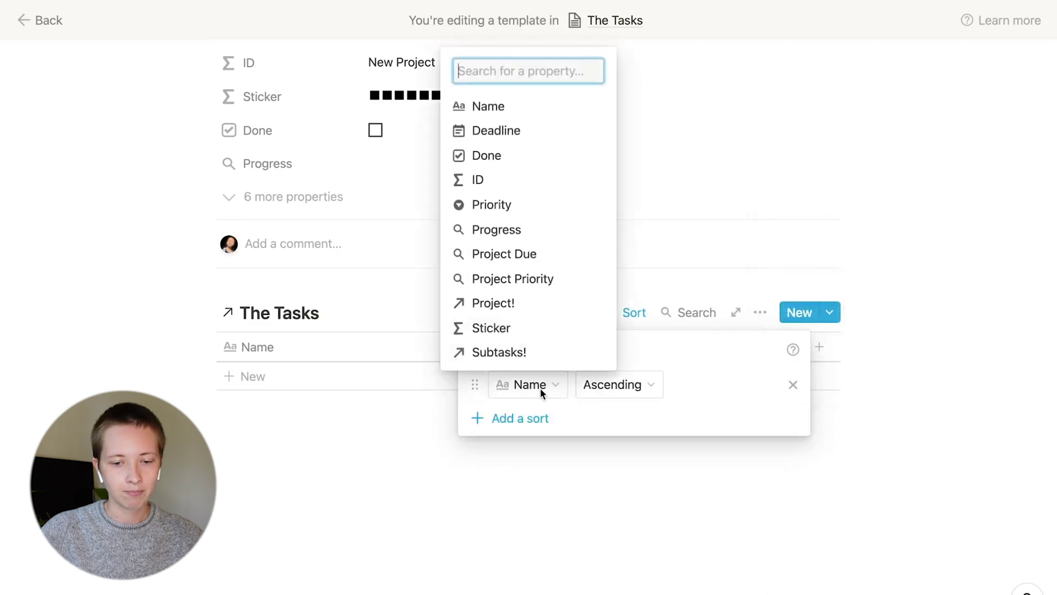
left_click(524, 206)
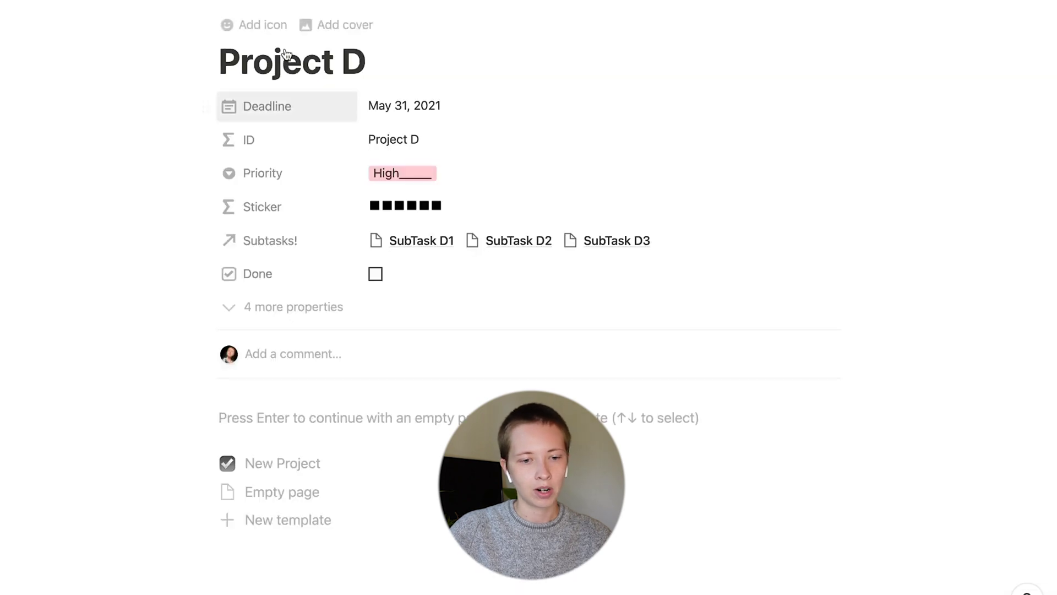
- Go back to the Build With Me Template page through the breadcrumb
left_click(196, 5)
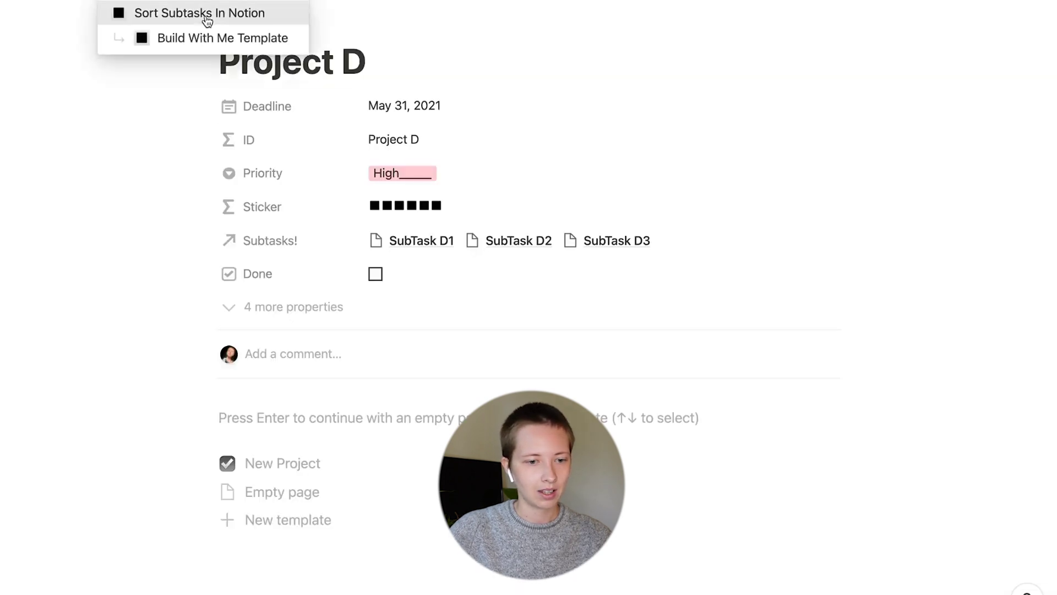
left_click(209, 38)
scroll(153, 276, "down", 3)
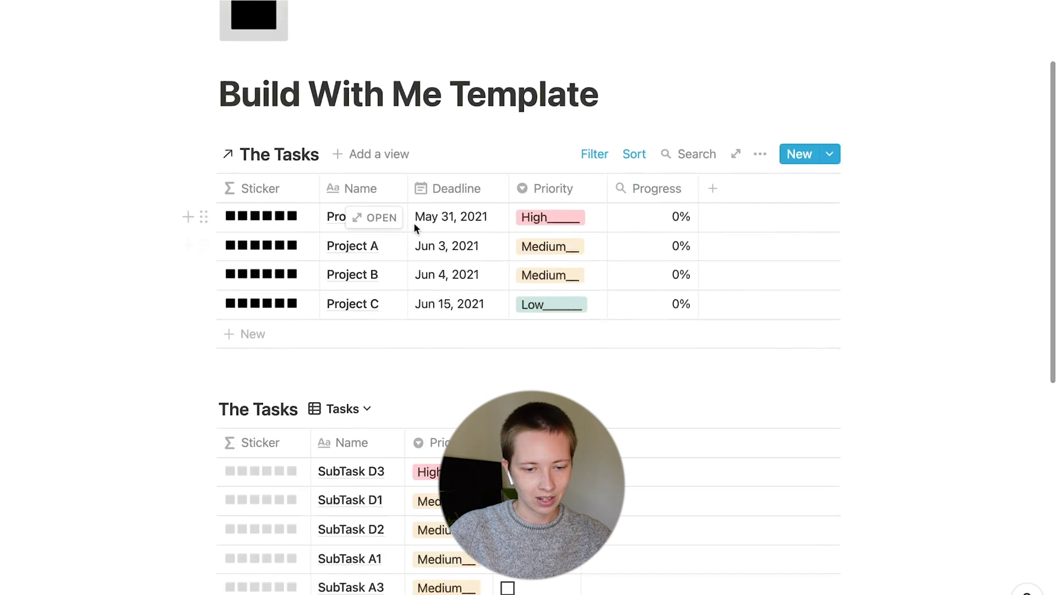
- Open Project A and apply the New Project template, adding its SubTasks A1–A3 table
left_click(380, 253)
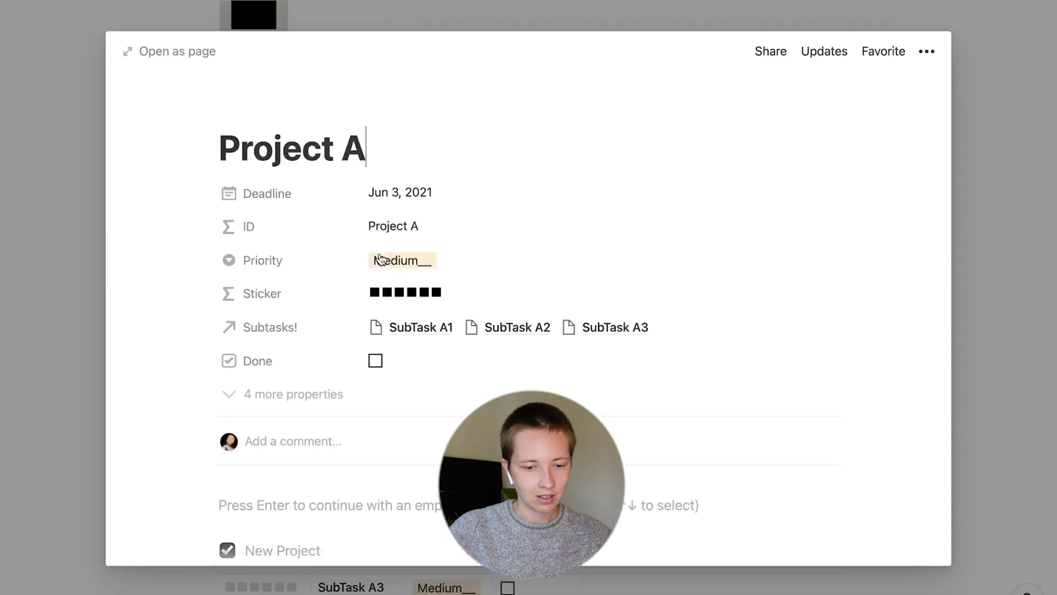
scroll(378, 252, "down", 4)
left_click(283, 347)
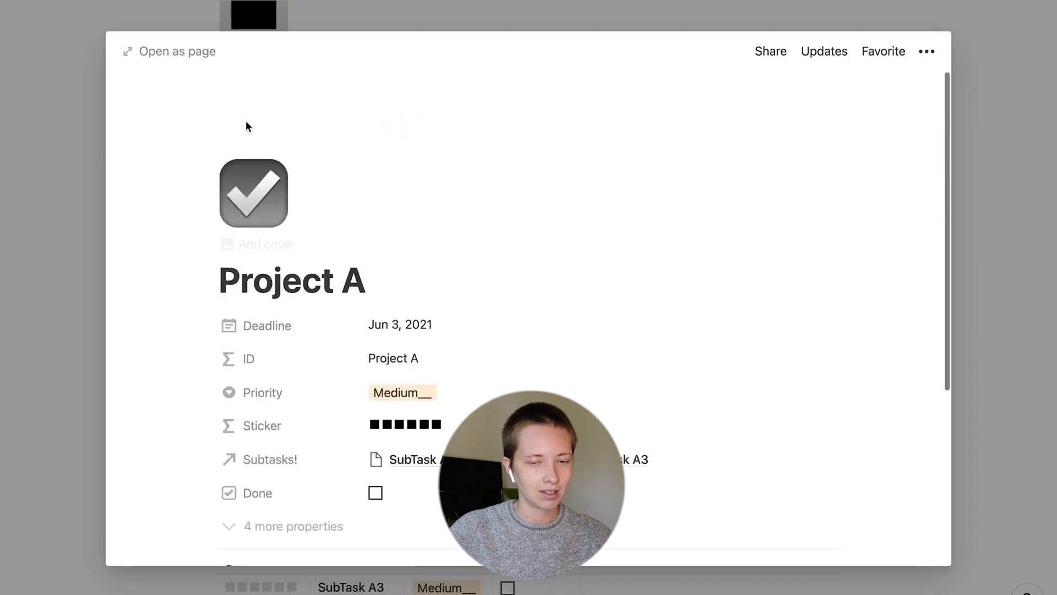
scroll(237, 198, "down", 6)
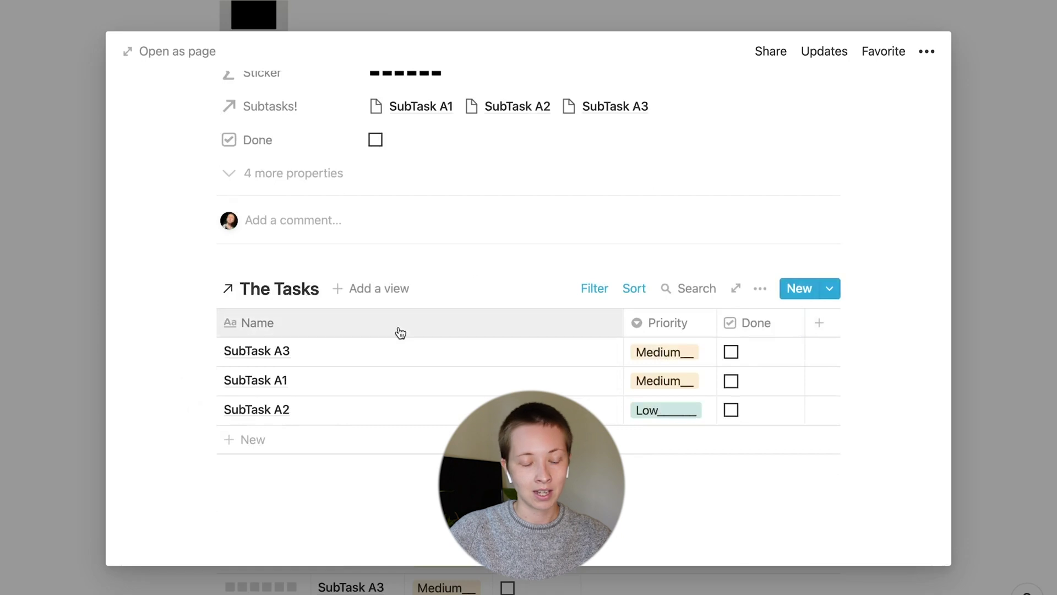
scroll(397, 332, "up", 4)
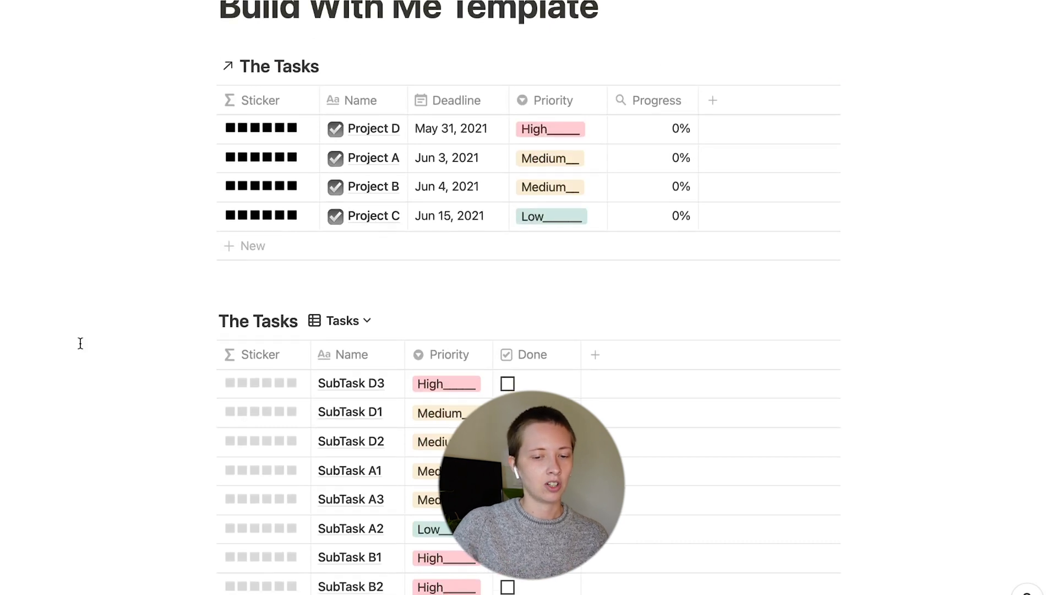
- Scroll down the Build With Me Template page toward the subtasks table
scroll(81, 343, "down", 3)
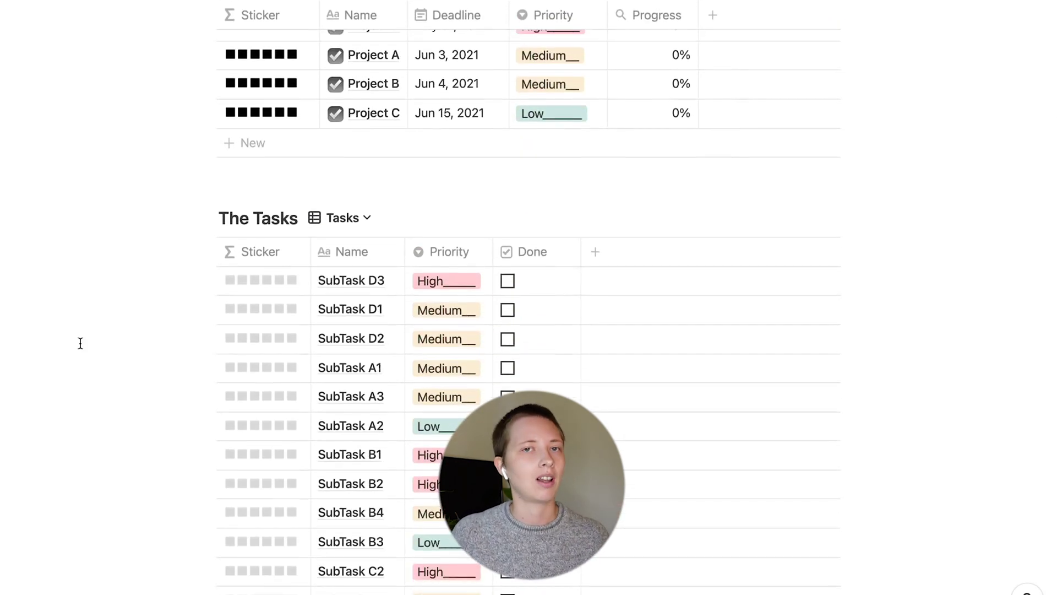